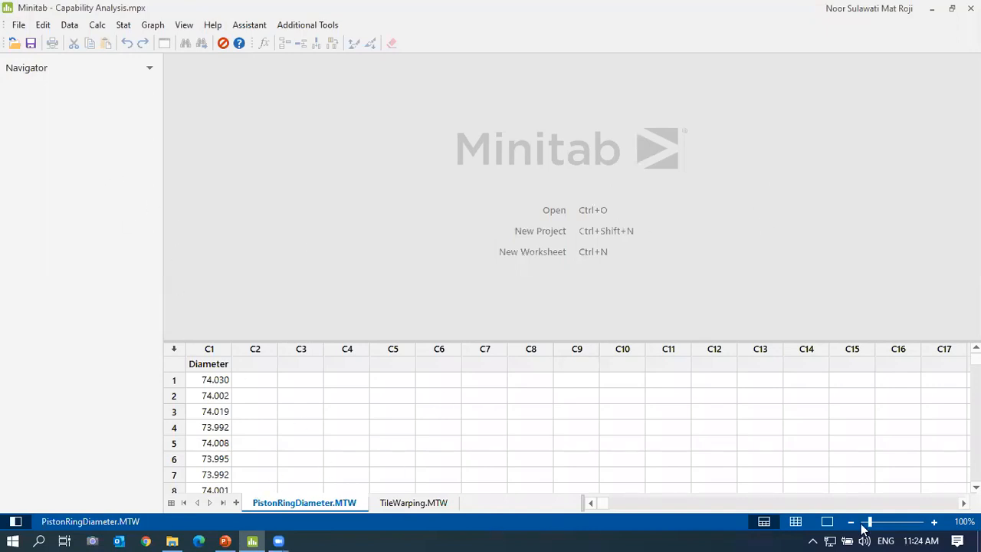
- Show only the PistonRingDiameter.MTW worksheet and enlarge it to 120% zoom
{"action": "left_click", "coordinate": [798, 523]}
{"action": "left_click", "coordinate": [934, 522]}
{"action": "left_click", "coordinate": [934, 522]}
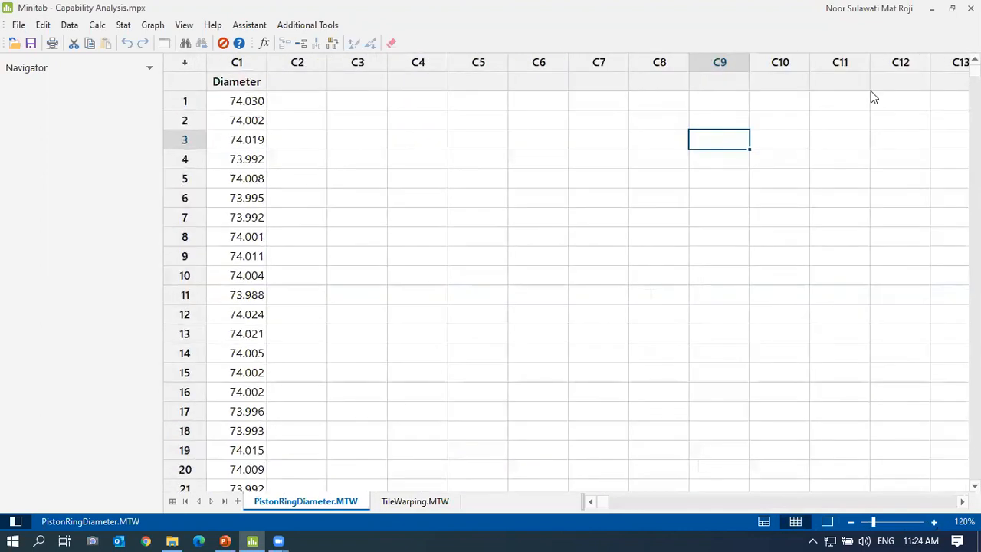
{"action": "left_click", "coordinate": [874, 97]}
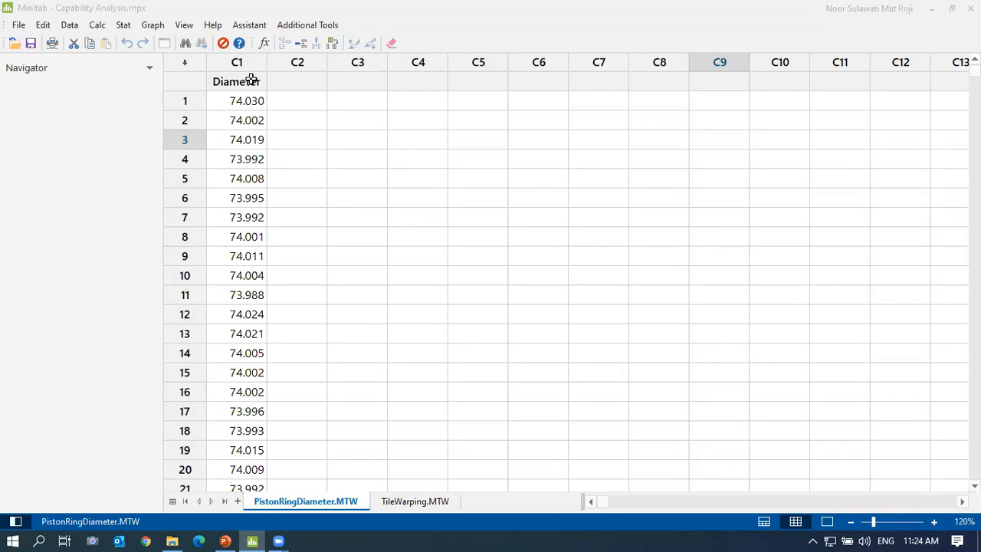
- Examine the first five Diameter readings in the worksheet, row by row, as one subgroup
{"action": "left_click", "coordinate": [224, 99]}
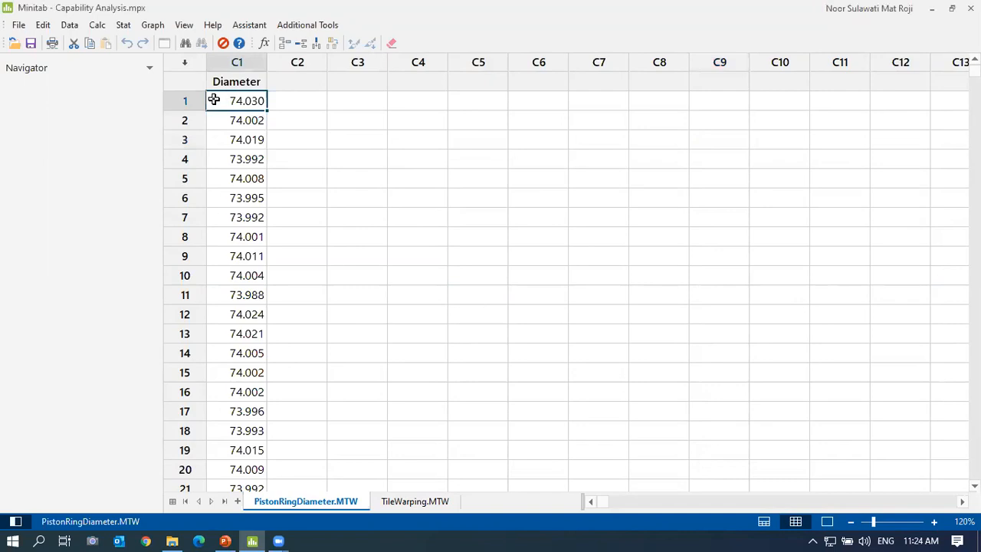
{"action": "left_click", "coordinate": [213, 183]}
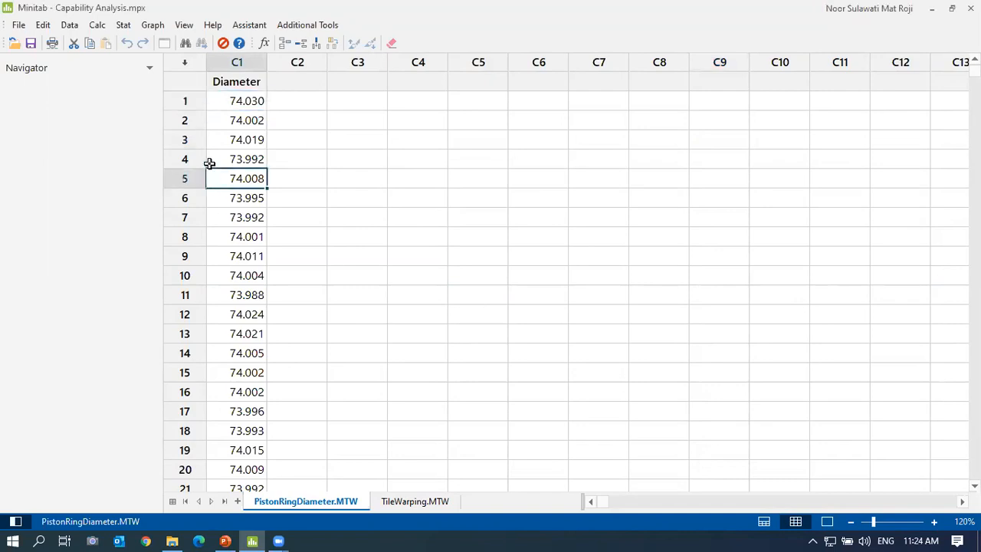
{"action": "left_click", "coordinate": [218, 102]}
{"action": "left_click", "coordinate": [215, 123]}
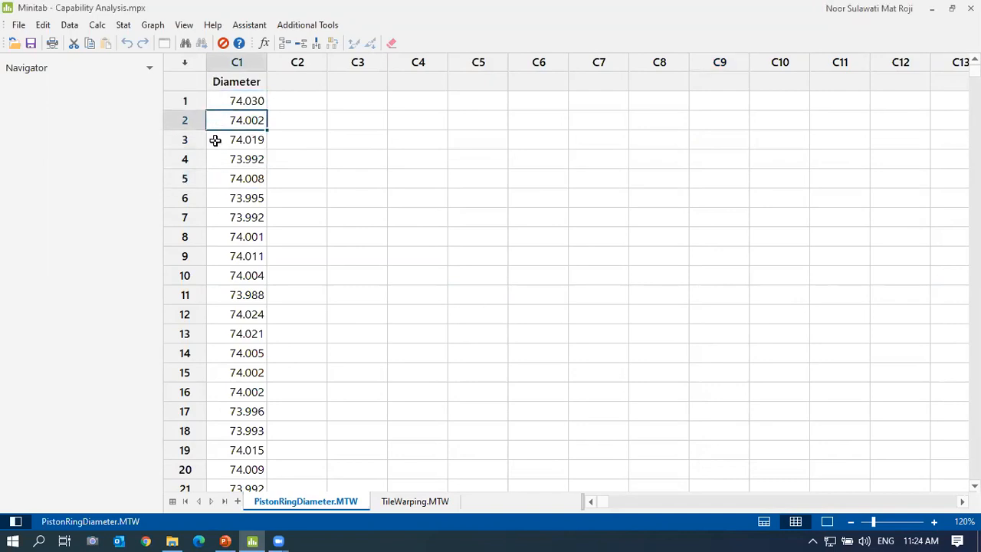
{"action": "left_click", "coordinate": [216, 140]}
{"action": "left_click", "coordinate": [223, 164]}
{"action": "left_click", "coordinate": [220, 180]}
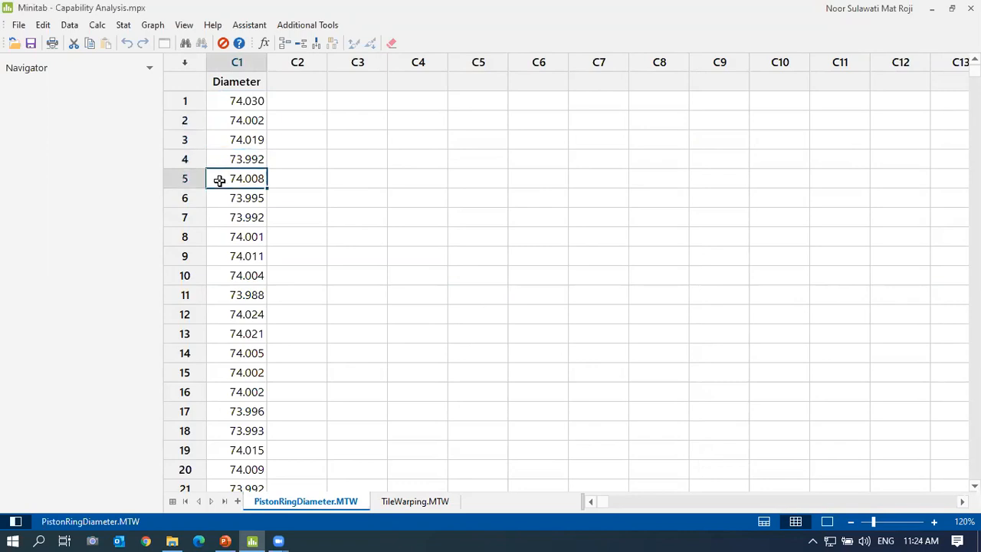
{"action": "left_click", "coordinate": [549, 191]}
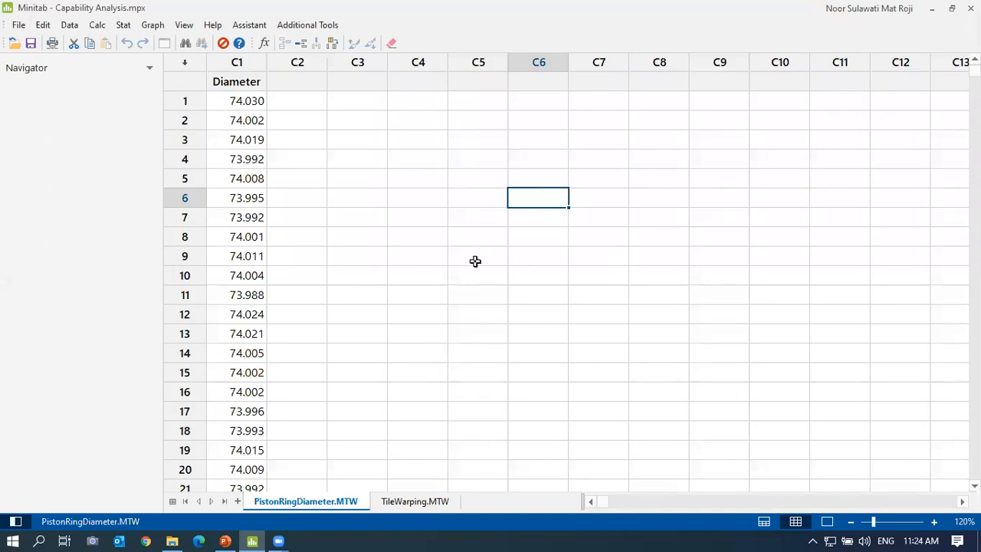
{"action": "left_click", "coordinate": [124, 30]}
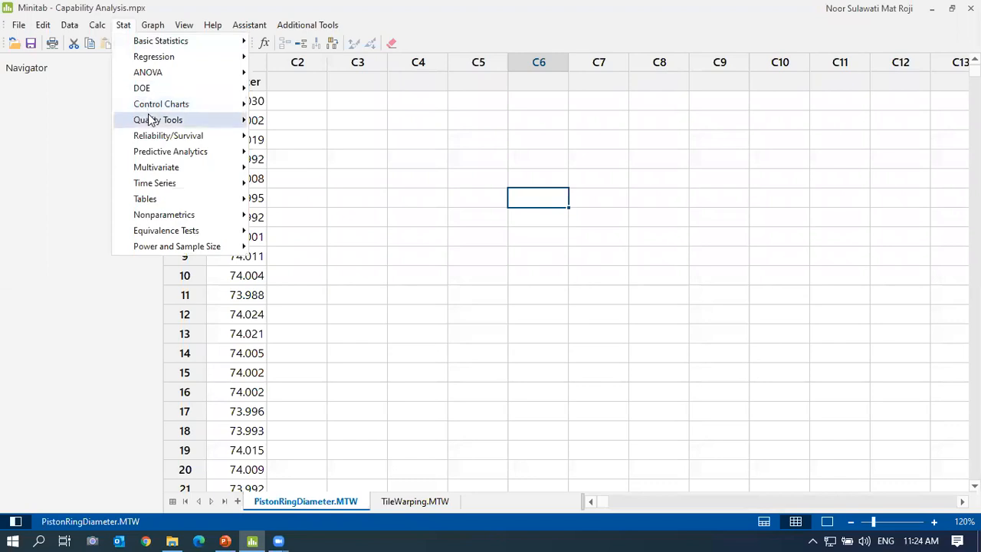
{"action": "mouse_move", "coordinate": [149, 119]}
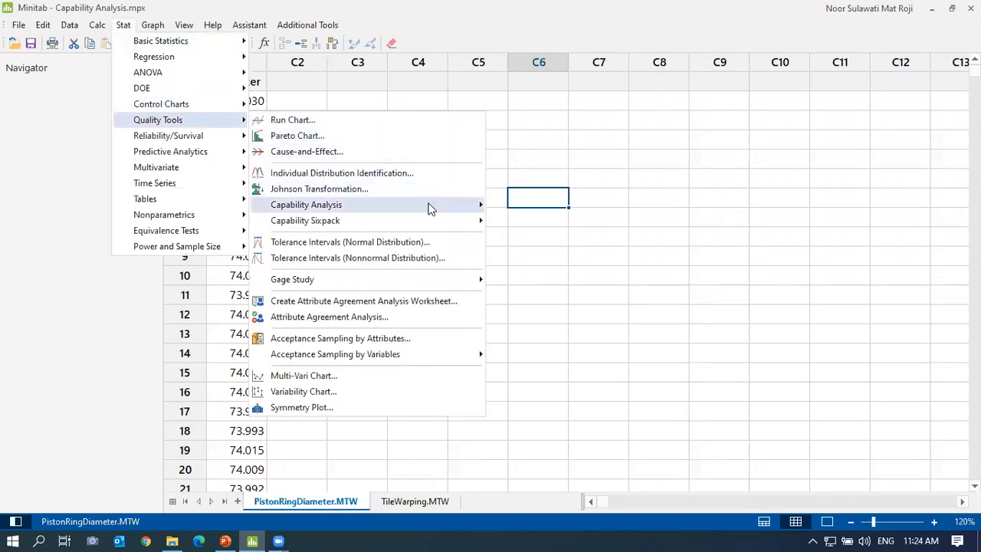
{"action": "mouse_move", "coordinate": [429, 211]}
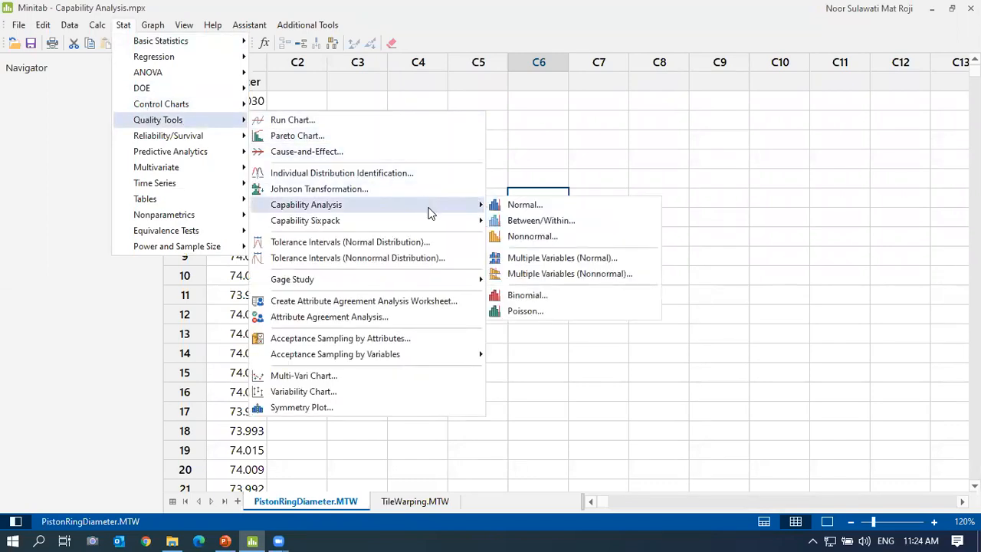
{"action": "left_click", "coordinate": [671, 156]}
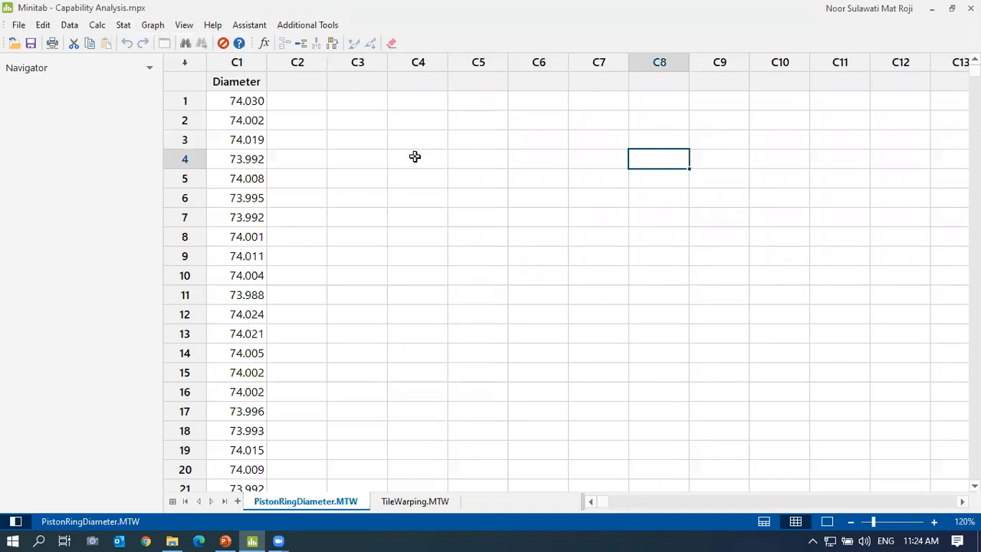
{"action": "left_click", "coordinate": [122, 26]}
{"action": "mouse_move", "coordinate": [178, 122]}
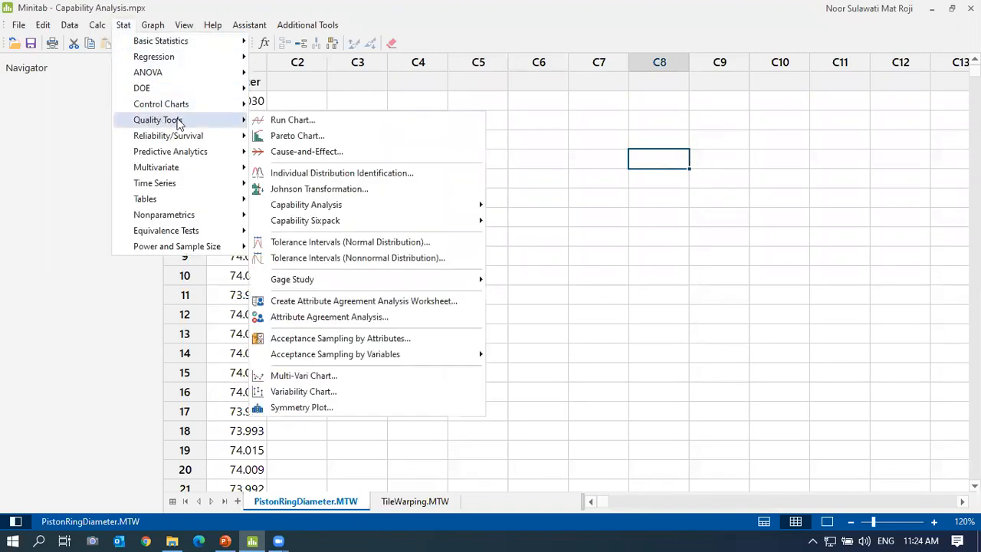
{"action": "mouse_move", "coordinate": [464, 205]}
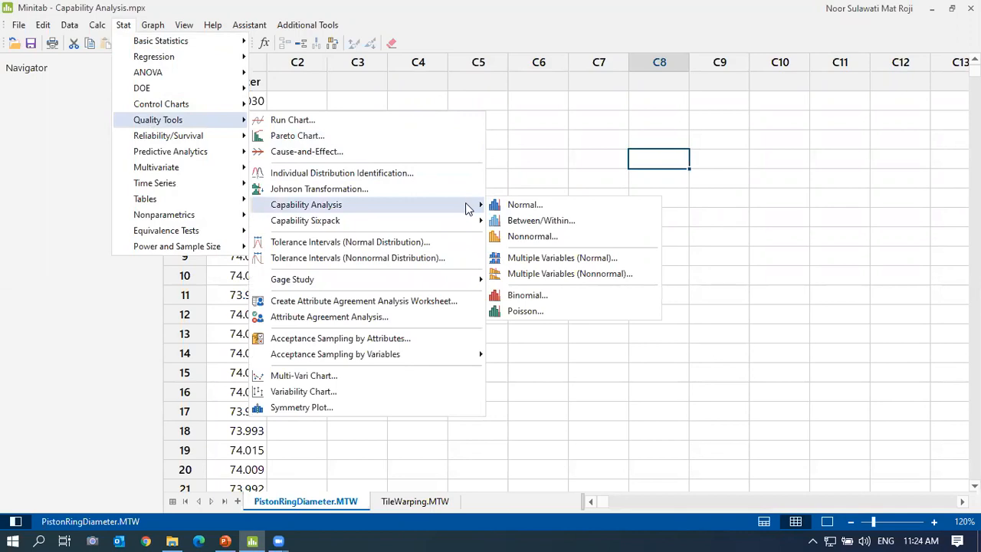
{"action": "left_click", "coordinate": [544, 210]}
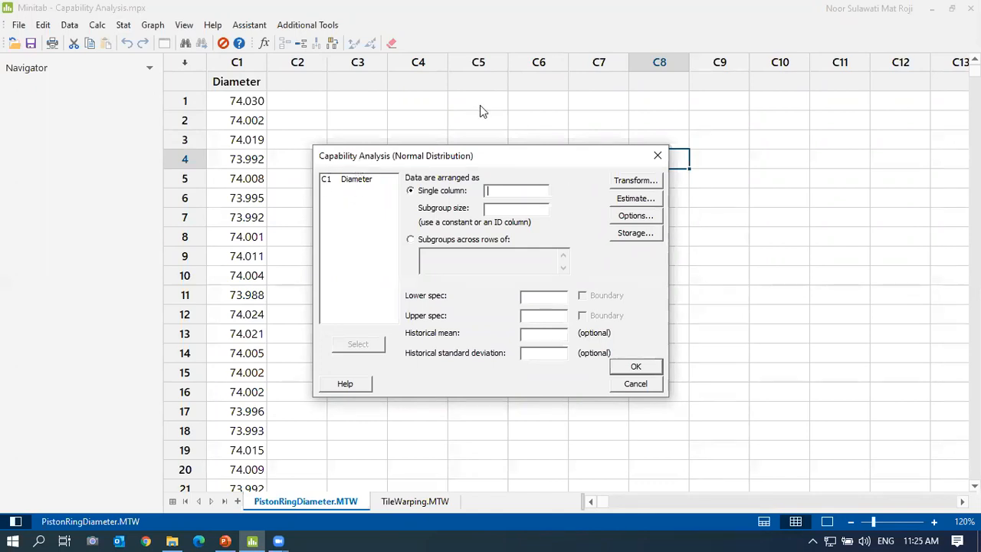
- Review the Capability Assumptions slide in PowerPoint, and return to Minitab to dismiss the normal capability analysis
{"action": "left_click", "coordinate": [225, 541]}
{"action": "scroll", "coordinate": [329, 340], "scroll_direction": "up", "scroll_amount": 2}
{"action": "scroll", "coordinate": [329, 341], "scroll_direction": "up", "scroll_amount": 3}
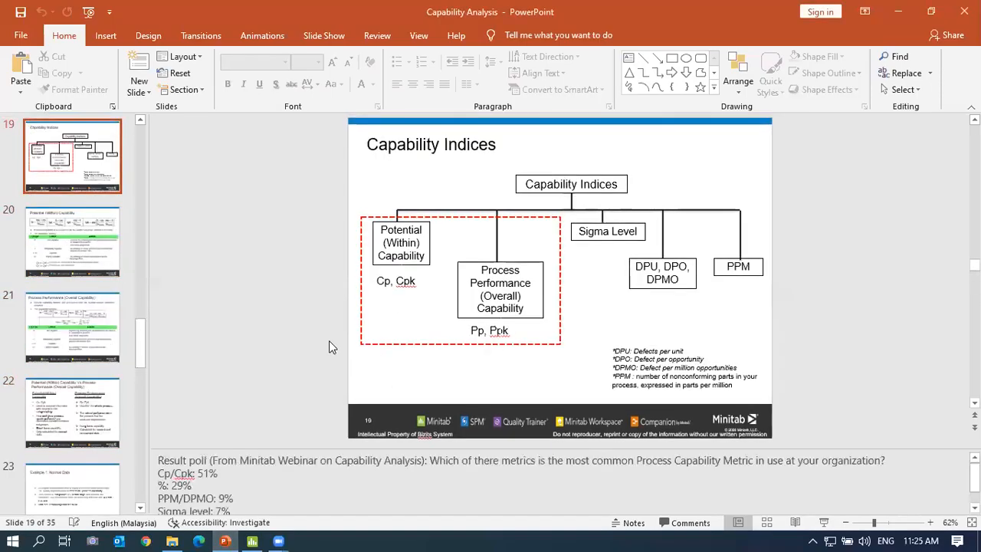
{"action": "scroll", "coordinate": [329, 340], "scroll_direction": "down", "scroll_amount": 1}
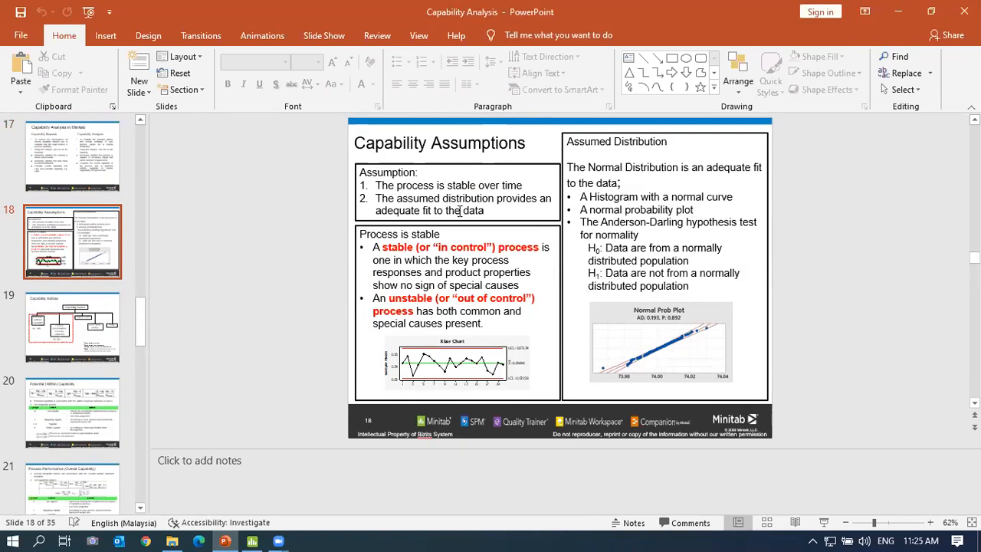
{"action": "scroll", "coordinate": [490, 377], "scroll_direction": "down", "scroll_amount": 3}
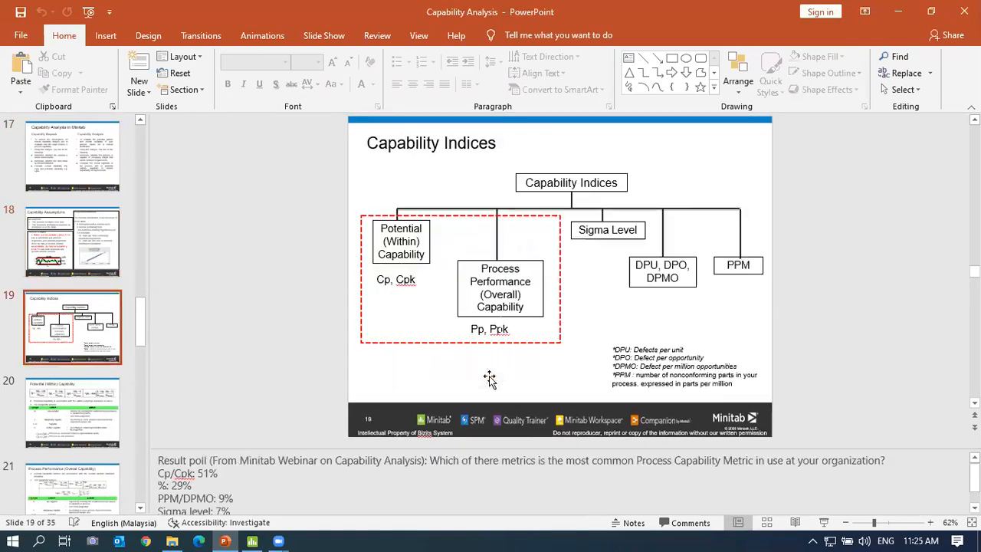
{"action": "left_click", "coordinate": [253, 540]}
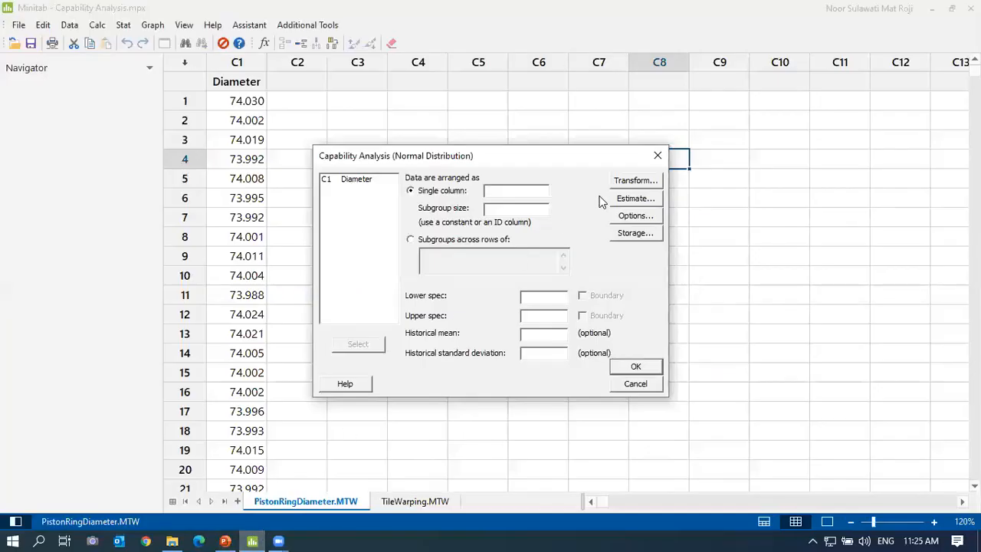
{"action": "left_click", "coordinate": [654, 157]}
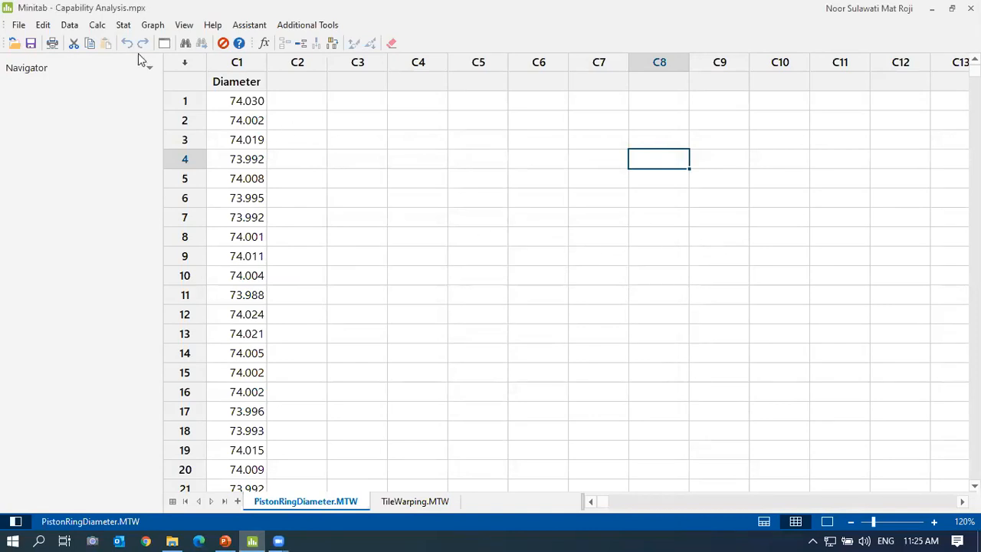
- Create an Xbar-R chart of the Diameter column with a subgroup size of 5 and show only the output
{"action": "left_click", "coordinate": [123, 25]}
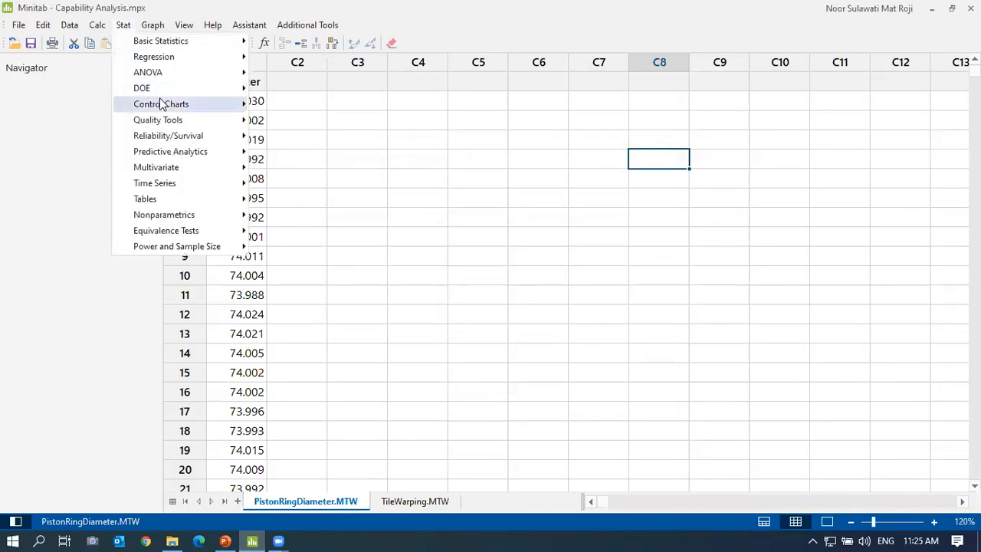
{"action": "mouse_move", "coordinate": [162, 103]}
{"action": "mouse_move", "coordinate": [394, 125]}
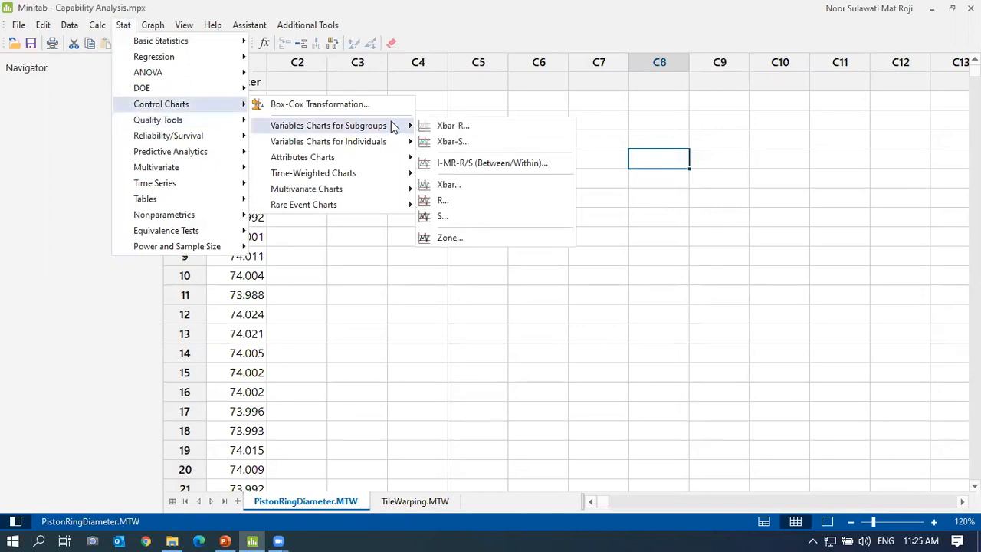
{"action": "left_click", "coordinate": [467, 125]}
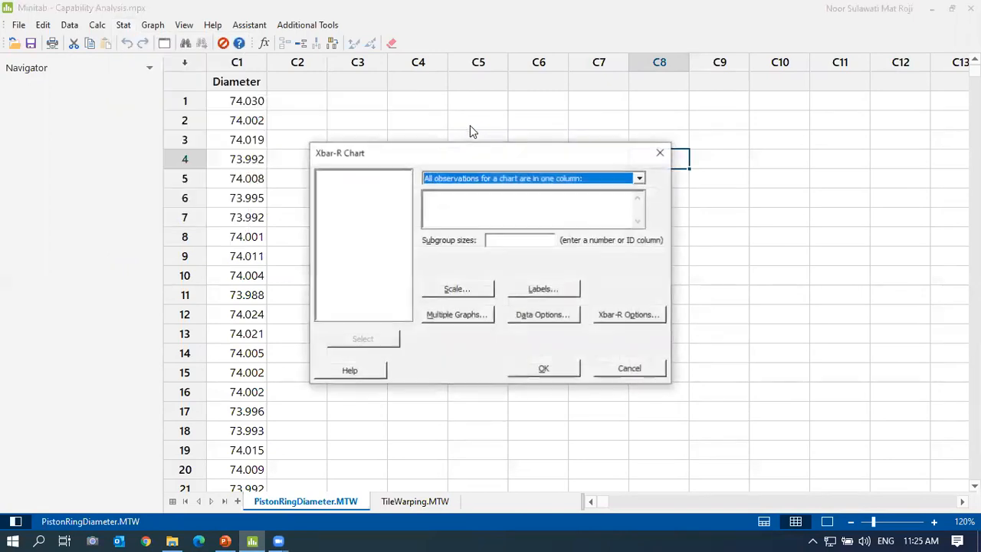
{"action": "left_click", "coordinate": [464, 206]}
{"action": "double_click", "coordinate": [352, 176]}
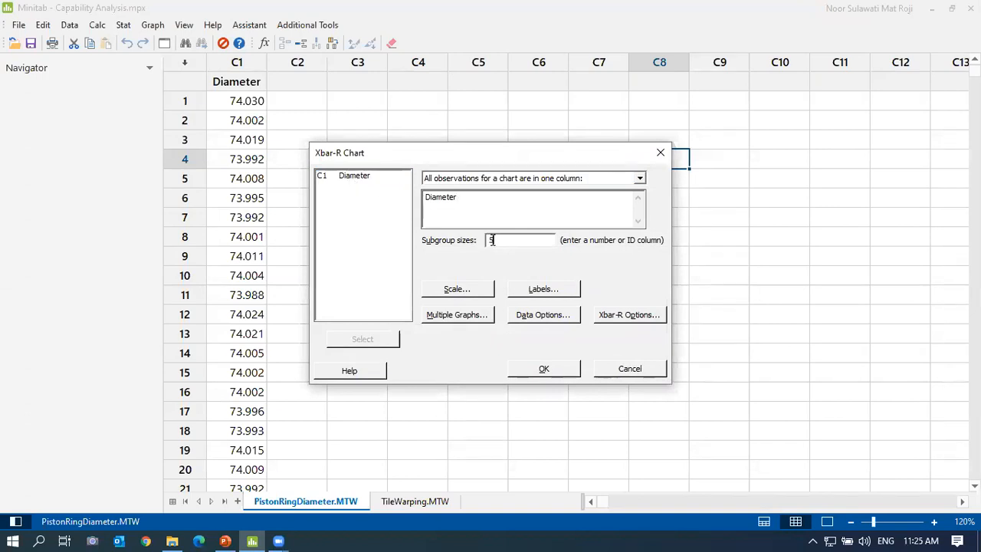
{"action": "left_click", "coordinate": [543, 369]}
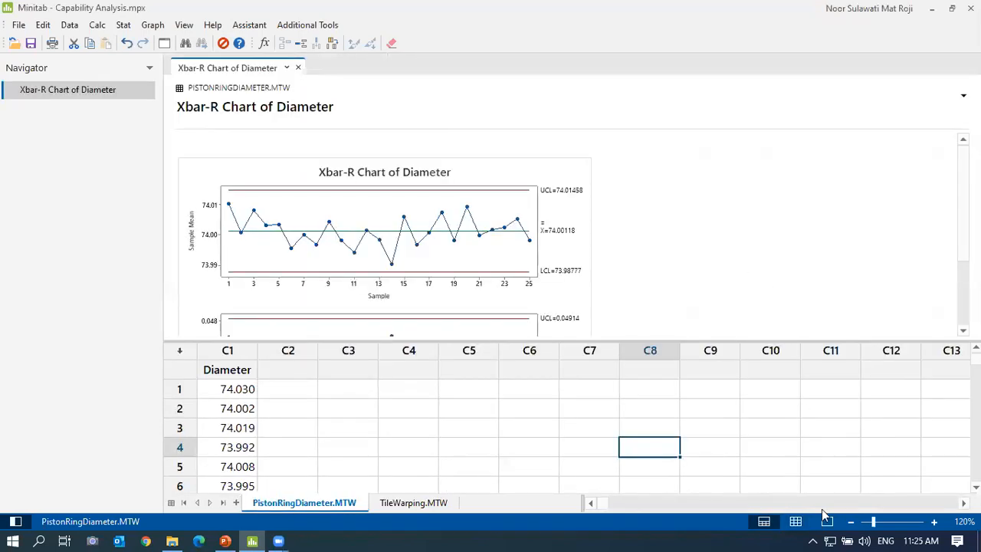
{"action": "left_click", "coordinate": [828, 522]}
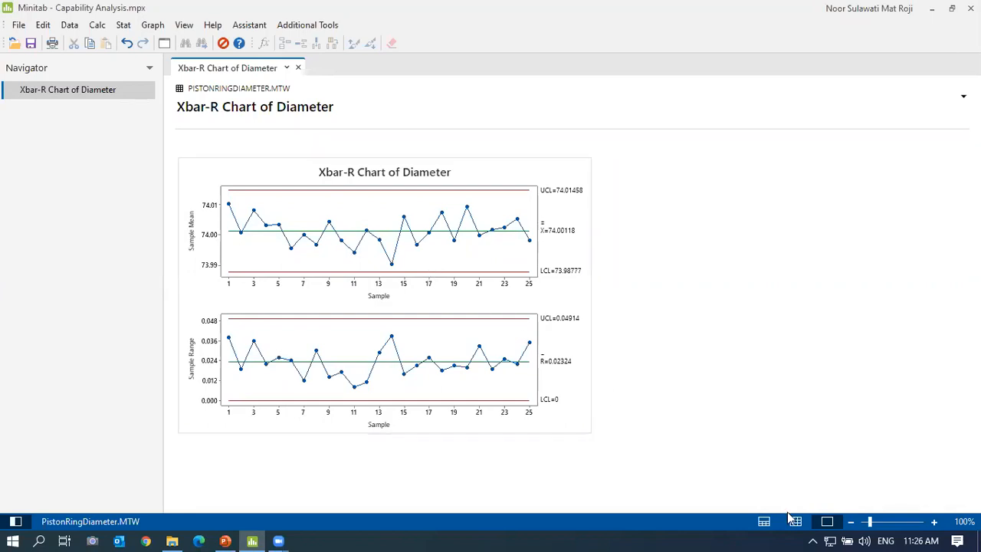
- Run an Anderson-Darling normality test on Diameter without percentile lines, and show only the output
{"action": "left_click", "coordinate": [765, 521]}
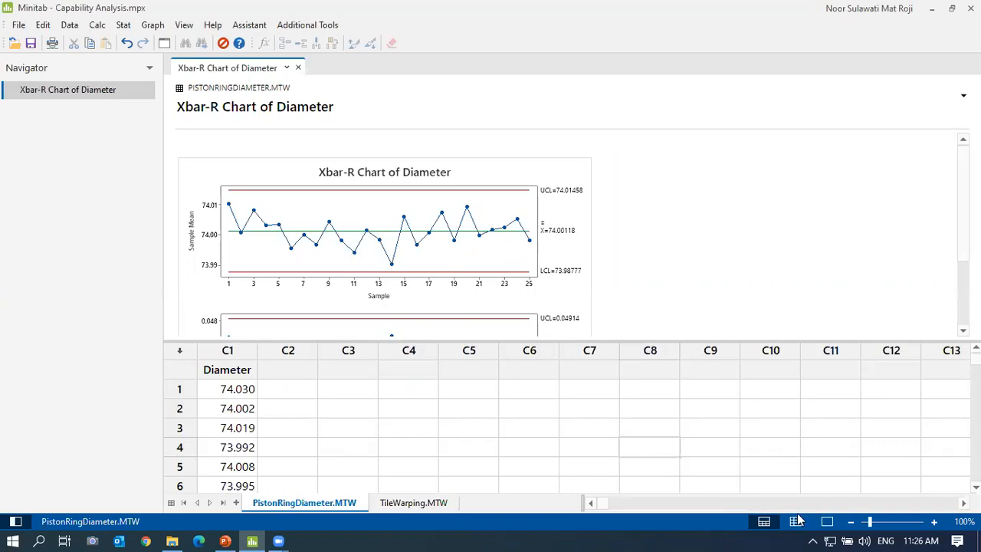
{"action": "left_click", "coordinate": [795, 522]}
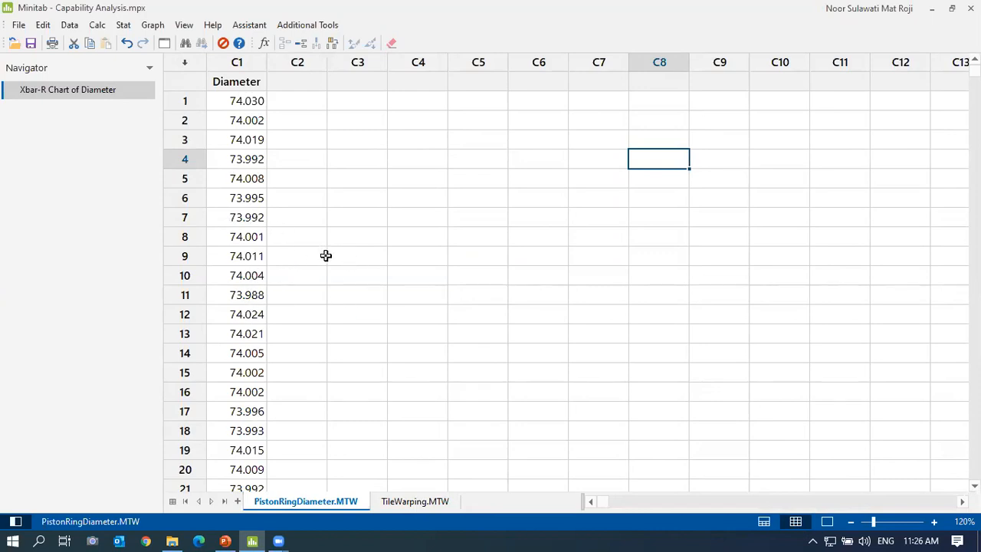
{"action": "left_click", "coordinate": [123, 25]}
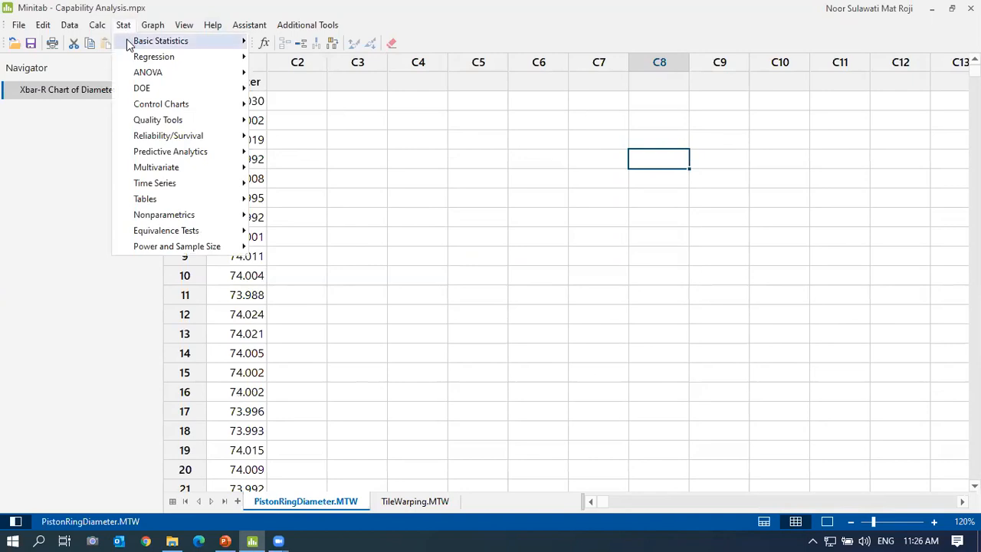
{"action": "mouse_move", "coordinate": [131, 41]}
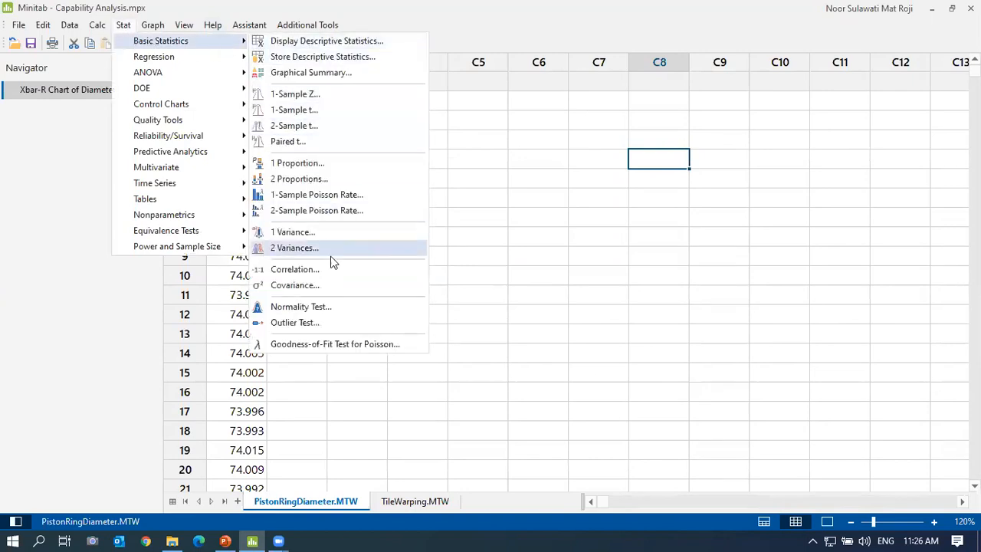
{"action": "left_click", "coordinate": [329, 307]}
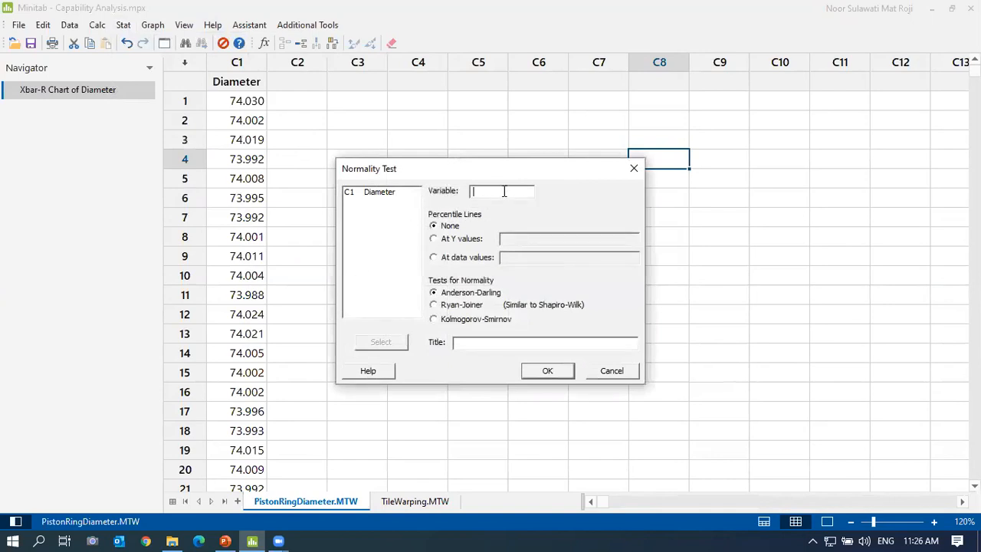
{"action": "double_click", "coordinate": [375, 194]}
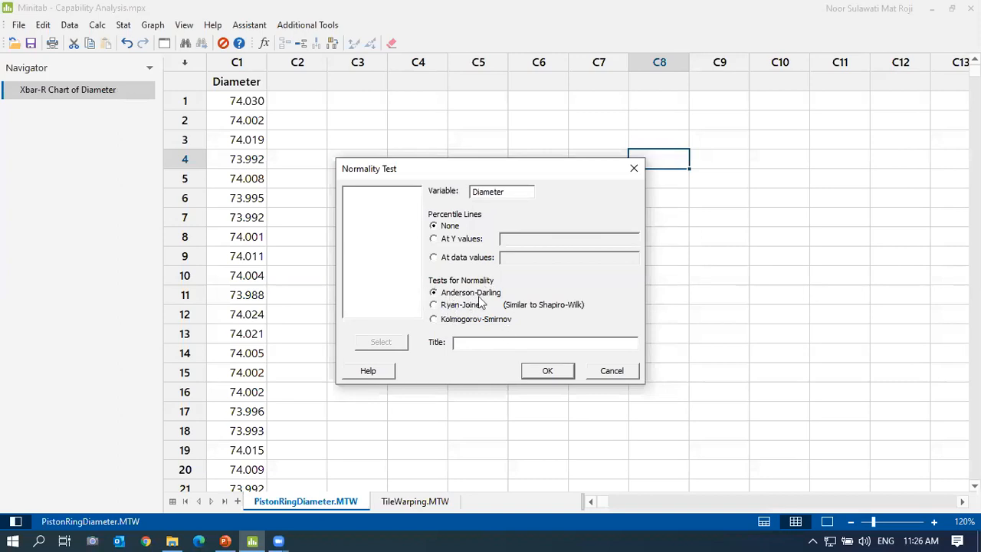
{"action": "left_click", "coordinate": [540, 371]}
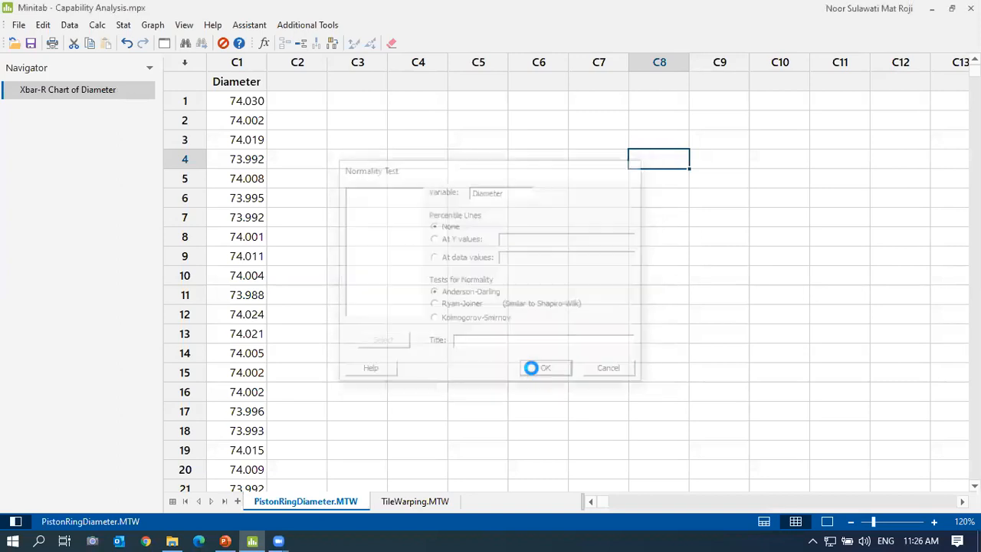
{"action": "left_click", "coordinate": [826, 522]}
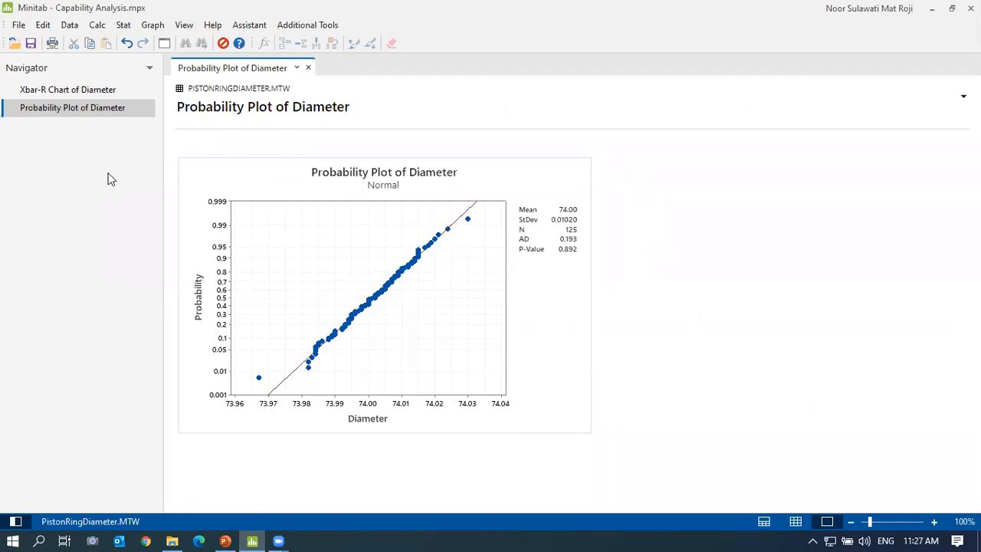
- Compare the Xbar-R chart side by side with the probability plot of Diameter, and close the chart's split view
{"action": "right_click", "coordinate": [86, 97]}
{"action": "left_click", "coordinate": [203, 89]}
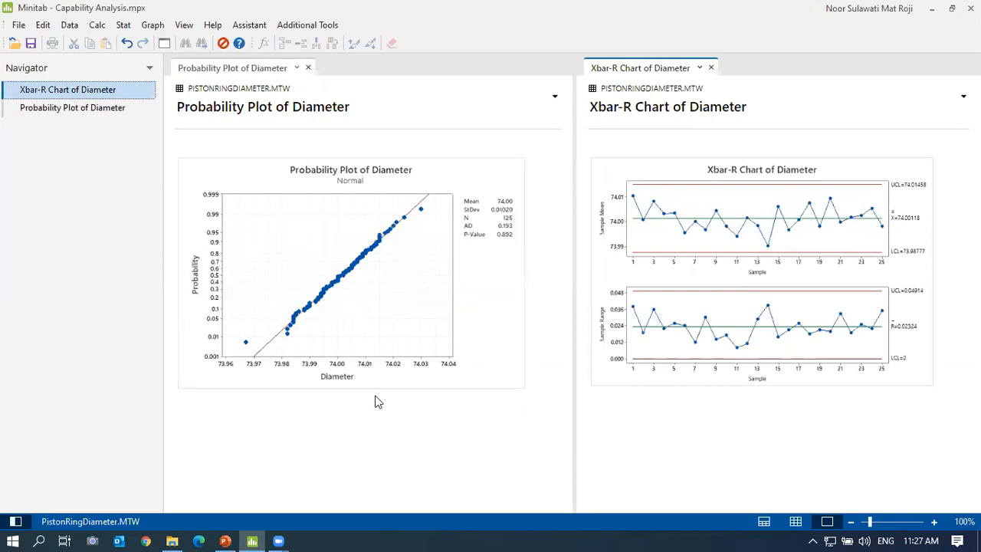
{"action": "left_click", "coordinate": [711, 69]}
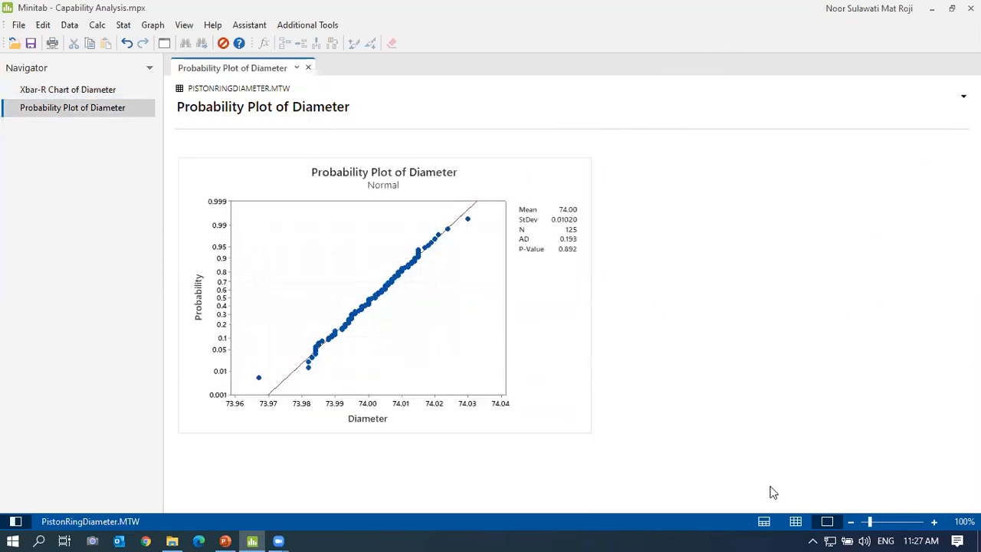
- Run a normal capability analysis on Diameter with subgroup size 5, lower spec 73.95 and upper spec 74.05
{"action": "left_click", "coordinate": [765, 522]}
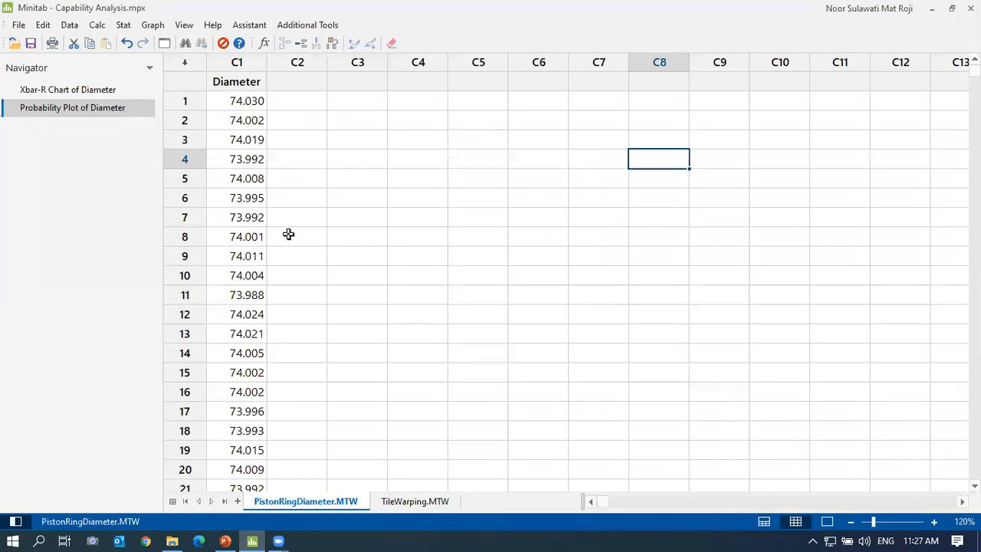
{"action": "left_click", "coordinate": [123, 25]}
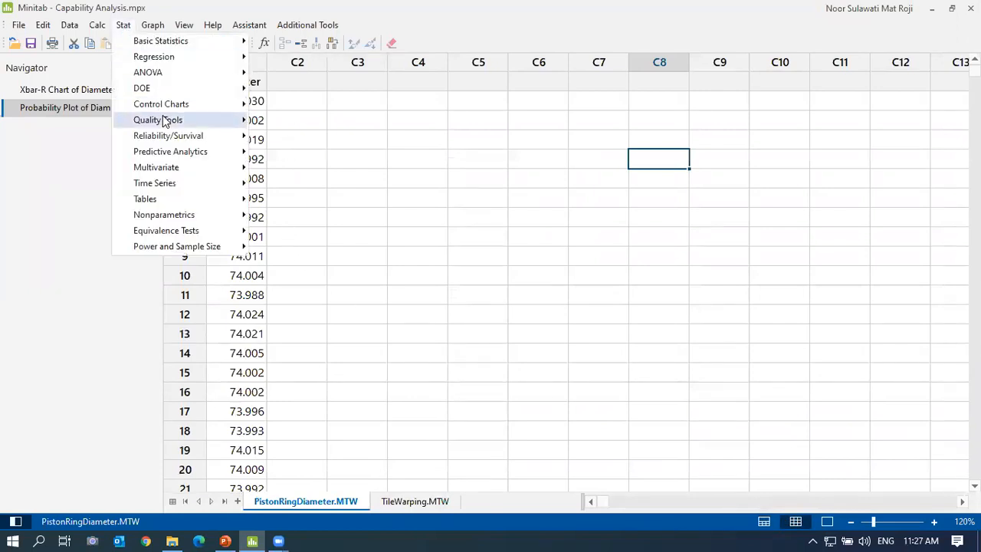
{"action": "mouse_move", "coordinate": [161, 120]}
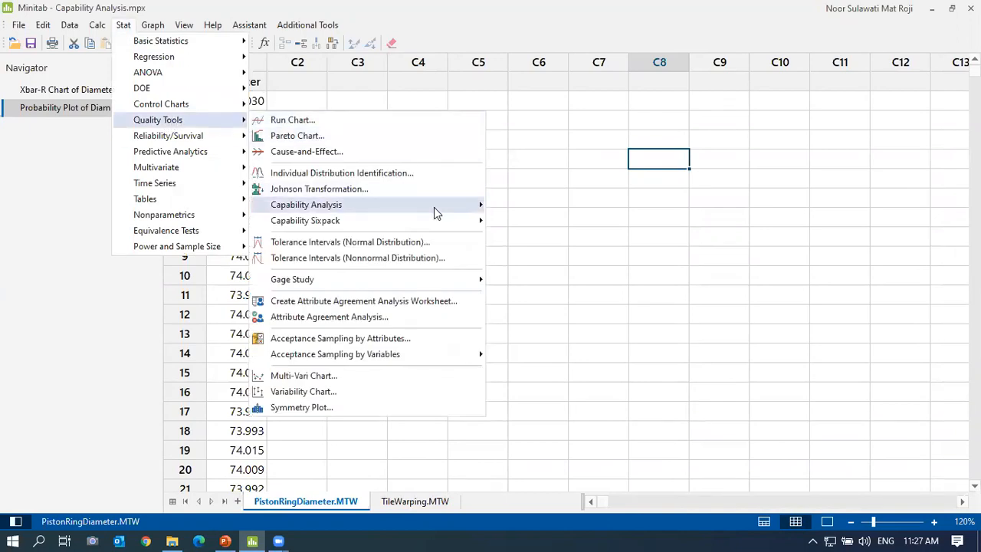
{"action": "mouse_move", "coordinate": [434, 207]}
{"action": "left_click", "coordinate": [534, 206]}
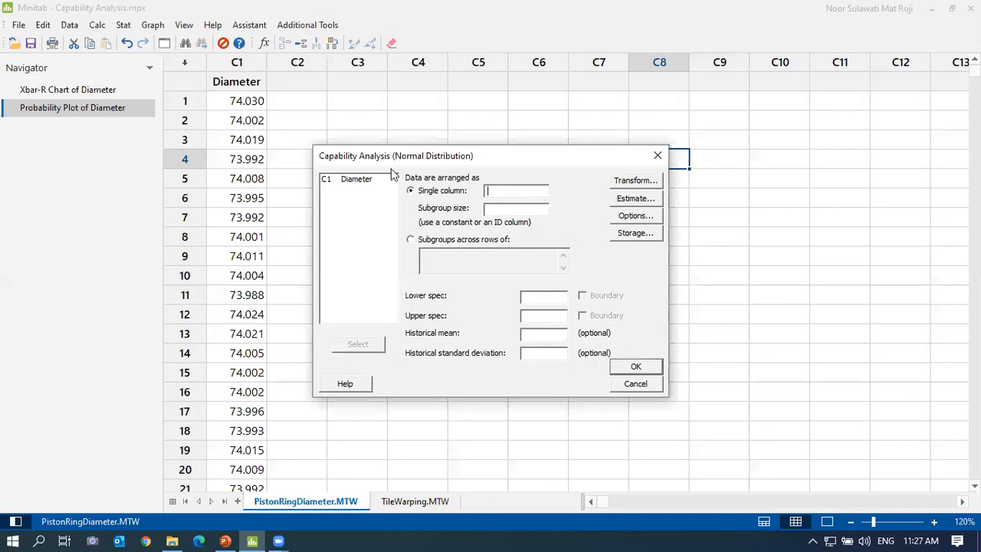
{"action": "double_click", "coordinate": [350, 182]}
{"action": "left_click", "coordinate": [545, 298]}
{"action": "type", "text": "73.95"}
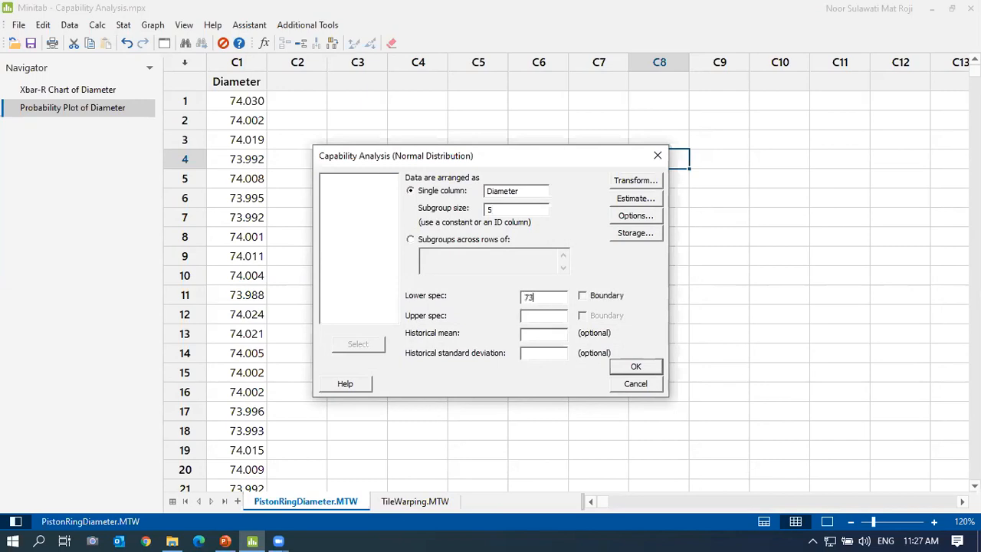
{"action": "left_click", "coordinate": [536, 316]}
{"action": "type", "text": "74.05"}
{"action": "left_click", "coordinate": [648, 371]}
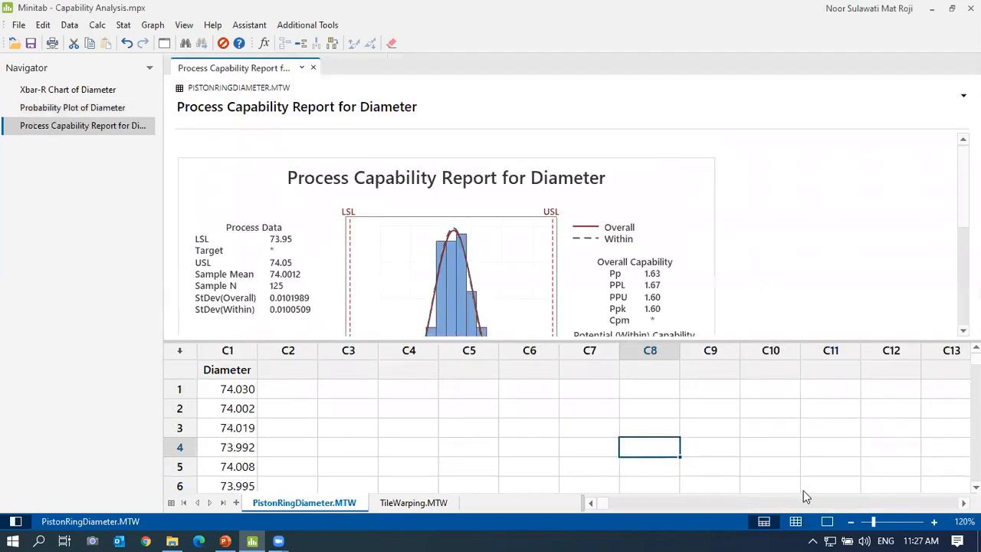
- Show only the output and look through the whole process capability report for Diameter
{"action": "left_click", "coordinate": [828, 522]}
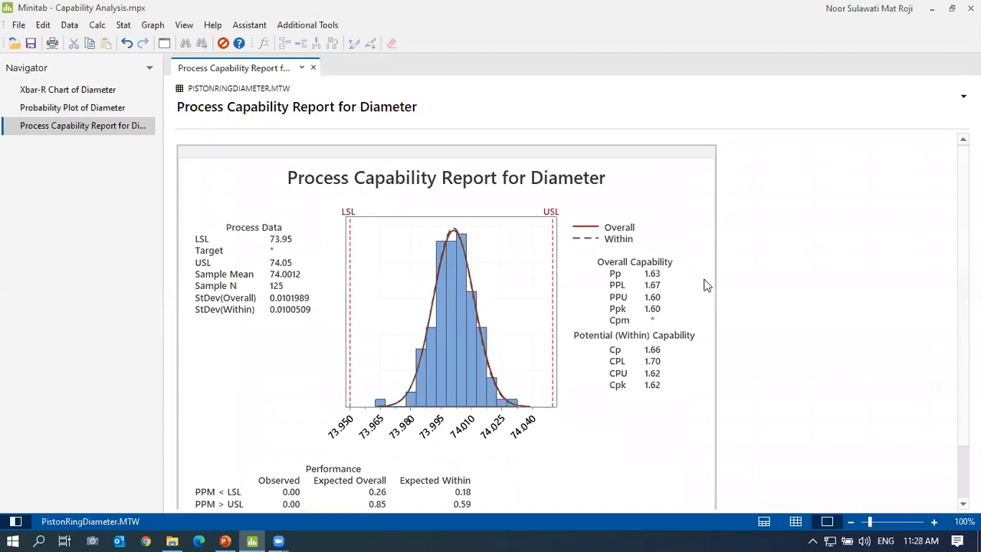
{"action": "scroll", "coordinate": [704, 292], "scroll_direction": "down", "scroll_amount": 2}
{"action": "scroll", "coordinate": [703, 292], "scroll_direction": "up", "scroll_amount": 2}
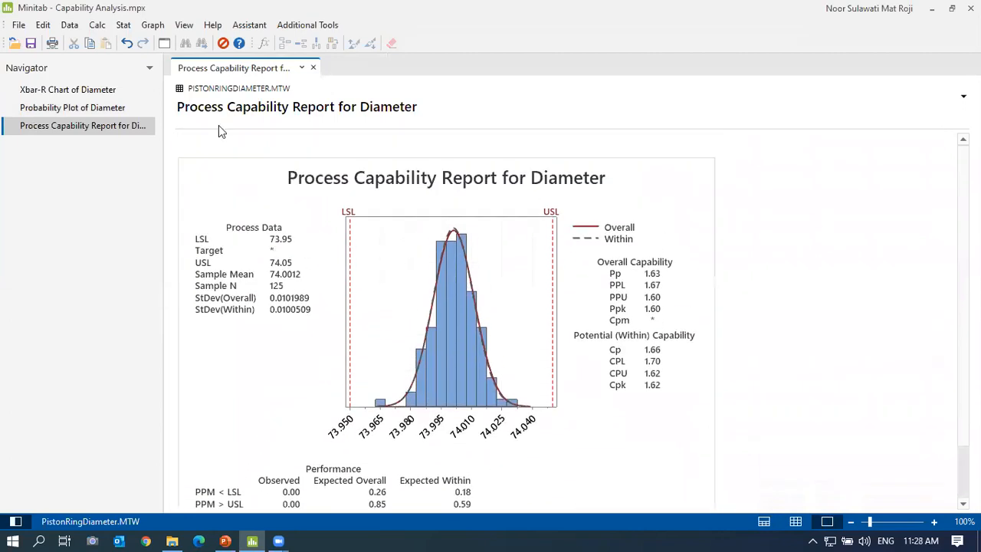
- Review the column, subgroup size and specification settings of the normal capability analysis, and dismiss them without rerunning it
{"action": "left_click", "coordinate": [128, 27]}
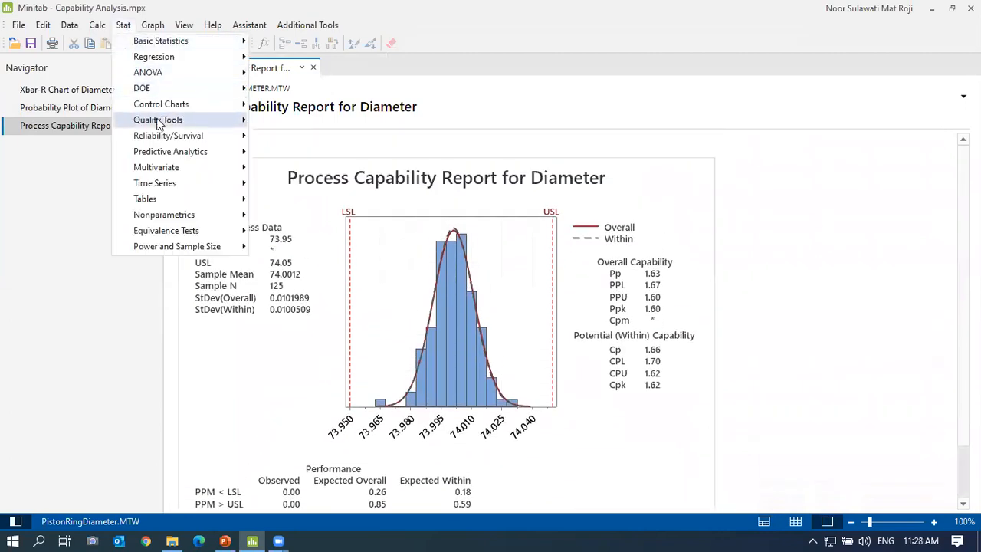
{"action": "mouse_move", "coordinate": [162, 128]}
{"action": "mouse_move", "coordinate": [381, 210]}
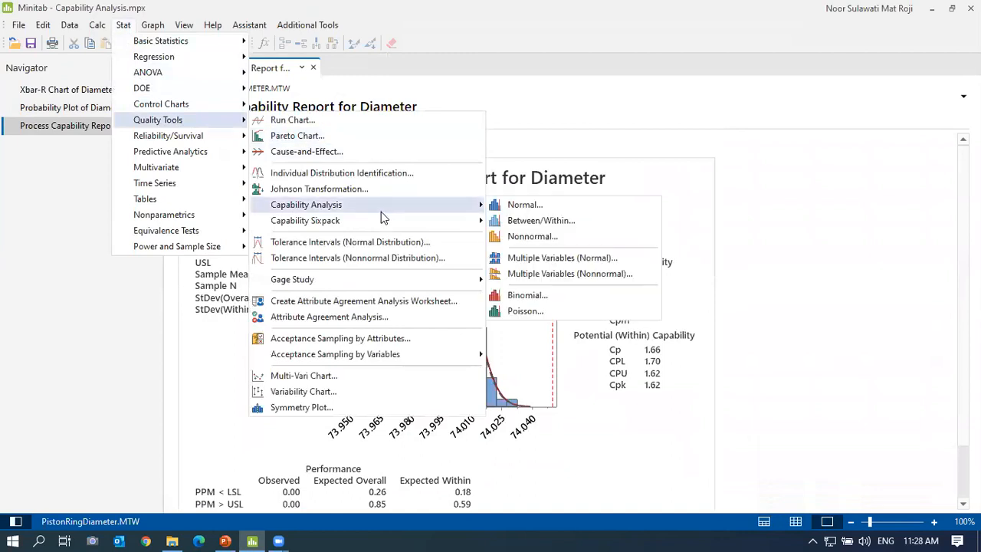
{"action": "left_click", "coordinate": [526, 205]}
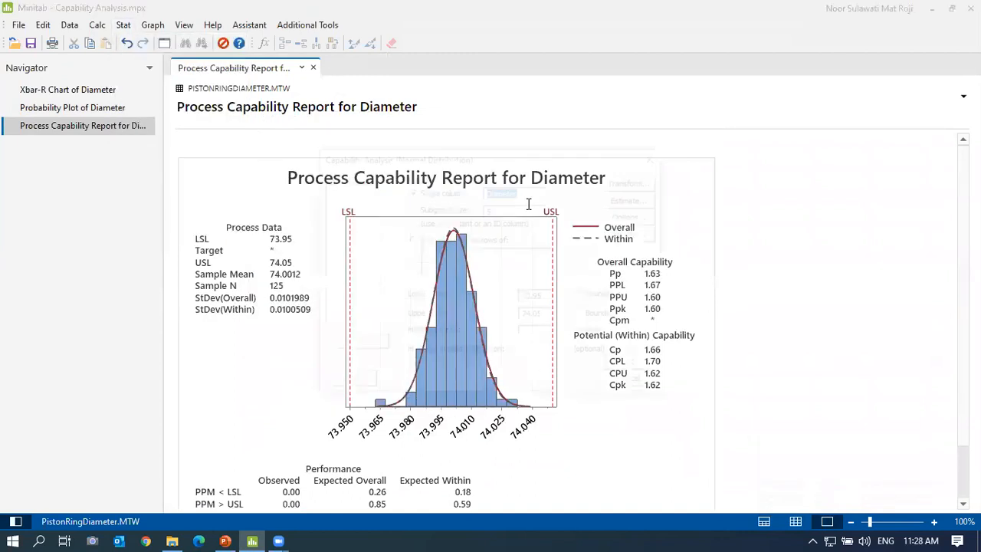
{"action": "left_click", "coordinate": [529, 192]}
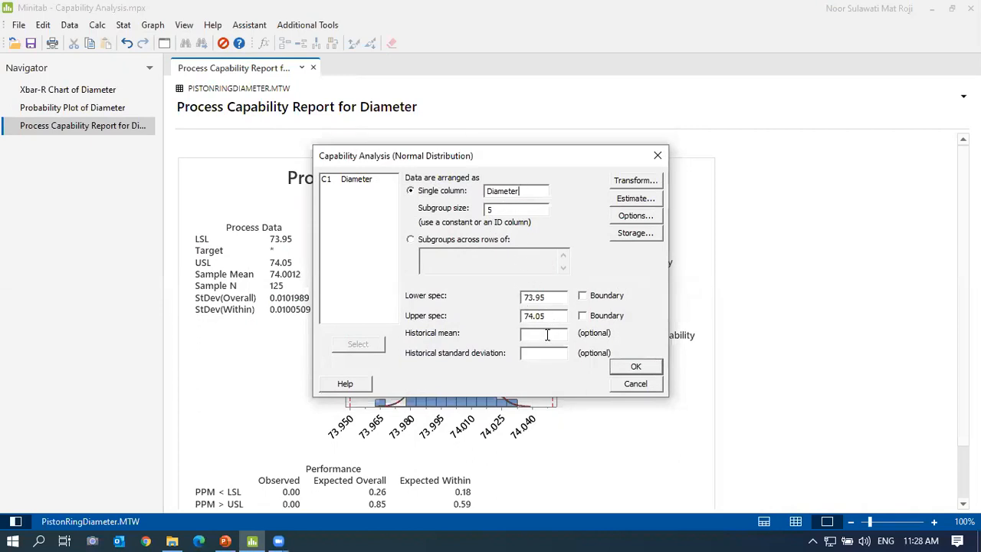
{"action": "left_click", "coordinate": [636, 383]}
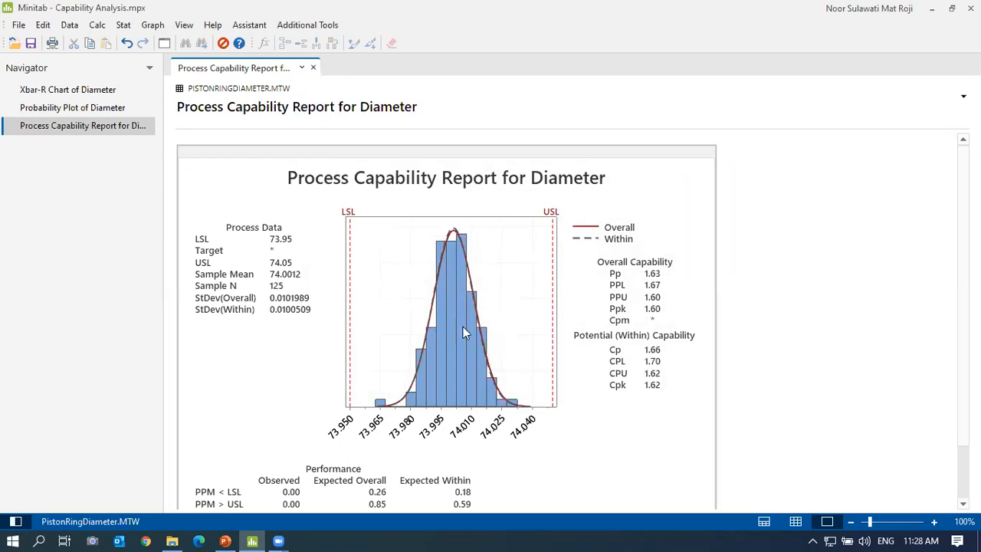
- Examine the histogram, overall and within capability indices, and PPM performance figures in the Diameter capability report
{"action": "mouse_move", "coordinate": [456, 274]}
{"action": "scroll", "coordinate": [639, 403], "scroll_direction": "down", "scroll_amount": 1}
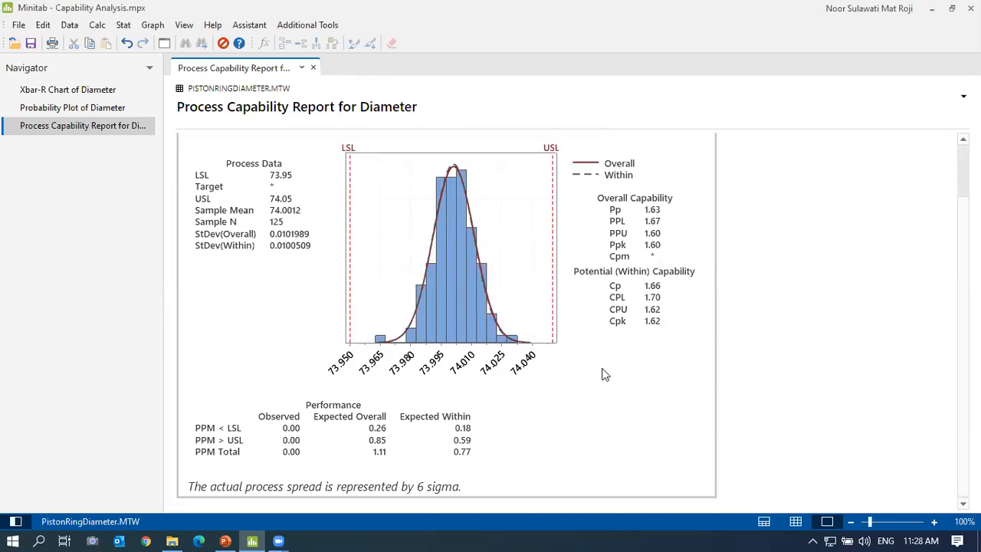
{"action": "scroll", "coordinate": [603, 375], "scroll_direction": "up", "scroll_amount": 1}
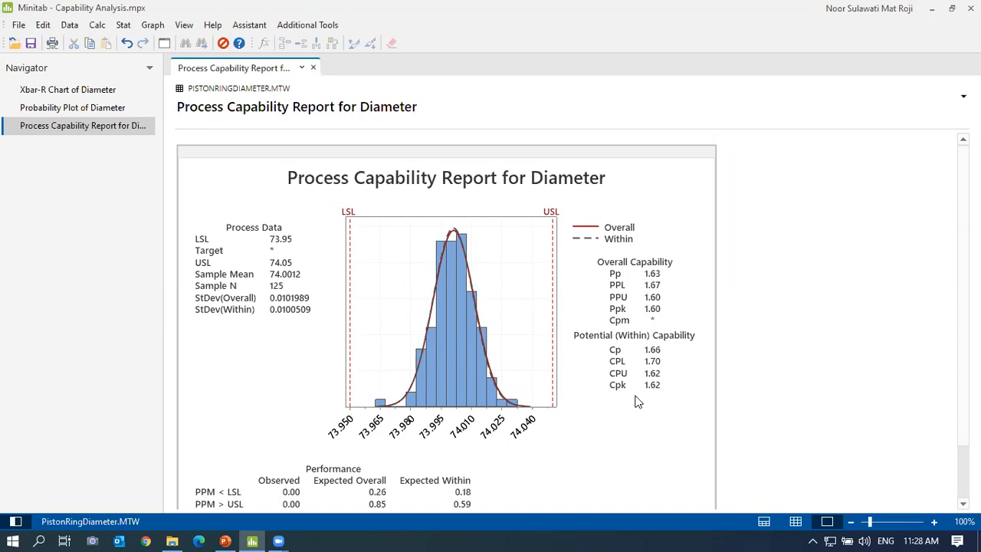
{"action": "scroll", "coordinate": [636, 402], "scroll_direction": "down", "scroll_amount": 2}
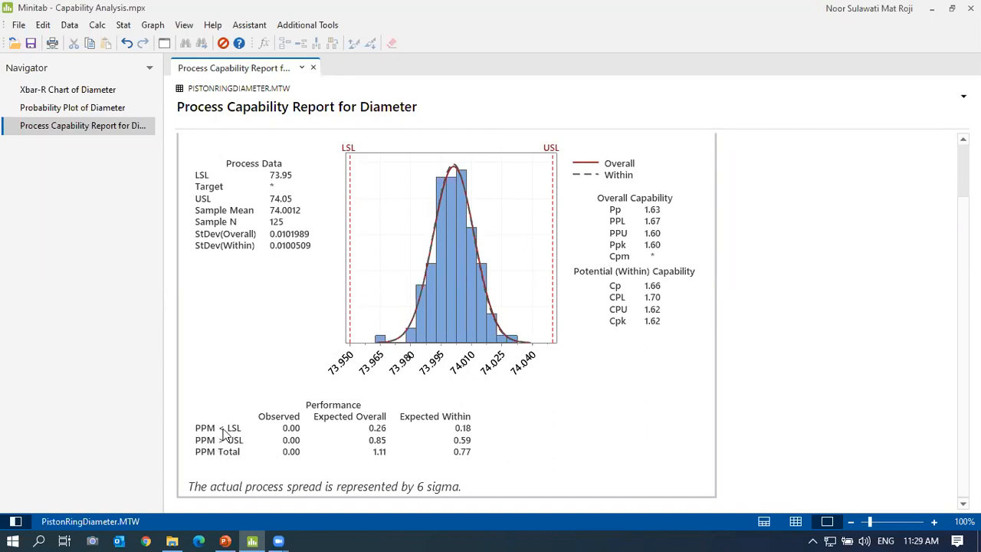
{"action": "scroll", "coordinate": [464, 422], "scroll_direction": "up", "scroll_amount": 1}
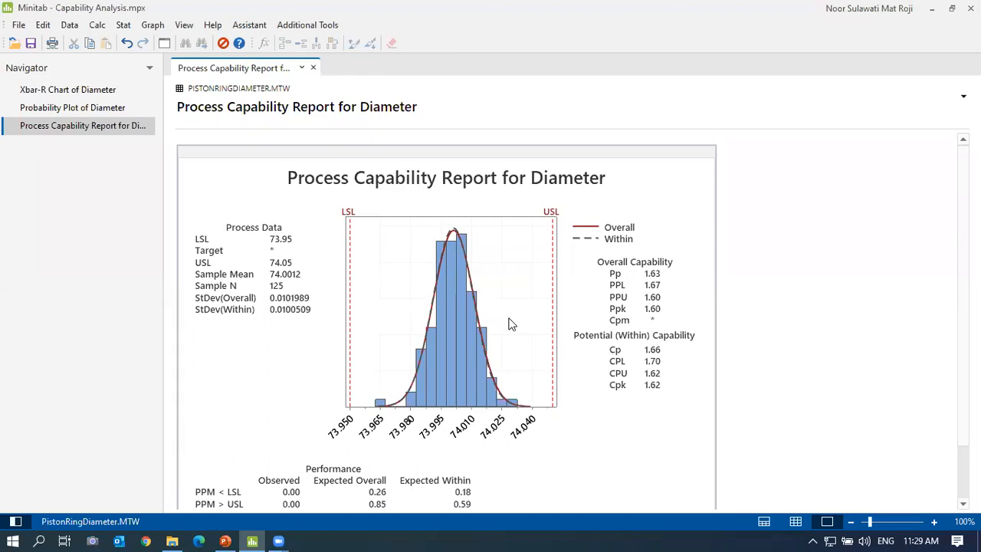
- Create a normal Capability Sixpack of Diameter with subgroup size 5, specs 73.95 and 74.05, and show only the output
{"action": "left_click", "coordinate": [764, 521]}
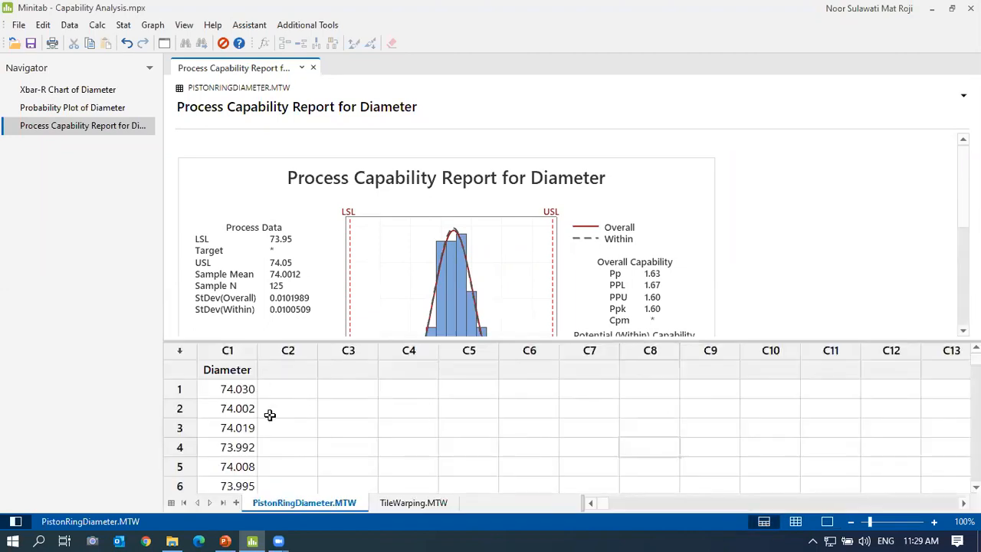
{"action": "left_click", "coordinate": [795, 521]}
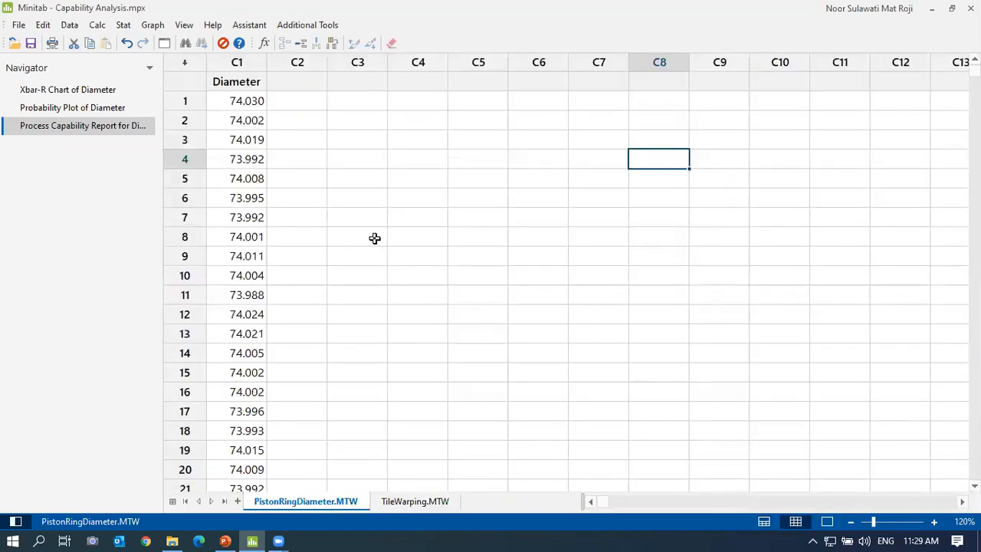
{"action": "left_click", "coordinate": [124, 25]}
{"action": "mouse_move", "coordinate": [158, 120]}
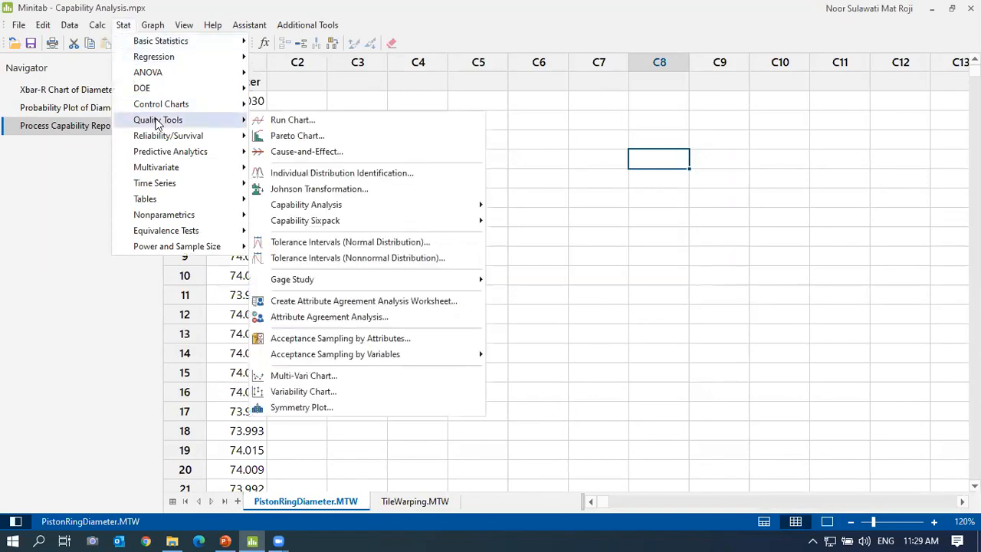
{"action": "mouse_move", "coordinate": [449, 224]}
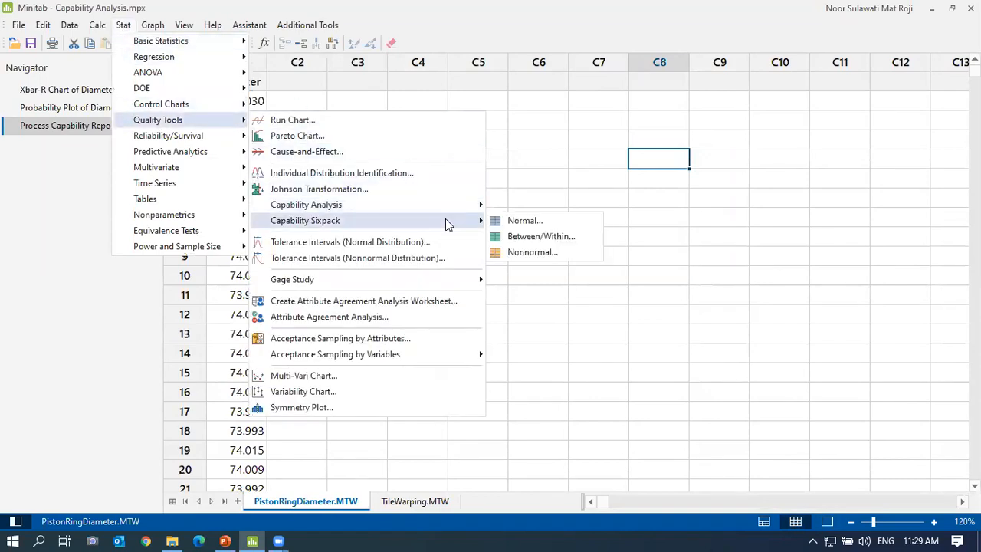
{"action": "left_click", "coordinate": [533, 221]}
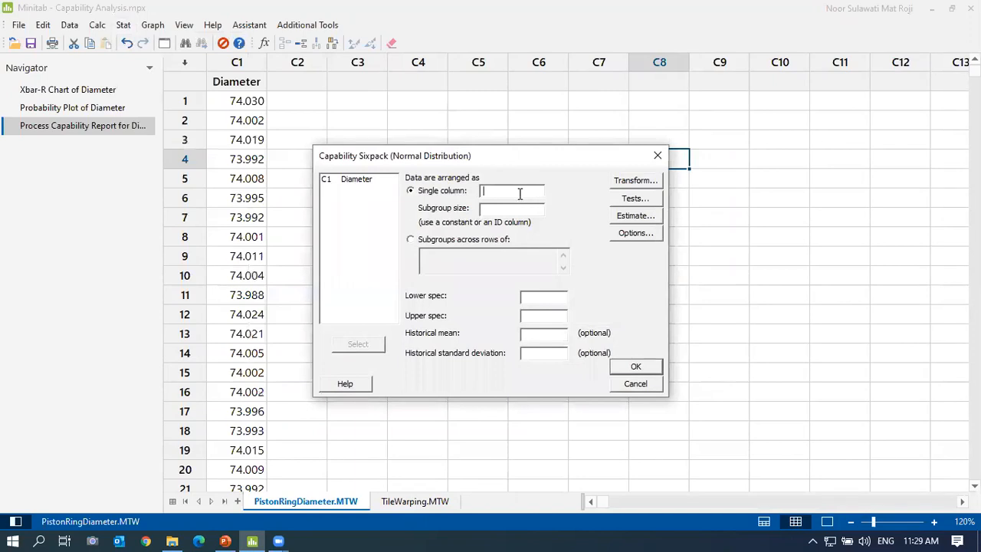
{"action": "double_click", "coordinate": [355, 179]}
{"action": "type", "text": "5"}
{"action": "left_click", "coordinate": [546, 295]}
{"action": "type", "text": "7"}
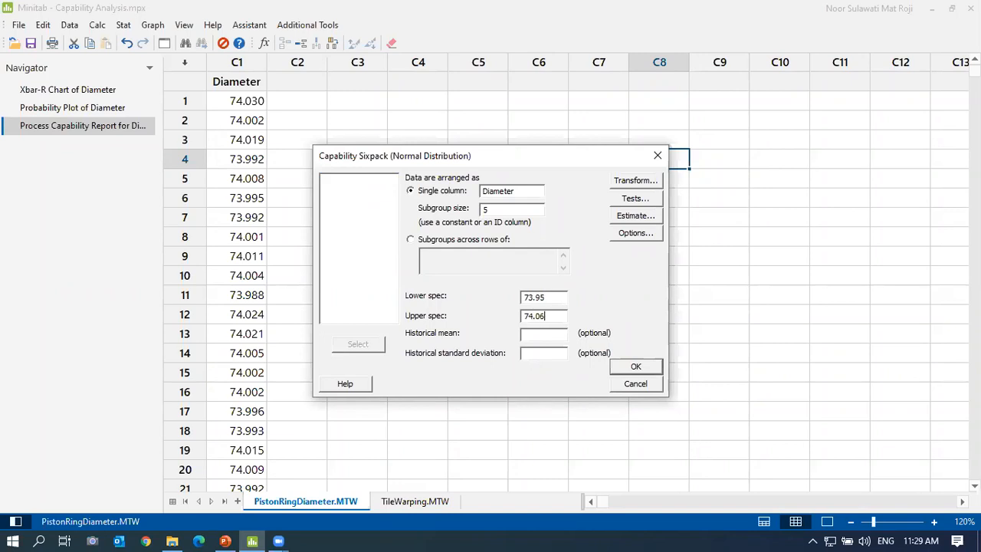
{"action": "left_click", "coordinate": [631, 367]}
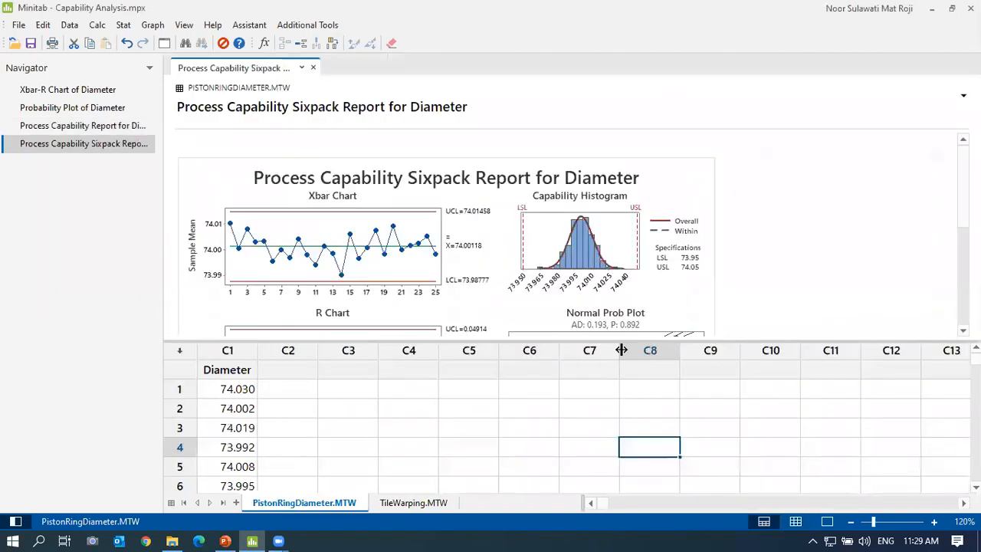
{"action": "left_click", "coordinate": [826, 522]}
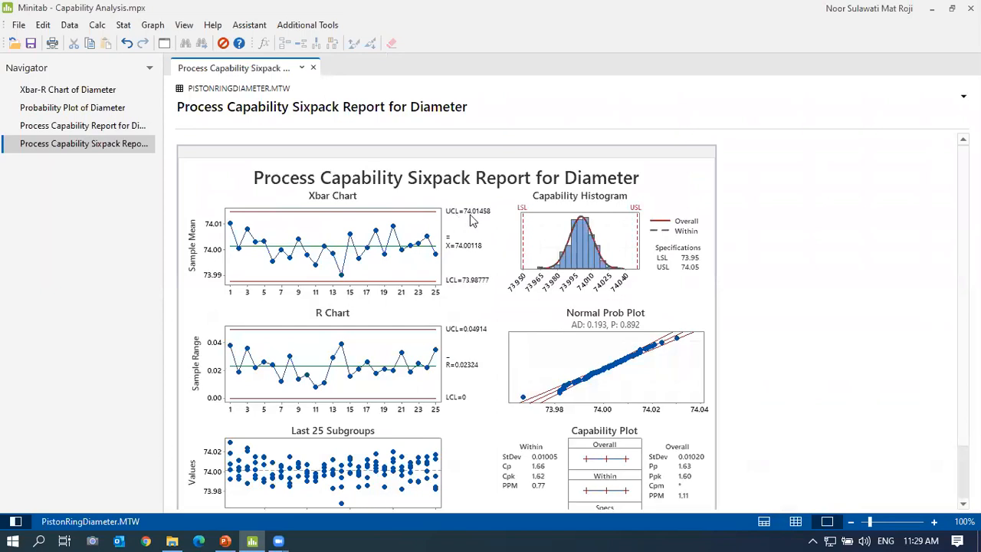
- Examine the sixpack's control charts, last 25 subgroups, capability histogram, normal probability plot and capability plot
{"action": "scroll", "coordinate": [659, 248], "scroll_direction": "down", "scroll_amount": 2}
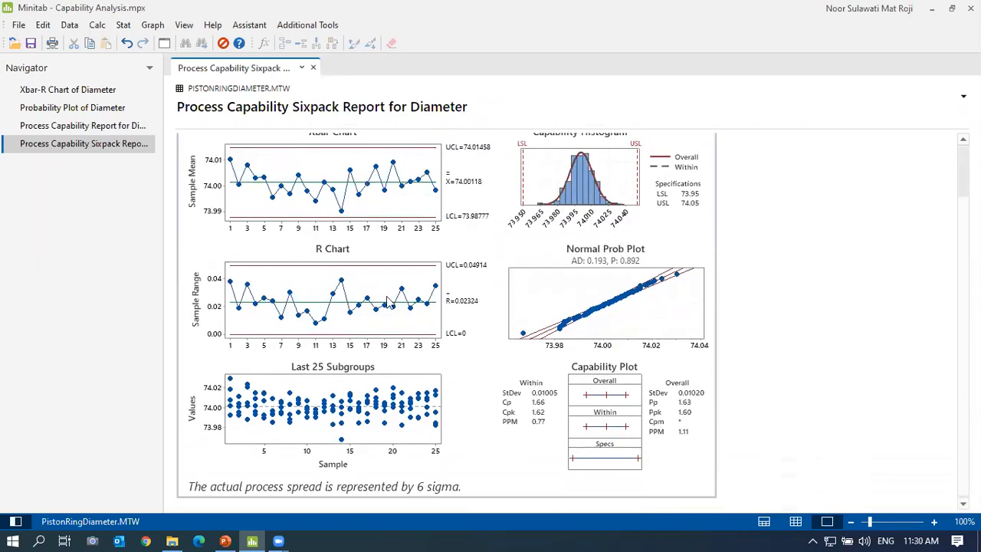
{"action": "scroll", "coordinate": [604, 412], "scroll_direction": "up", "scroll_amount": 2}
{"action": "scroll", "coordinate": [604, 413], "scroll_direction": "up", "scroll_amount": 1}
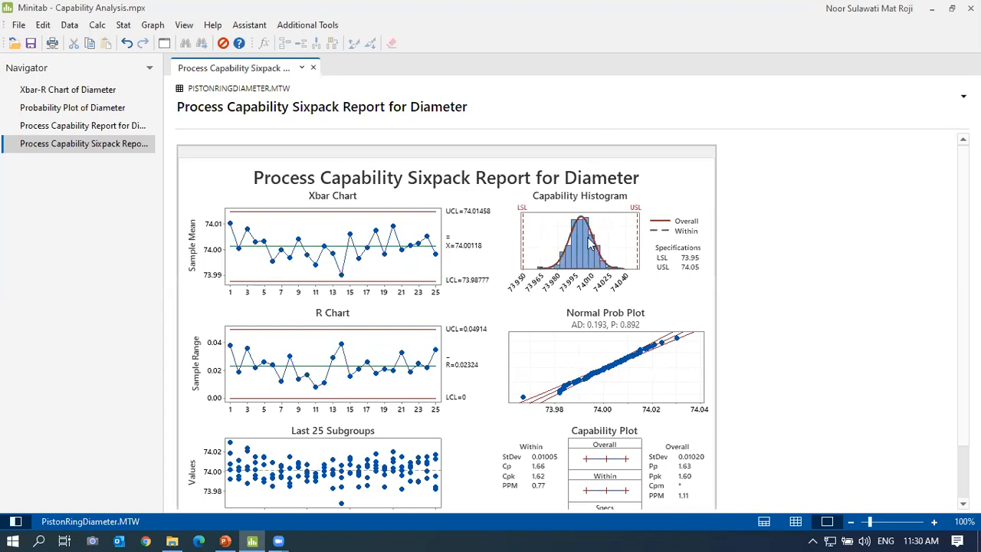
{"action": "scroll", "coordinate": [590, 244], "scroll_direction": "down", "scroll_amount": 1}
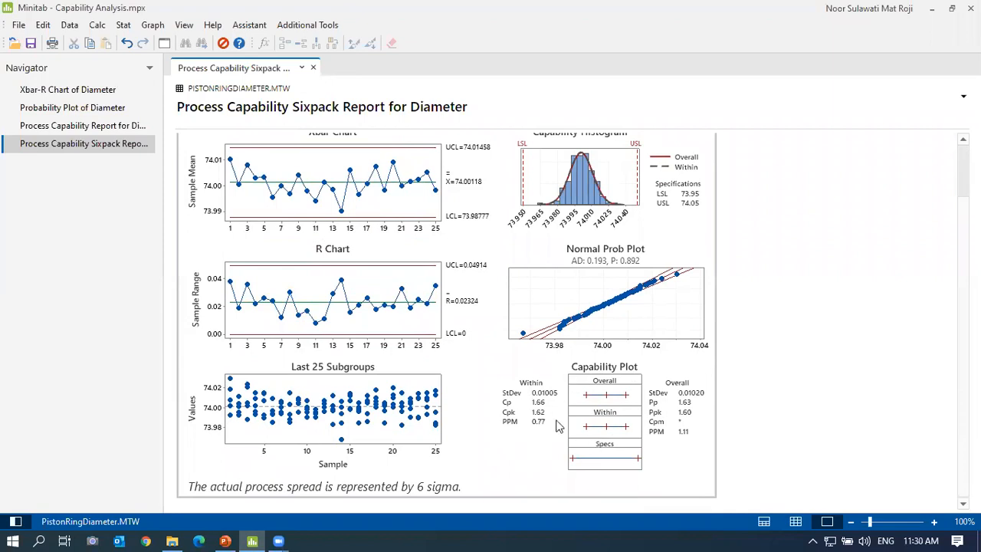
{"action": "scroll", "coordinate": [455, 306], "scroll_direction": "up", "scroll_amount": 1}
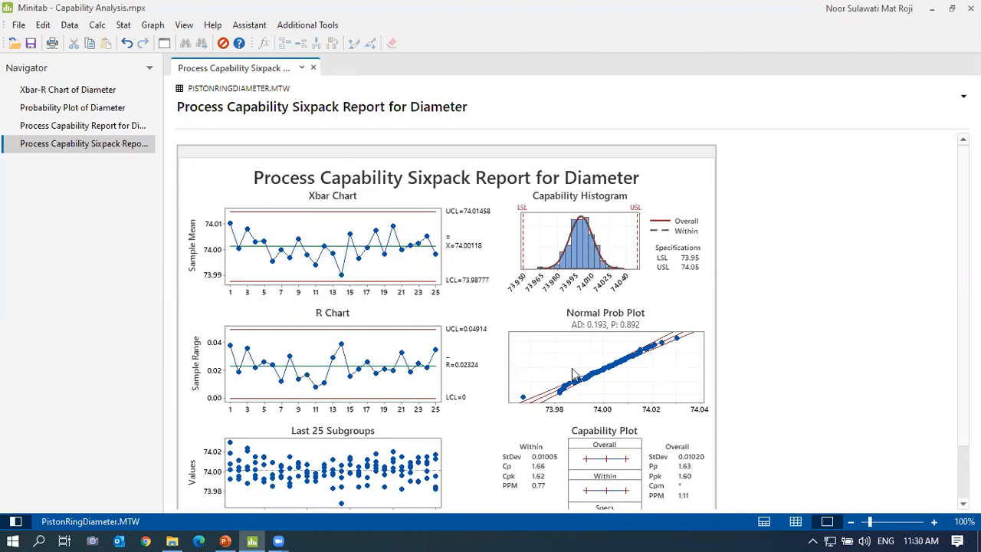
- Compare the process capability report side by side with the sixpack report with the Navigator hidden, and close the capability report
{"action": "right_click", "coordinate": [55, 131]}
{"action": "left_click", "coordinate": [190, 126]}
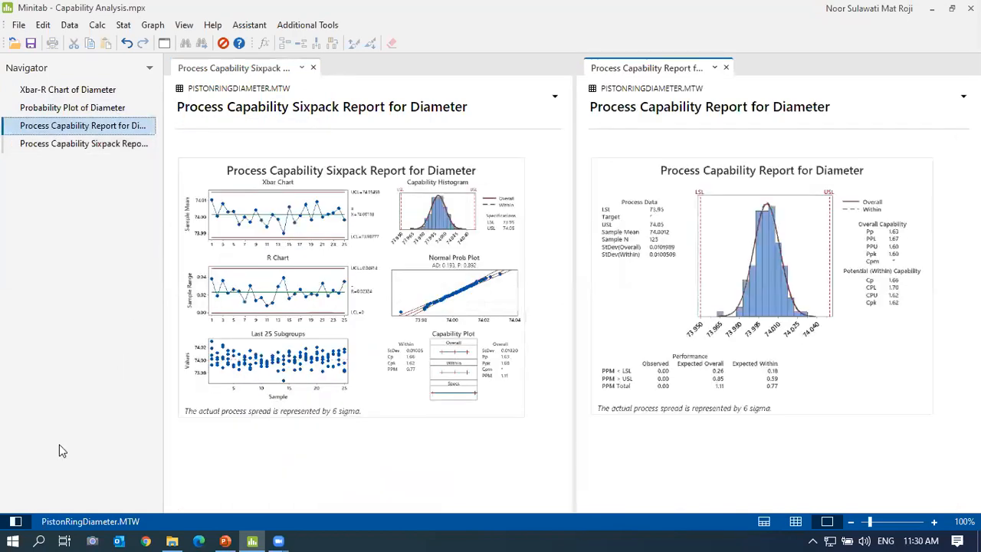
{"action": "left_click", "coordinate": [18, 521]}
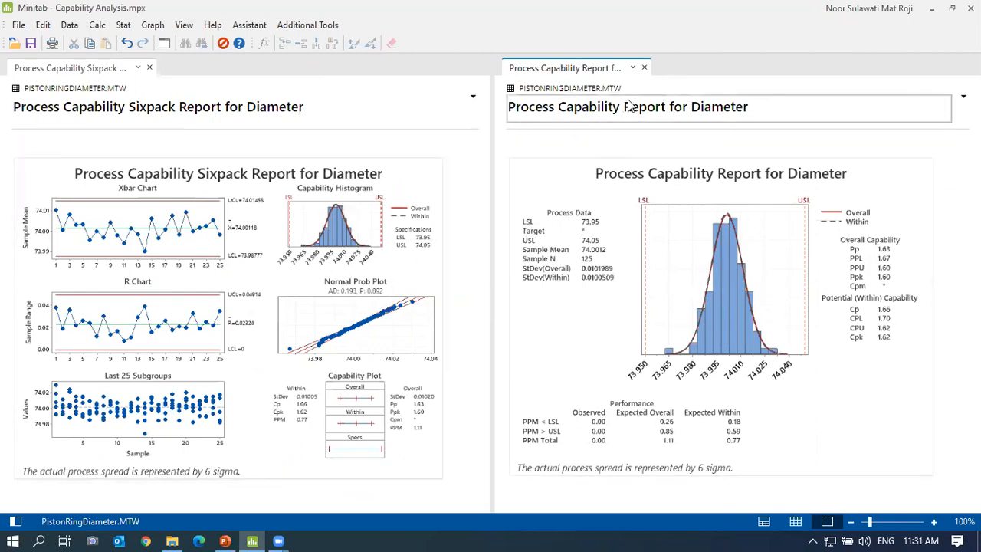
{"action": "left_click", "coordinate": [646, 68]}
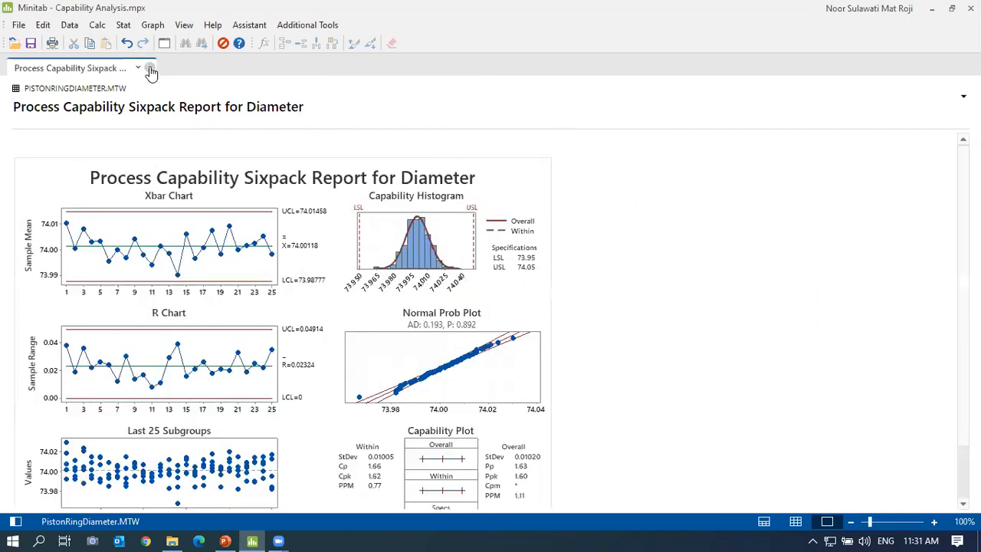
- Bring back the worksheet pane and the Navigator, and review the normal Capability Sixpack settings for Diameter without running it again
{"action": "left_click", "coordinate": [765, 522]}
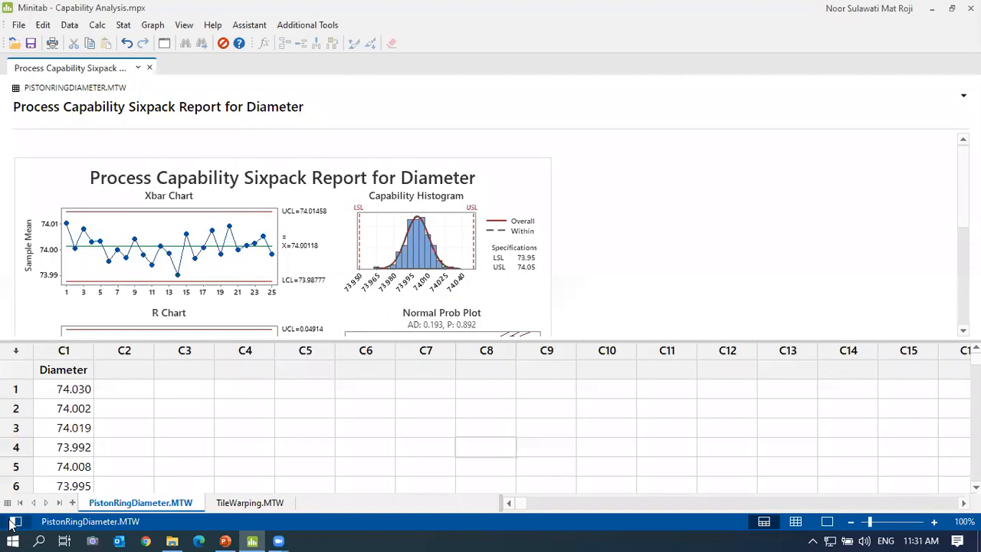
{"action": "left_click", "coordinate": [15, 522]}
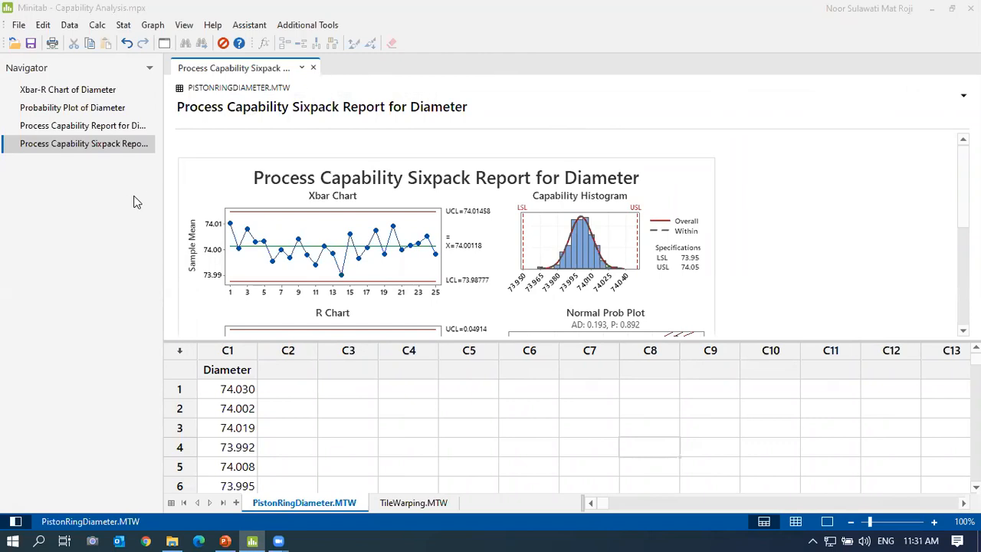
{"action": "left_click", "coordinate": [124, 25]}
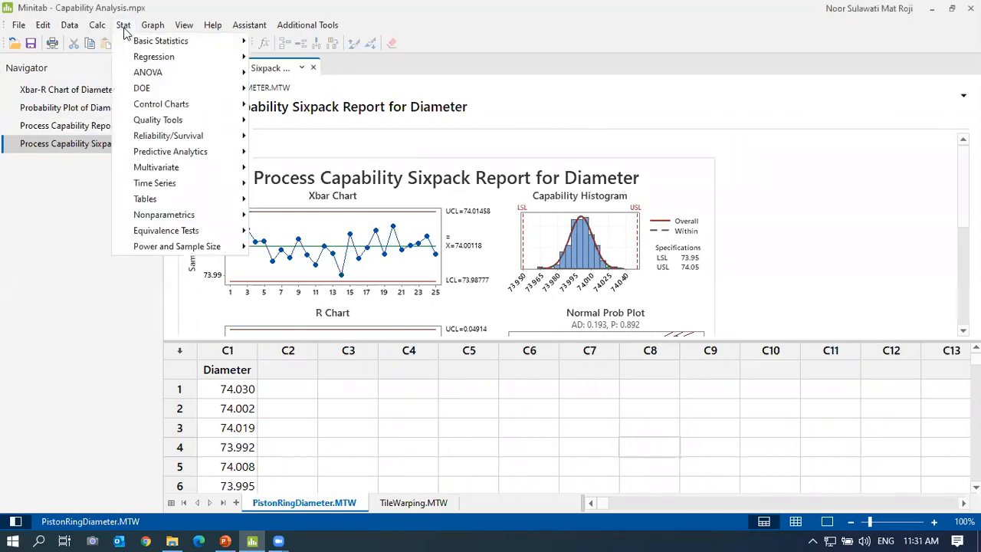
{"action": "mouse_move", "coordinate": [162, 121]}
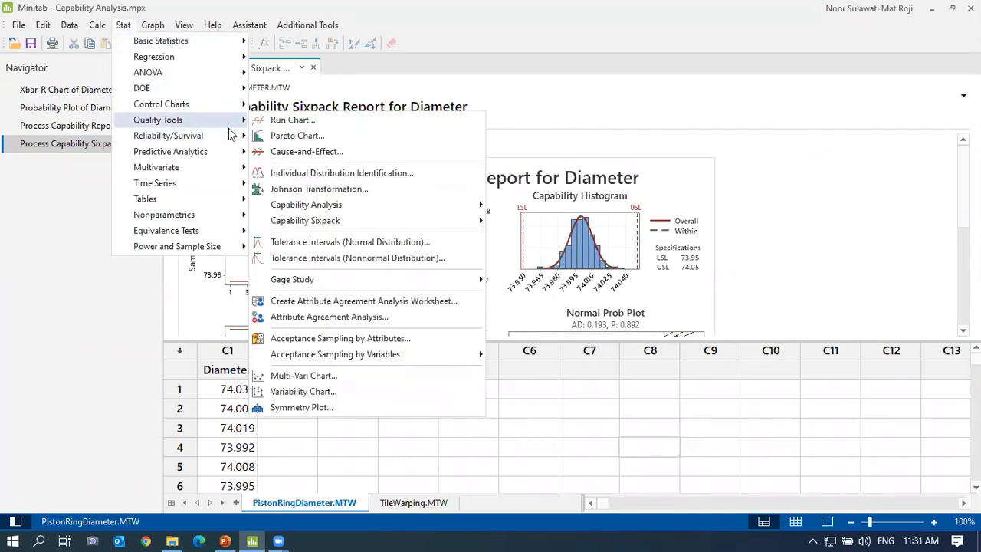
{"action": "mouse_move", "coordinate": [474, 221]}
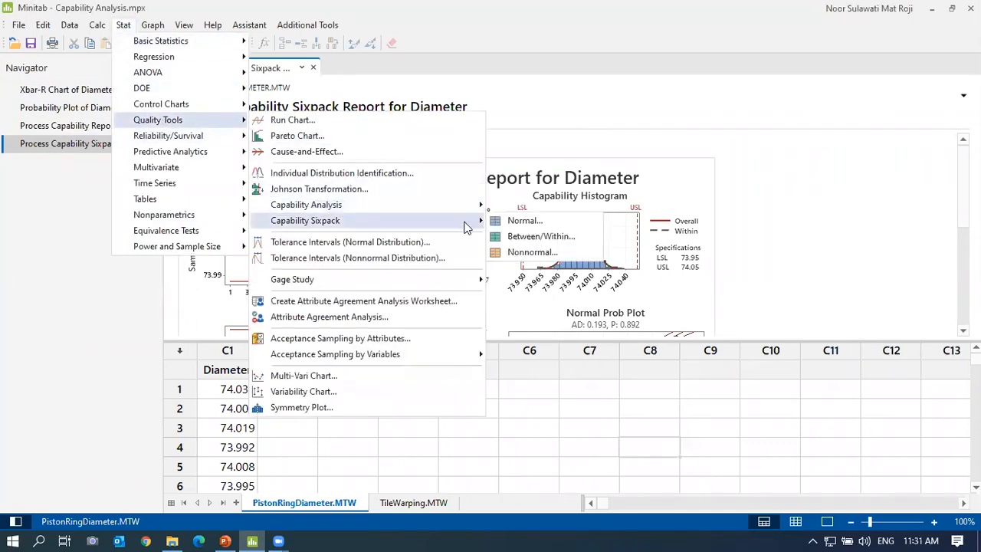
{"action": "left_click", "coordinate": [536, 222]}
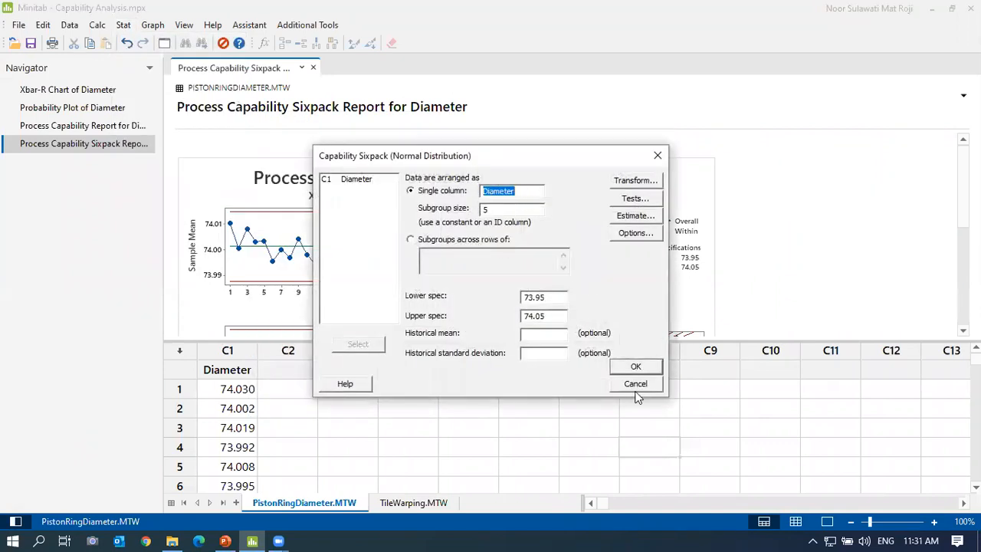
{"action": "left_click", "coordinate": [635, 386]}
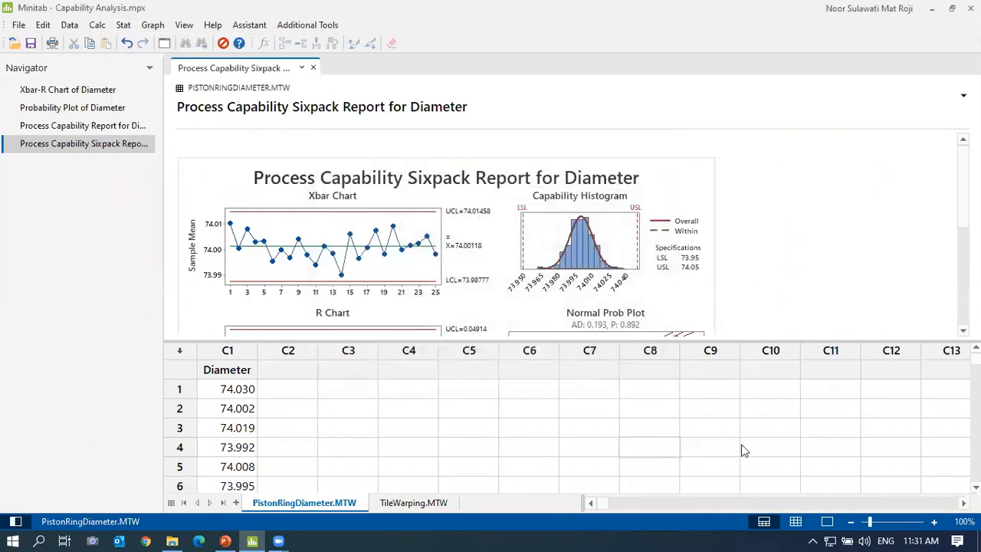
- Show only the output and look over the Diameter Capability Sixpack report once more
{"action": "left_click", "coordinate": [833, 524]}
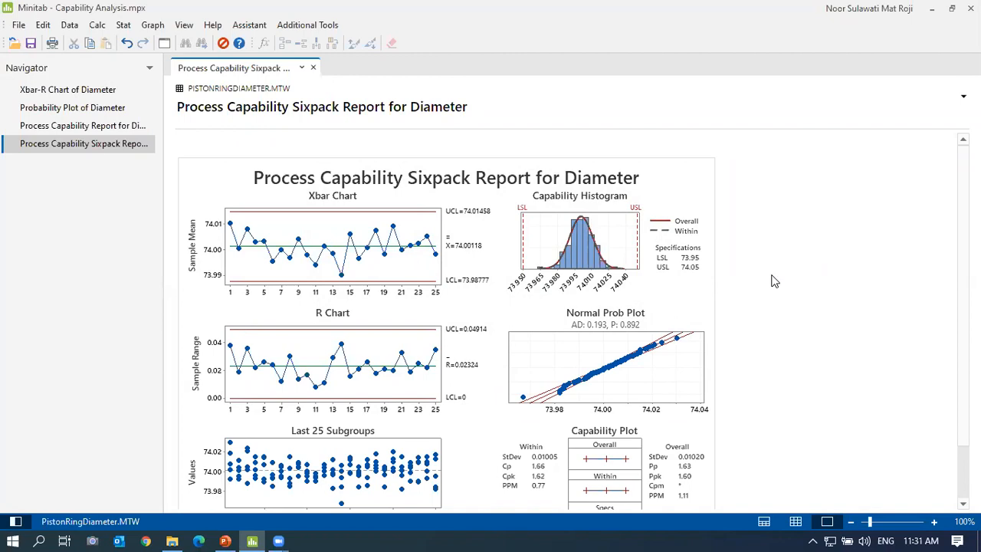
{"action": "scroll", "coordinate": [791, 278], "scroll_direction": "down", "scroll_amount": 2}
{"action": "scroll", "coordinate": [790, 278], "scroll_direction": "up", "scroll_amount": 2}
- Switch to the Capability Analysis deck in PowerPoint and present it from Example 1 through to the Example 2 Non Normal Data slide
{"action": "left_click", "coordinate": [227, 537]}
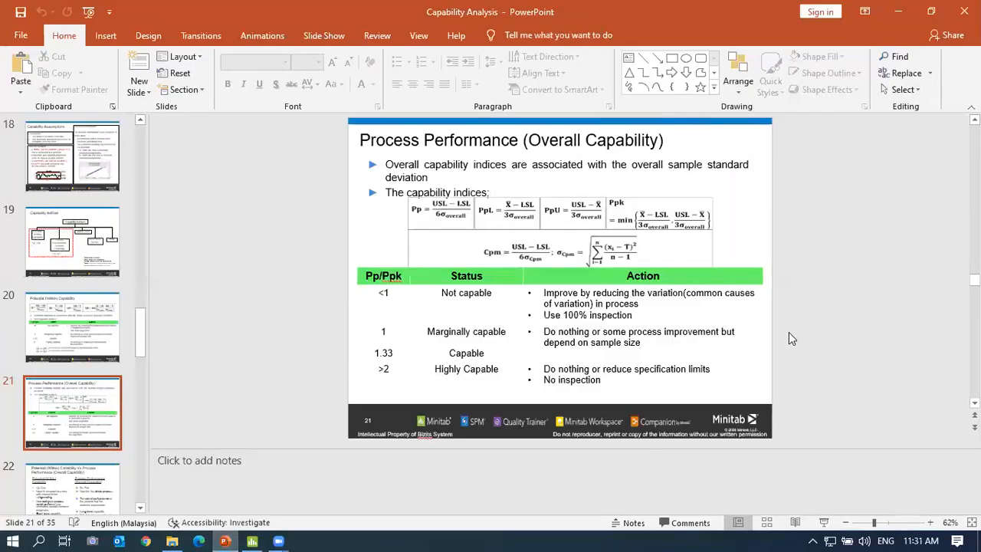
{"action": "scroll", "coordinate": [854, 345], "scroll_direction": "down", "scroll_amount": 3}
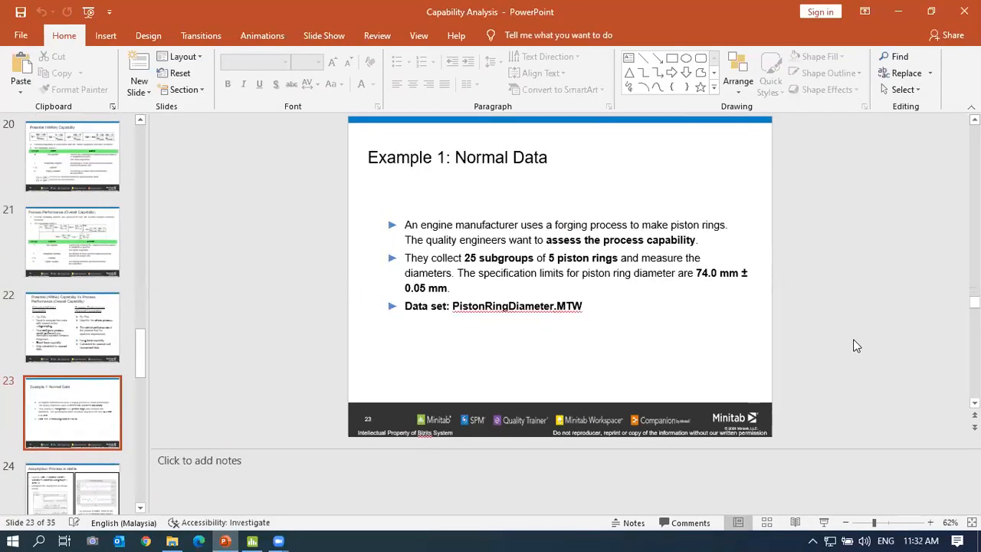
{"action": "left_click", "coordinate": [824, 522]}
{"action": "key", "text": "Right"}
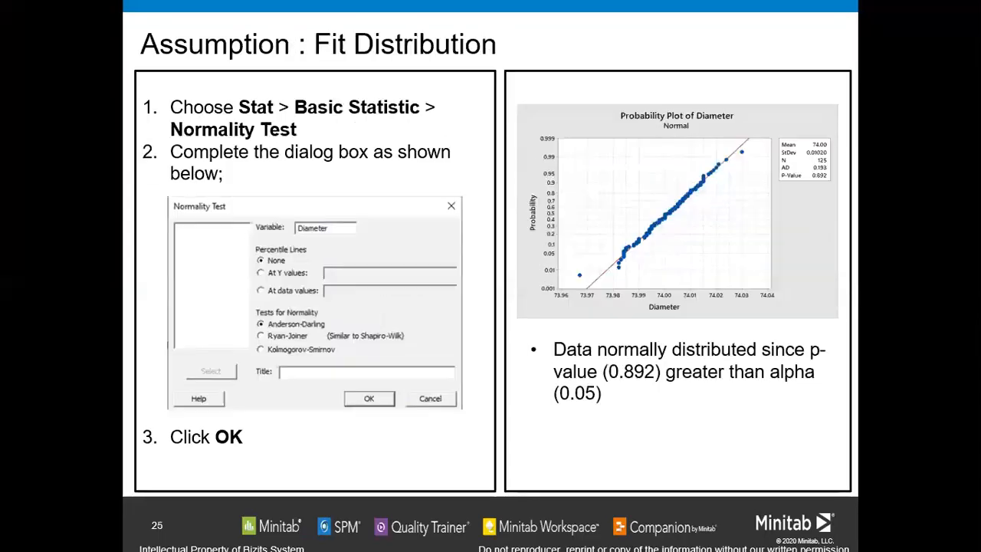
{"action": "key", "text": "Right"}
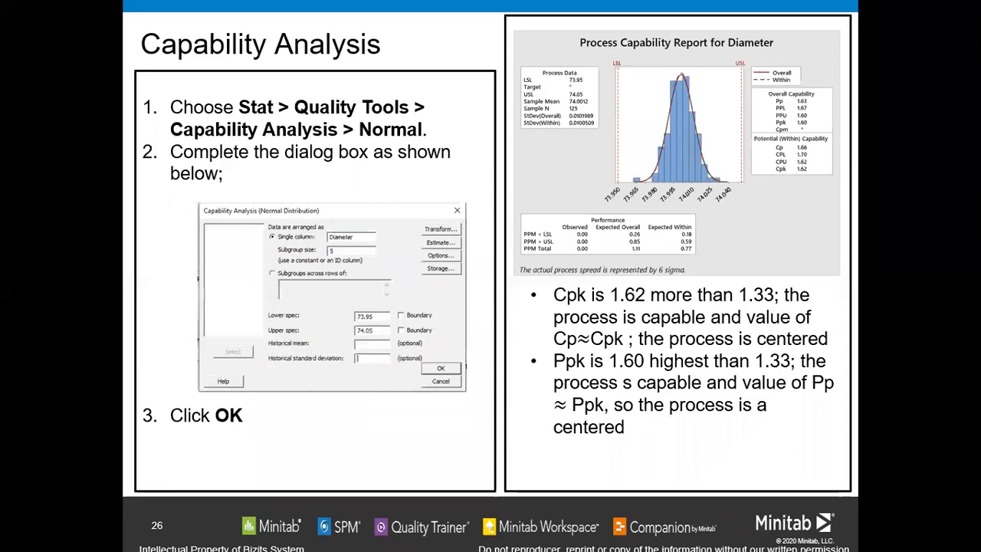
{"action": "key", "text": "Right"}
{"action": "key", "text": "Right"}
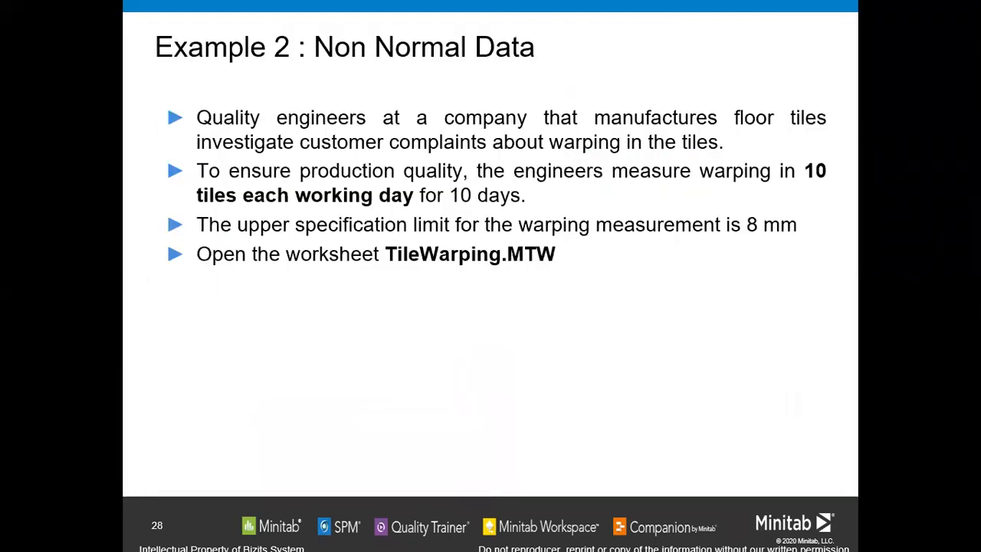
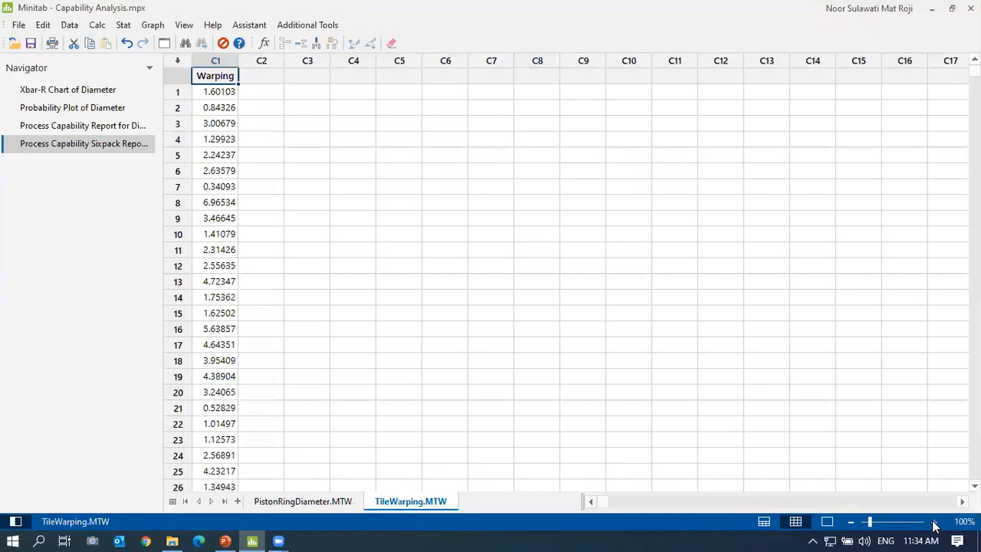
- Enlarge the TileWarping.MTW worksheet to 160% and look through the Warping data
{"action": "left_click", "coordinate": [934, 522]}
{"action": "left_click", "coordinate": [934, 522]}
{"action": "left_click", "coordinate": [934, 523]}
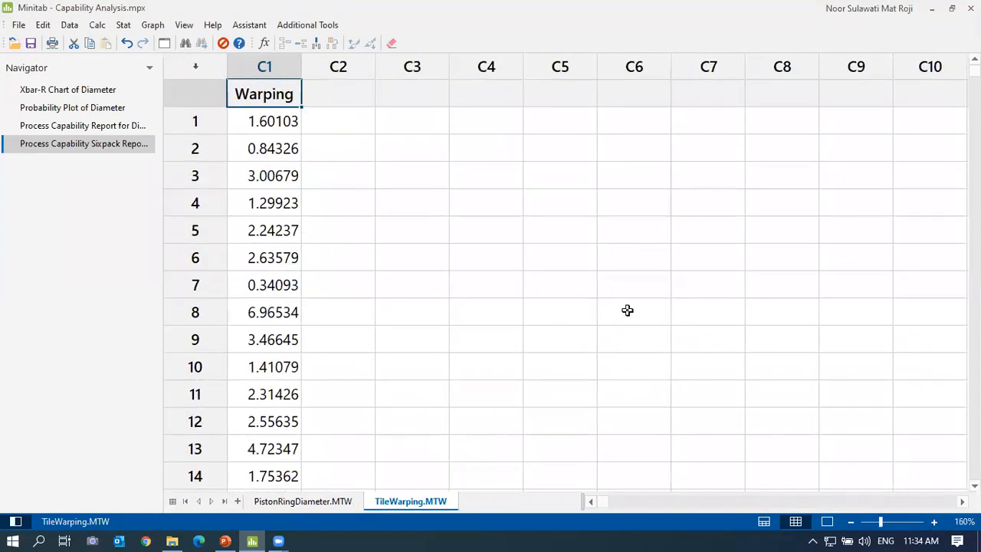
{"action": "scroll", "coordinate": [380, 283], "scroll_direction": "down", "scroll_amount": 20}
{"action": "scroll", "coordinate": [377, 284], "scroll_direction": "up", "scroll_amount": 20}
- Run an Anderson-Darling normality test on Warping with no percentile lines and show only the resulting probability plot
{"action": "left_click", "coordinate": [129, 29]}
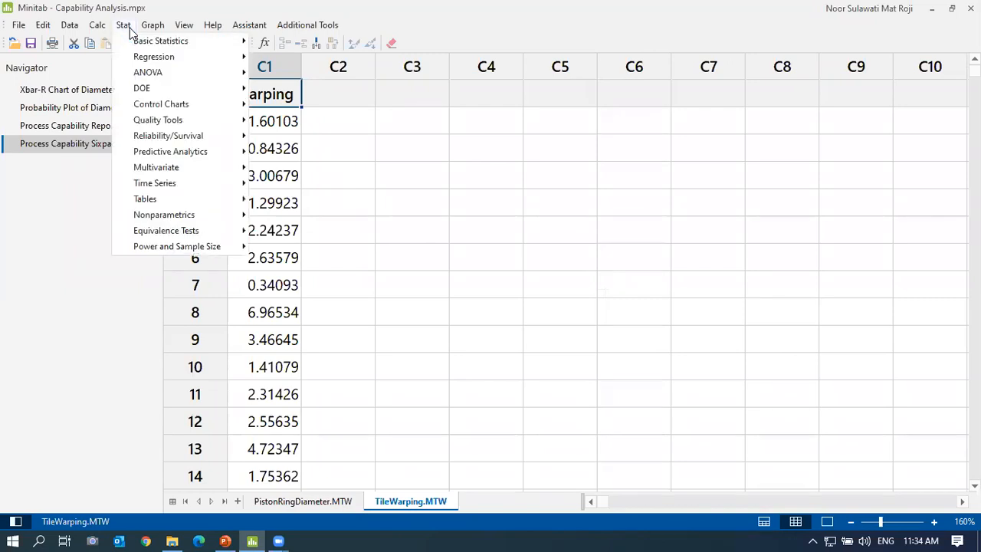
{"action": "mouse_move", "coordinate": [193, 47]}
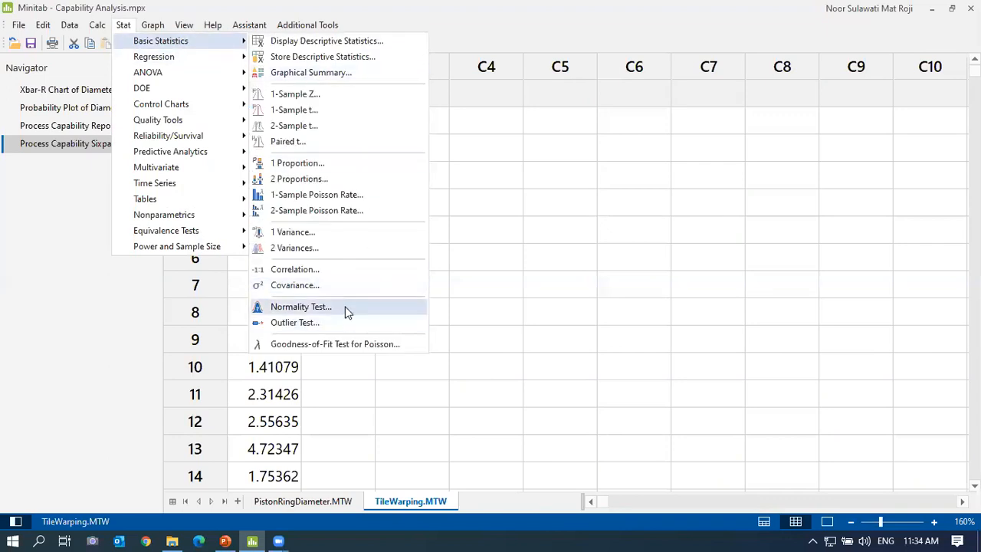
{"action": "left_click", "coordinate": [344, 308]}
{"action": "key", "text": "BackSpace"}
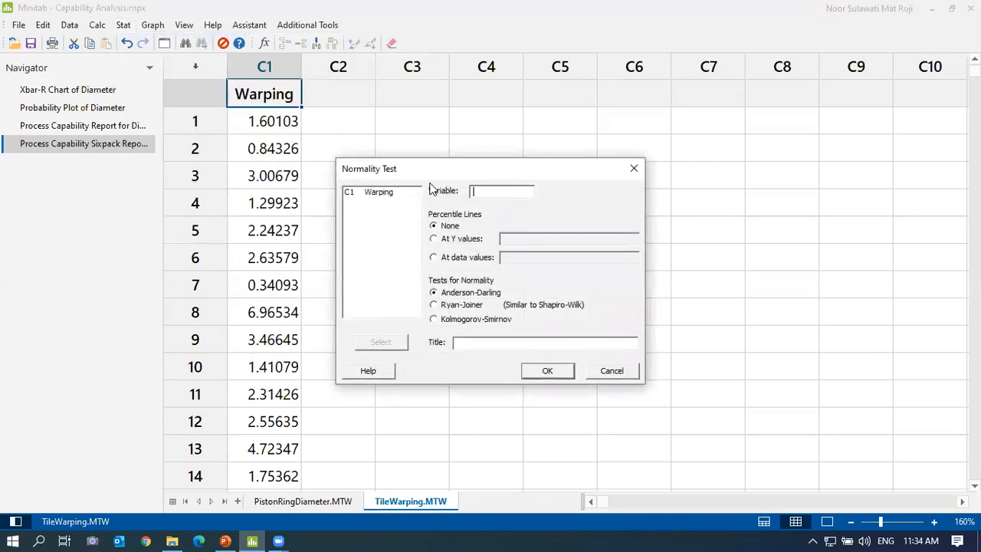
{"action": "double_click", "coordinate": [379, 191]}
{"action": "left_click", "coordinate": [547, 371]}
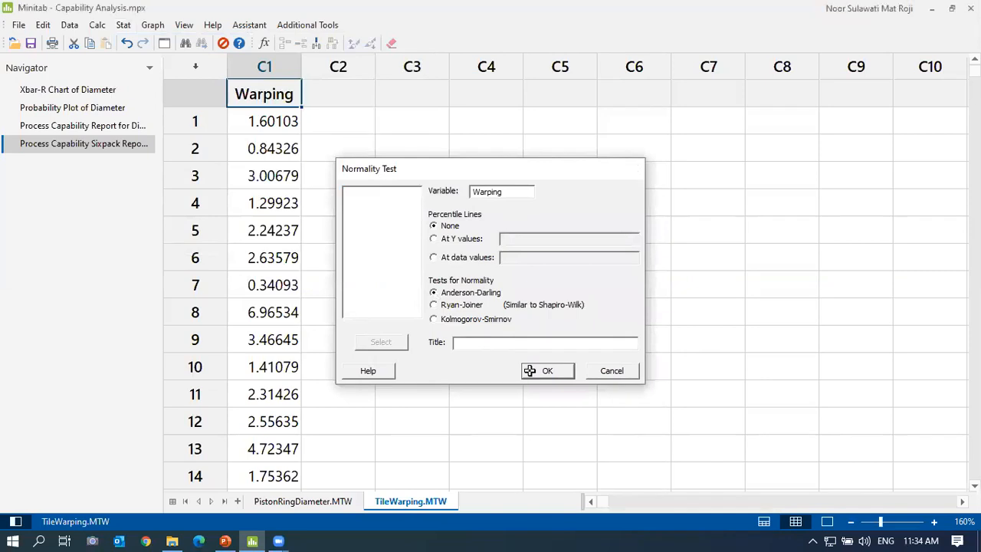
{"action": "left_click", "coordinate": [826, 523]}
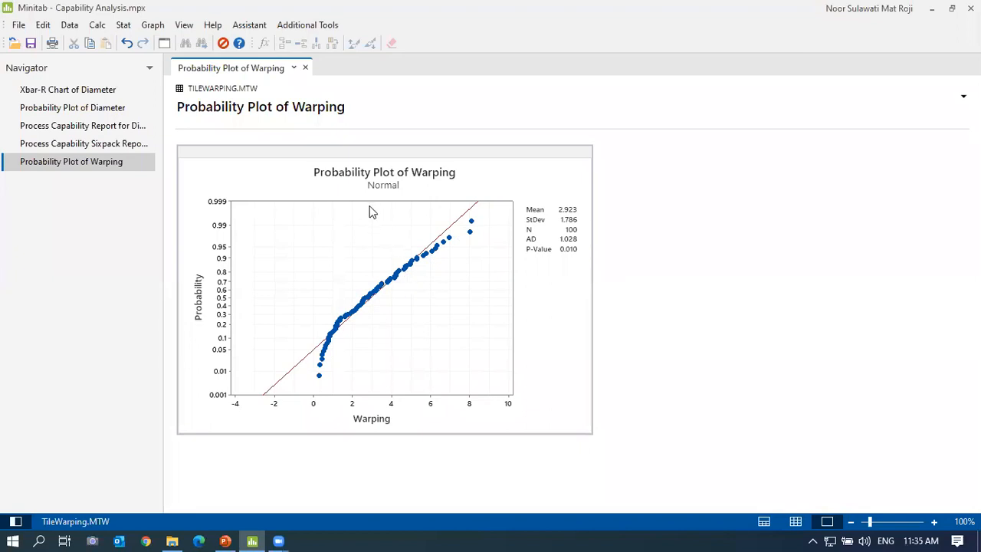
- Run Individual Distribution Identification on the Warping column with all distributions and transformations, and show only the output
{"action": "left_click", "coordinate": [797, 521]}
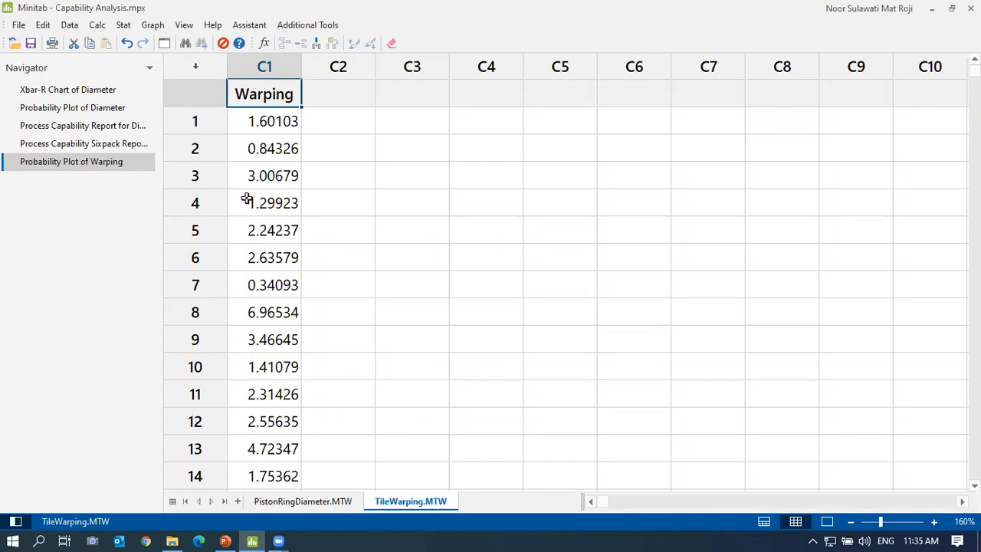
{"action": "left_click", "coordinate": [122, 26]}
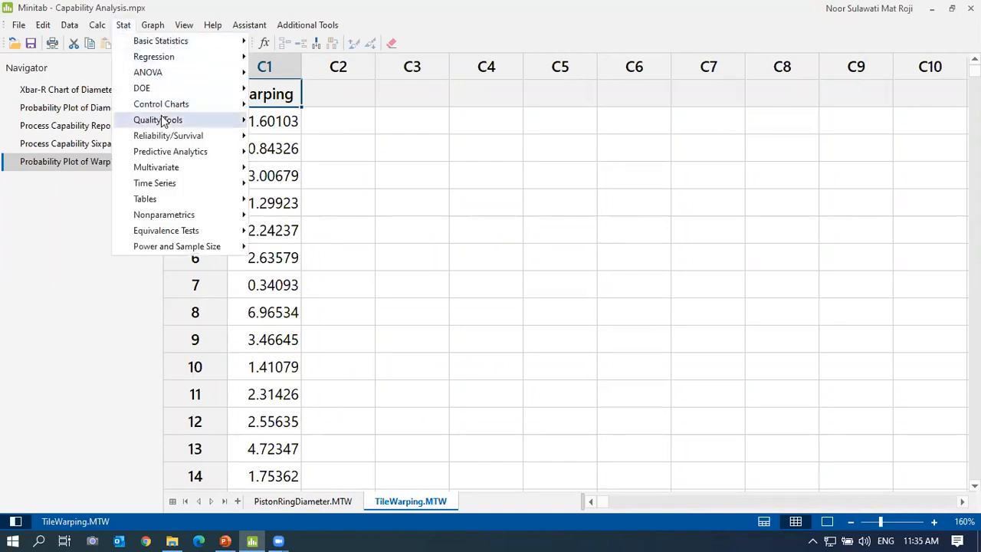
{"action": "mouse_move", "coordinate": [162, 120]}
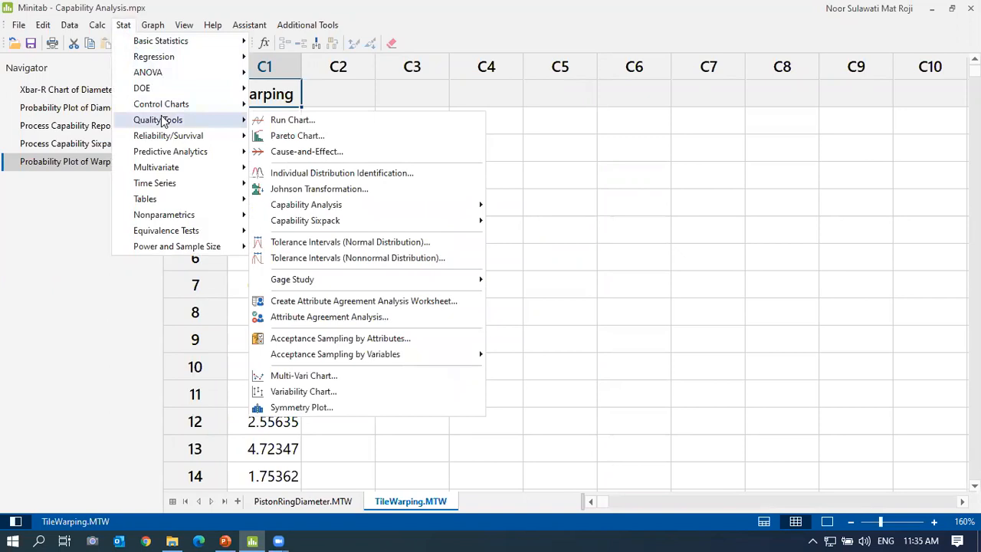
{"action": "left_click", "coordinate": [357, 173]}
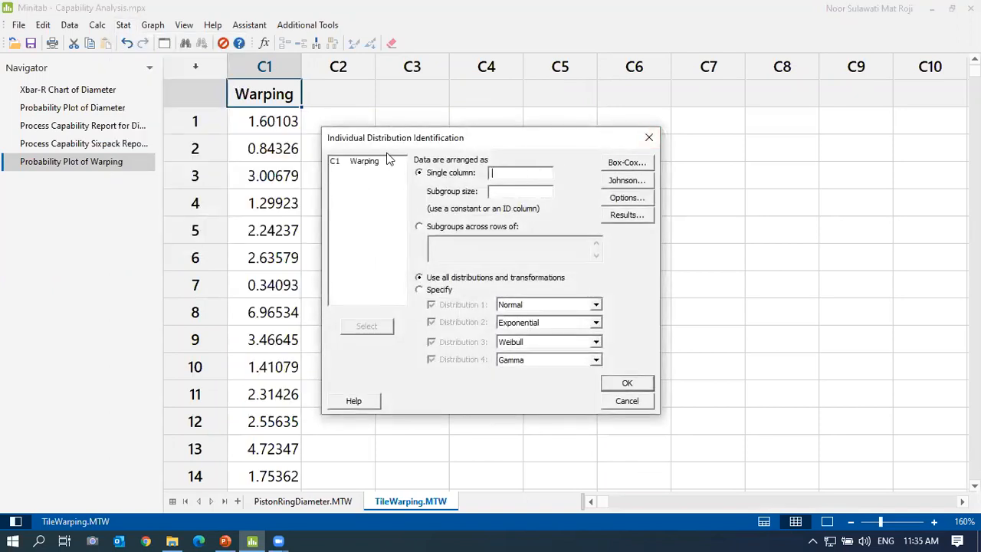
{"action": "double_click", "coordinate": [355, 165]}
{"action": "left_click", "coordinate": [648, 385]}
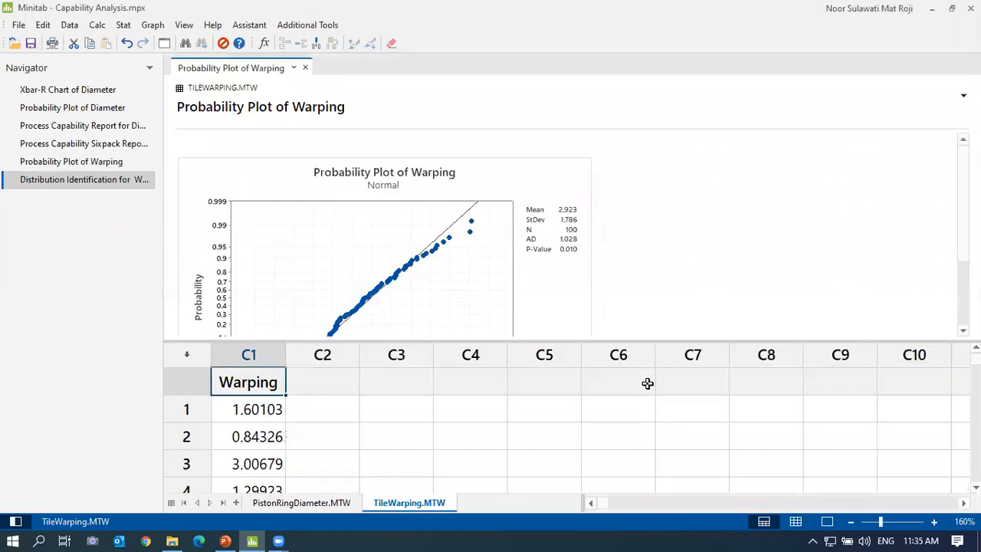
{"action": "left_click", "coordinate": [827, 524]}
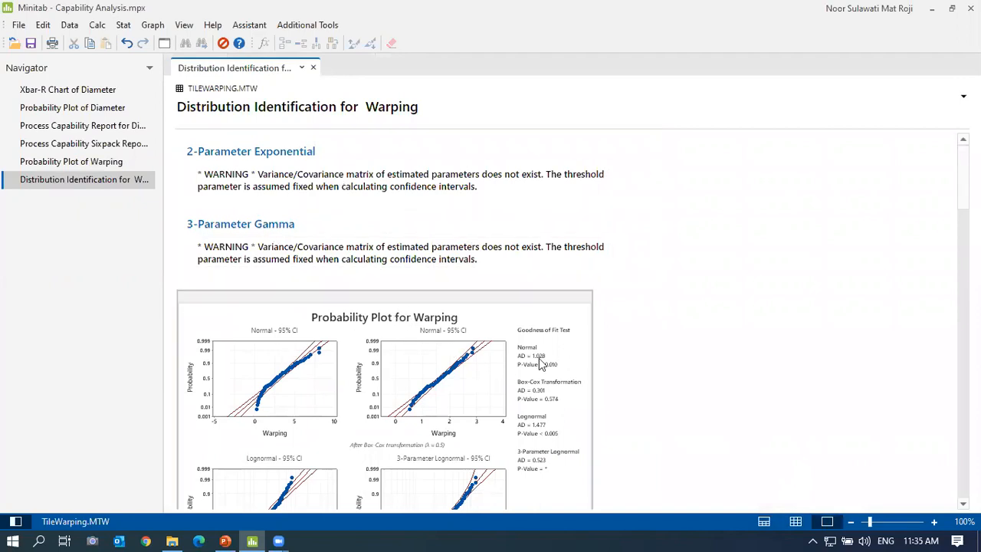
- Examine the Goodness of Fit Test table for Warping, comparing the AD and P values of the candidate distributions
{"action": "scroll", "coordinate": [539, 366], "scroll_direction": "down", "scroll_amount": 10}
{"action": "scroll", "coordinate": [539, 366], "scroll_direction": "down", "scroll_amount": 3}
{"action": "scroll", "coordinate": [524, 343], "scroll_direction": "up", "scroll_amount": 3}
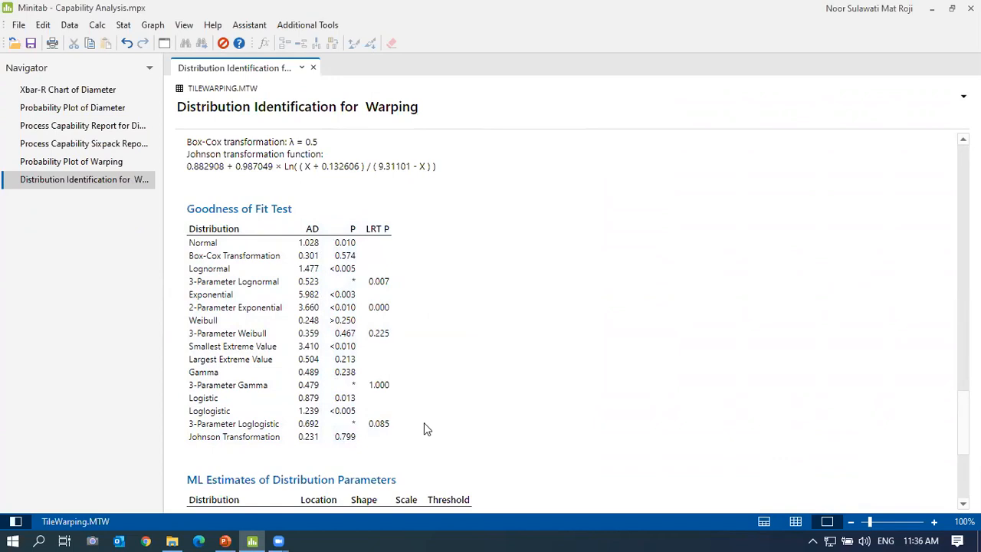
{"action": "scroll", "coordinate": [411, 426], "scroll_direction": "up", "scroll_amount": 1}
{"action": "scroll", "coordinate": [406, 428], "scroll_direction": "down", "scroll_amount": 3}
{"action": "scroll", "coordinate": [399, 414], "scroll_direction": "up", "scroll_amount": 2}
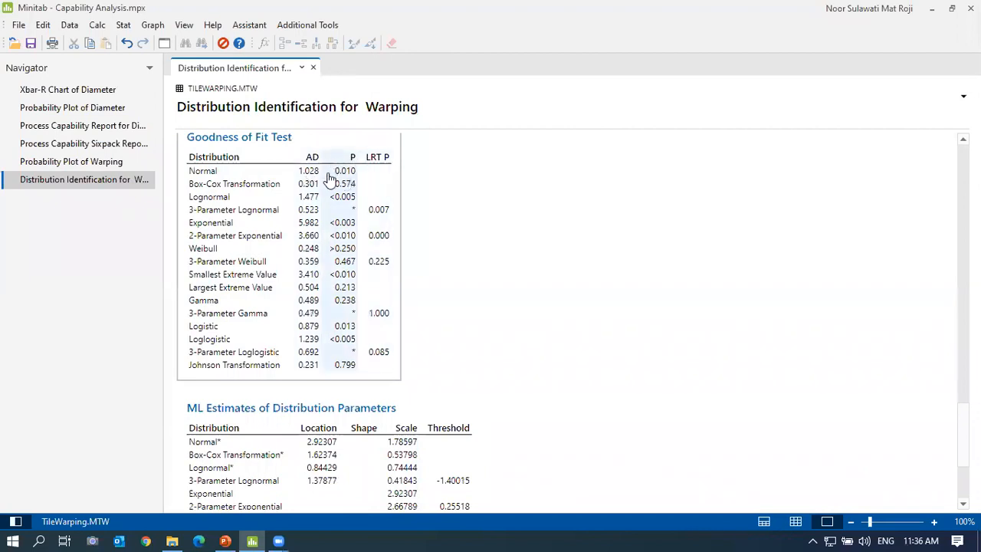
- Compare the Warping probability plots for the candidate distributions and transformations against the goodness-of-fit table
{"action": "scroll", "coordinate": [491, 326], "scroll_direction": "down", "scroll_amount": 10}
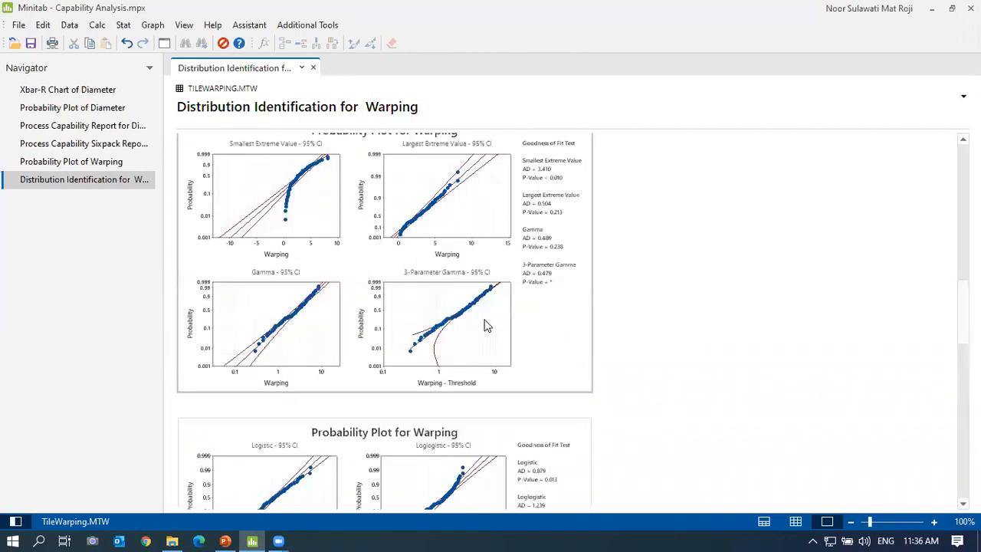
{"action": "scroll", "coordinate": [488, 326], "scroll_direction": "up", "scroll_amount": 10}
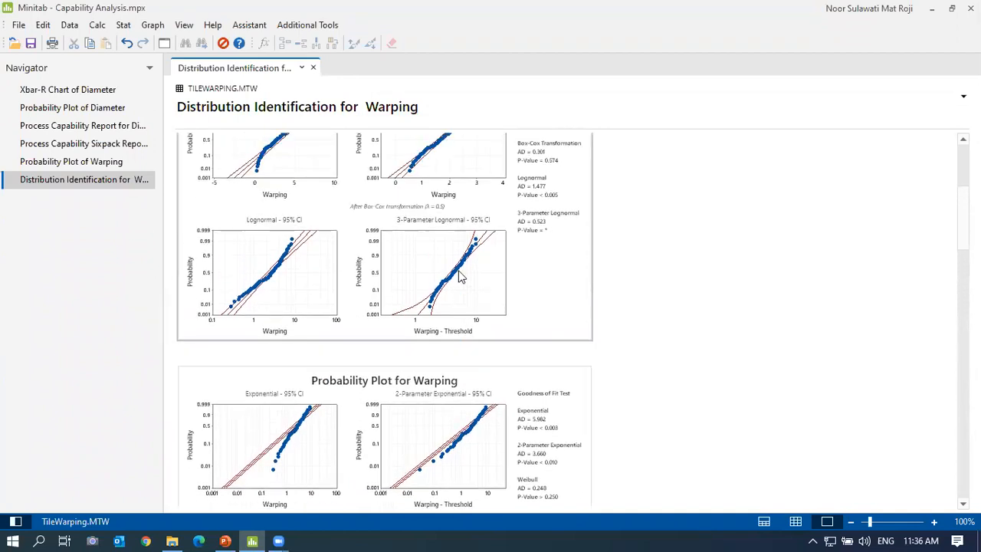
{"action": "scroll", "coordinate": [460, 278], "scroll_direction": "up", "scroll_amount": 3}
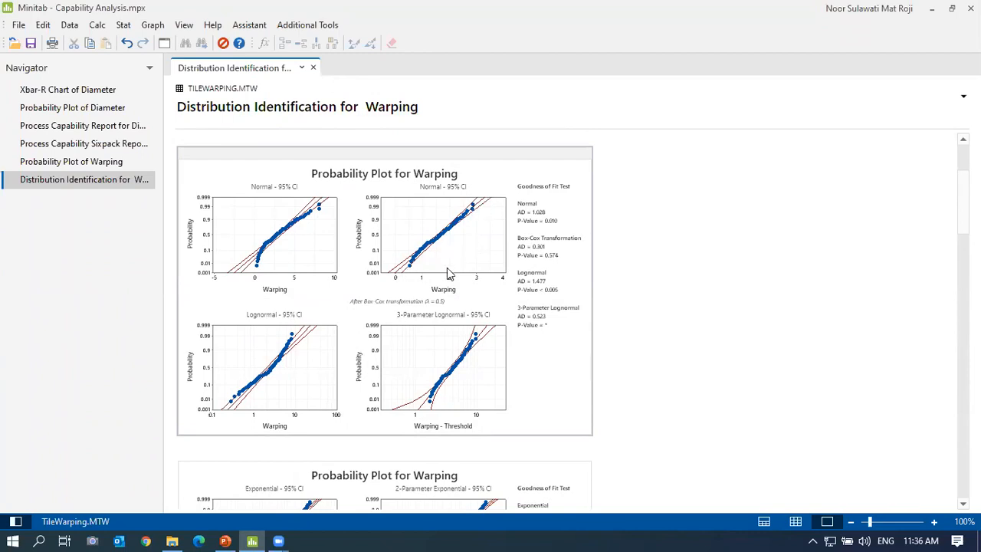
{"action": "scroll", "coordinate": [448, 273], "scroll_direction": "down", "scroll_amount": 10}
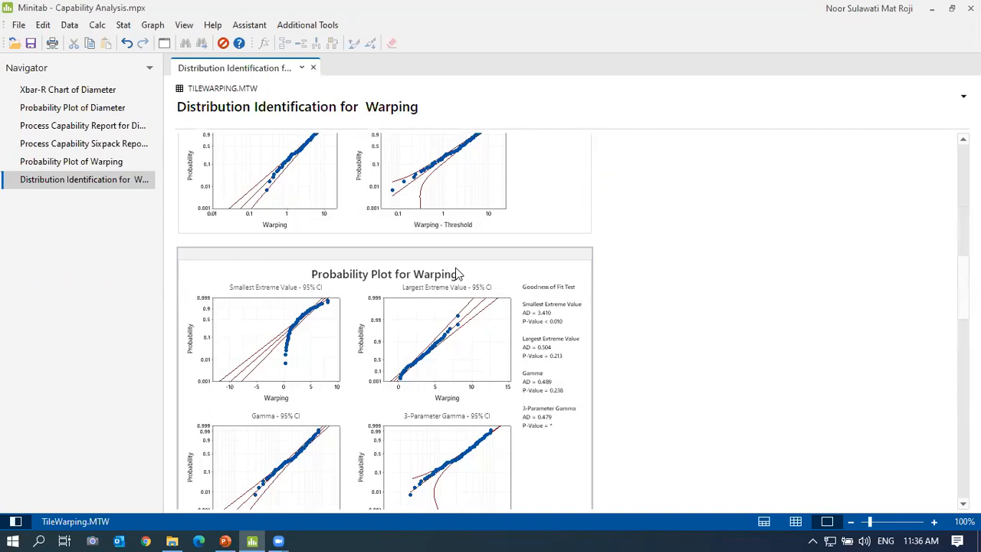
{"action": "scroll", "coordinate": [458, 274], "scroll_direction": "down", "scroll_amount": 2}
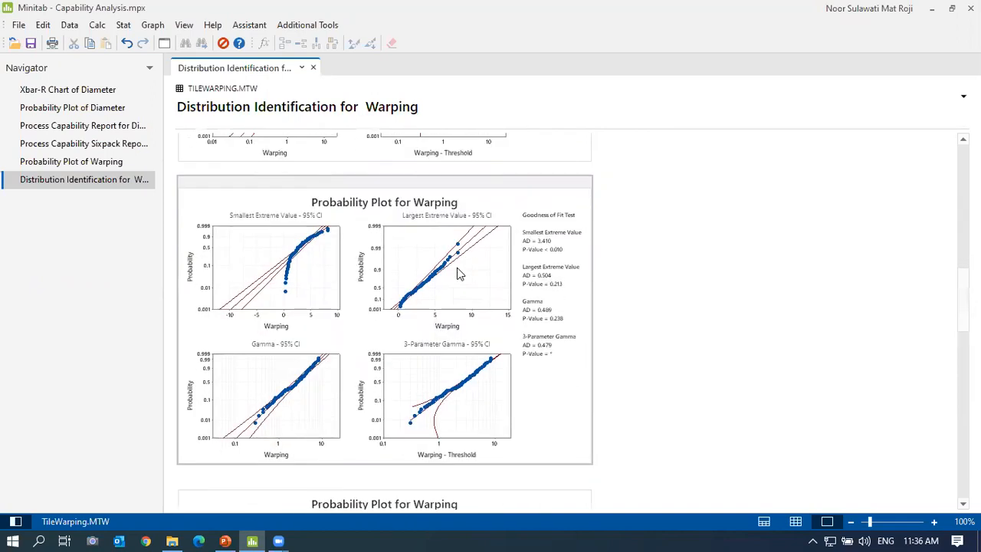
{"action": "scroll", "coordinate": [458, 276], "scroll_direction": "down", "scroll_amount": 10}
{"action": "scroll", "coordinate": [429, 291], "scroll_direction": "down", "scroll_amount": 8}
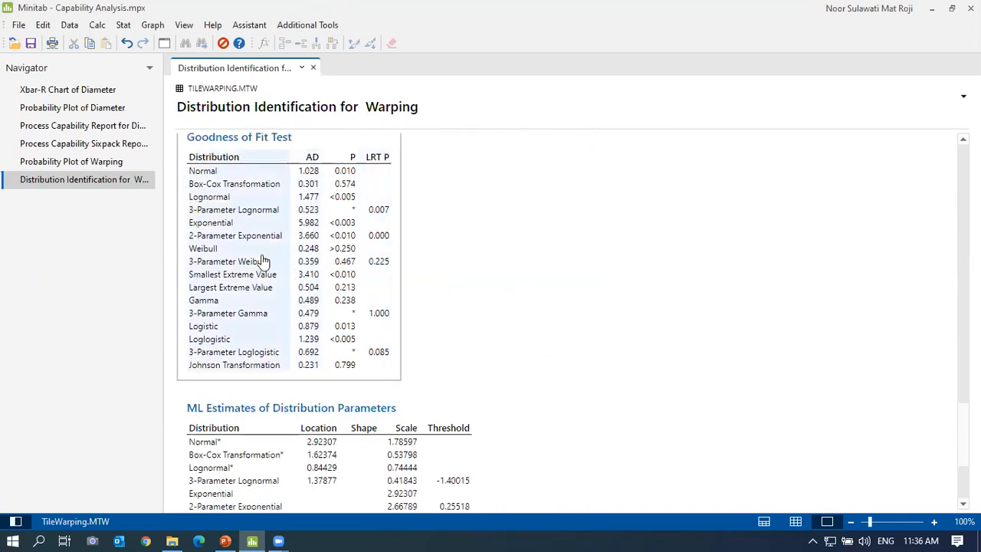
{"action": "scroll", "coordinate": [425, 270], "scroll_direction": "up", "scroll_amount": 8}
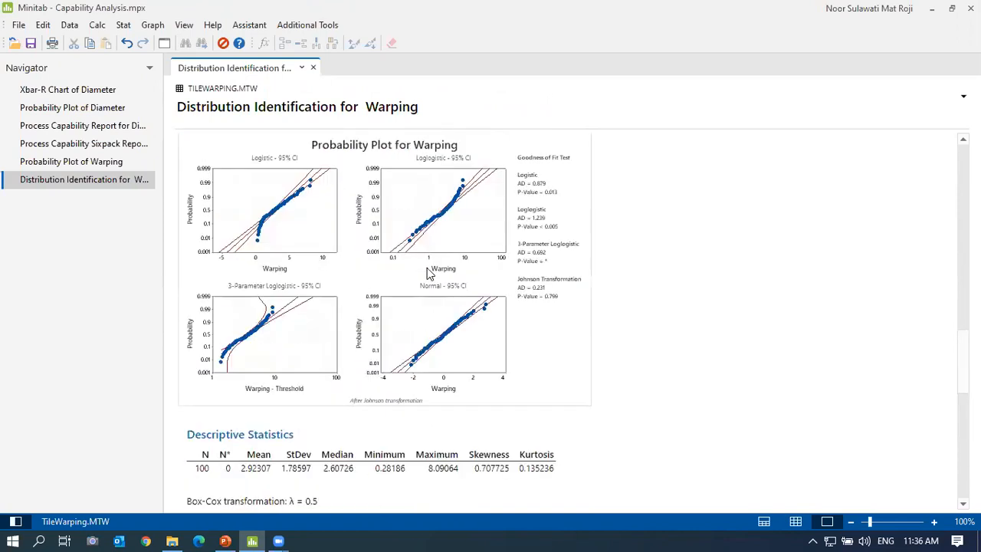
- Review the Weibull and 3-Parameter Weibull probability plots and their goodness-of-fit values for Warping
{"action": "scroll", "coordinate": [430, 261], "scroll_direction": "up", "scroll_amount": 8}
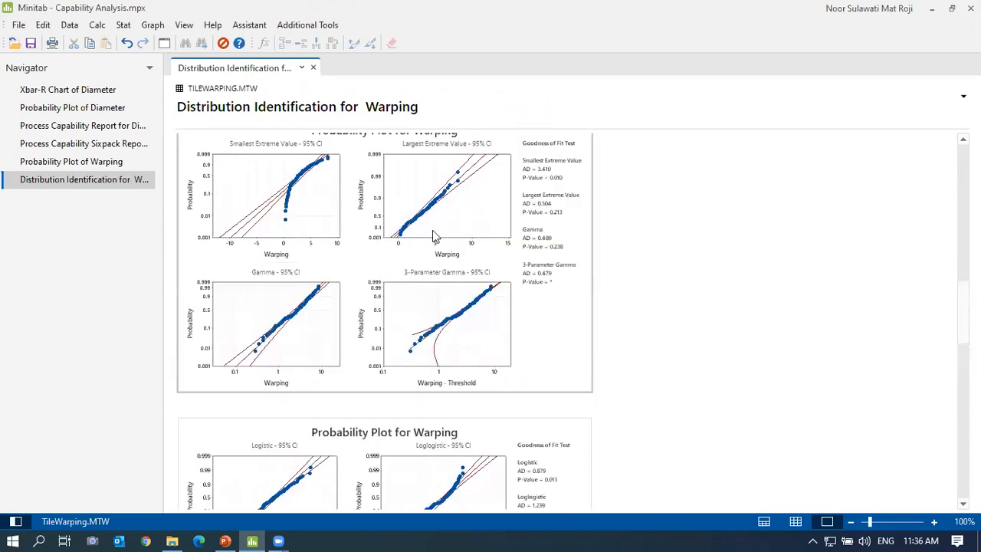
{"action": "scroll", "coordinate": [437, 253], "scroll_direction": "up", "scroll_amount": 8}
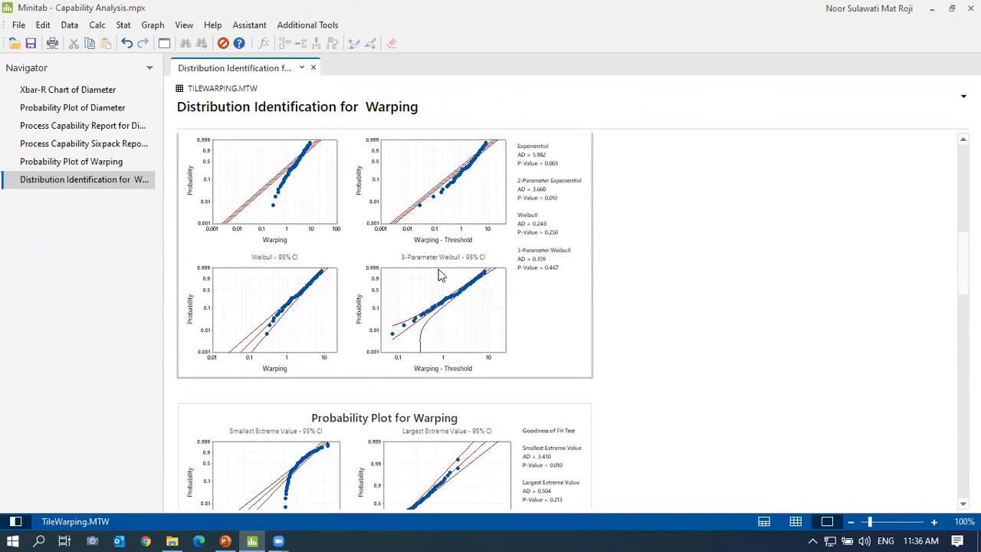
{"action": "scroll", "coordinate": [441, 276], "scroll_direction": "up", "scroll_amount": 2}
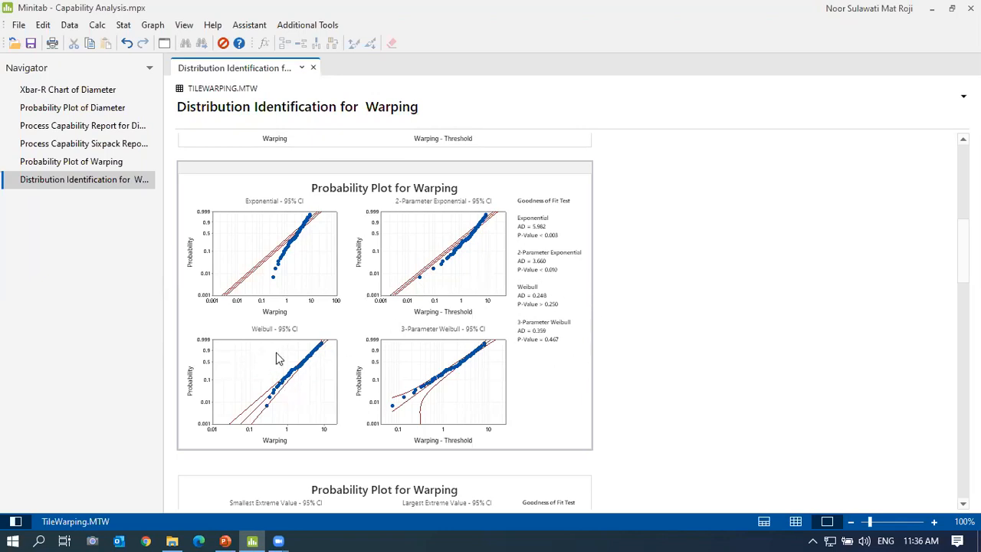
{"action": "left_click", "coordinate": [648, 75]}
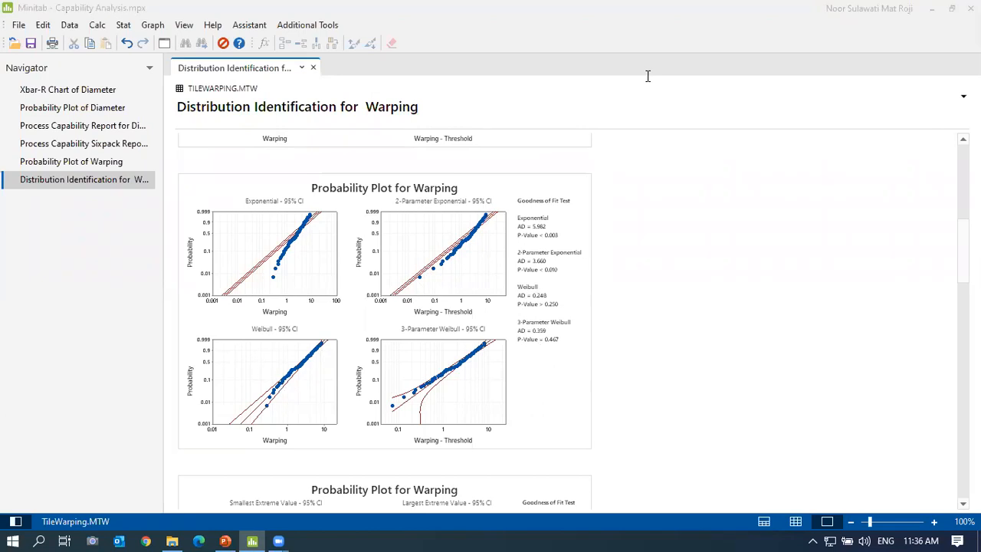
- Run a nonnormal Capability Analysis on the Warping column, fitting the Weibull distribution with an upper spec of 8
{"action": "left_click", "coordinate": [124, 26]}
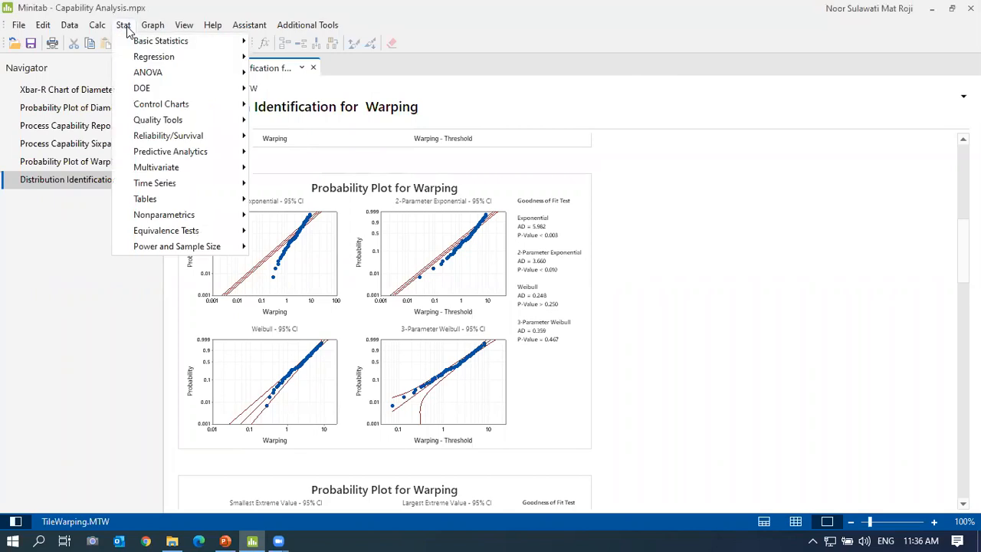
{"action": "mouse_move", "coordinate": [176, 121]}
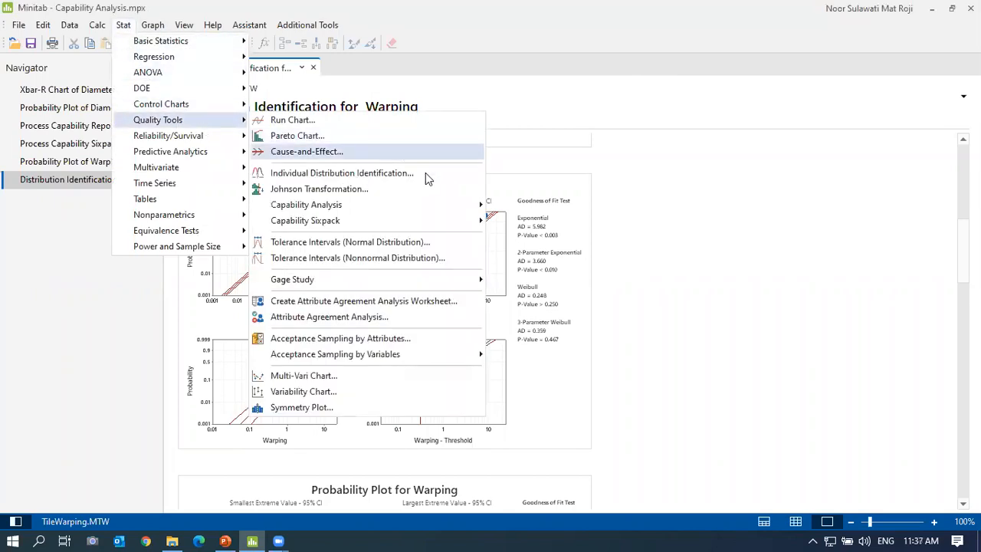
{"action": "mouse_move", "coordinate": [434, 204]}
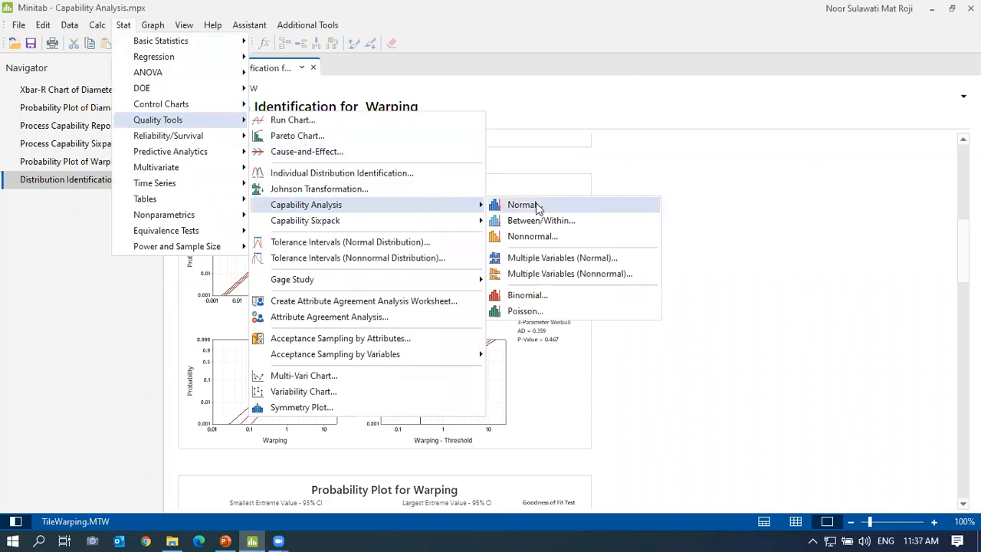
{"action": "left_click", "coordinate": [533, 238]}
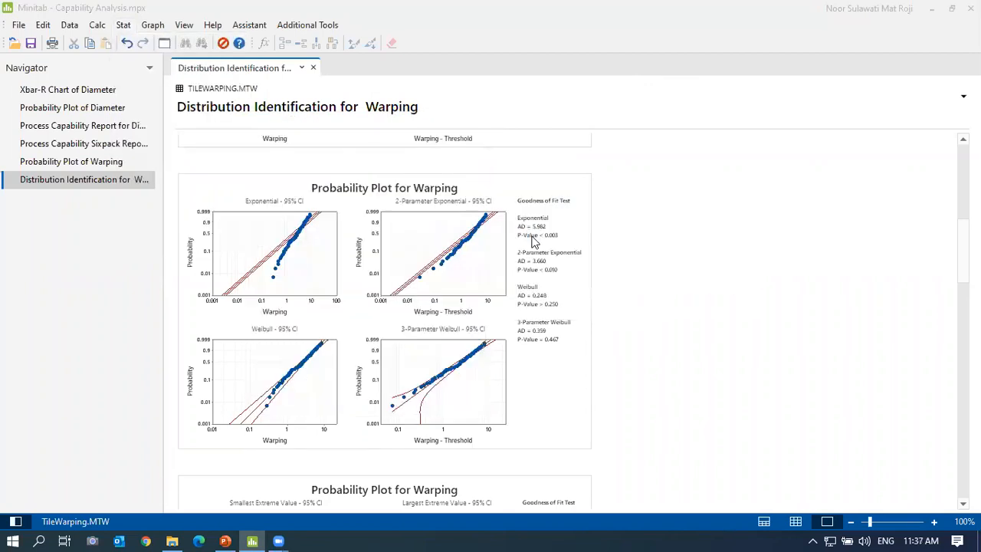
{"action": "double_click", "coordinate": [376, 183]}
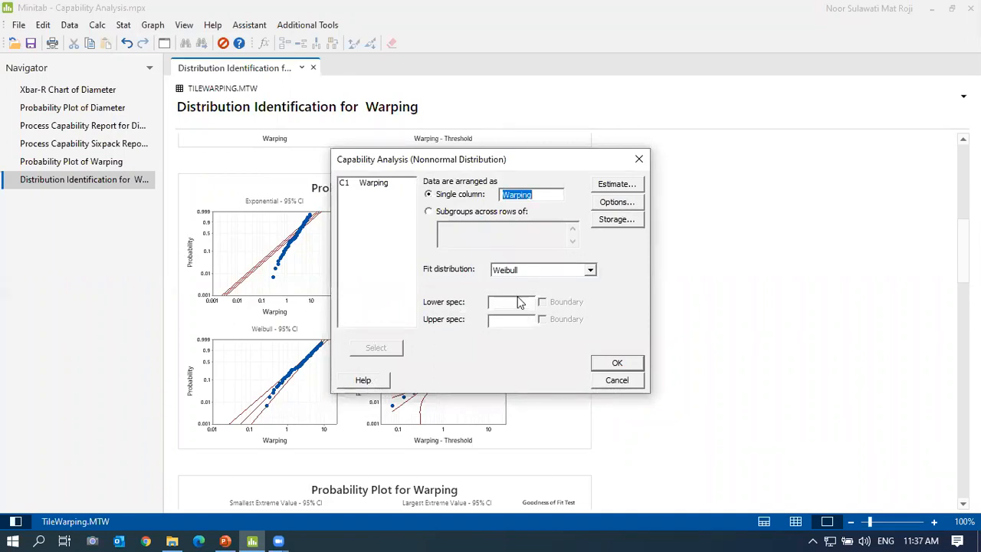
{"action": "left_click", "coordinate": [515, 319]}
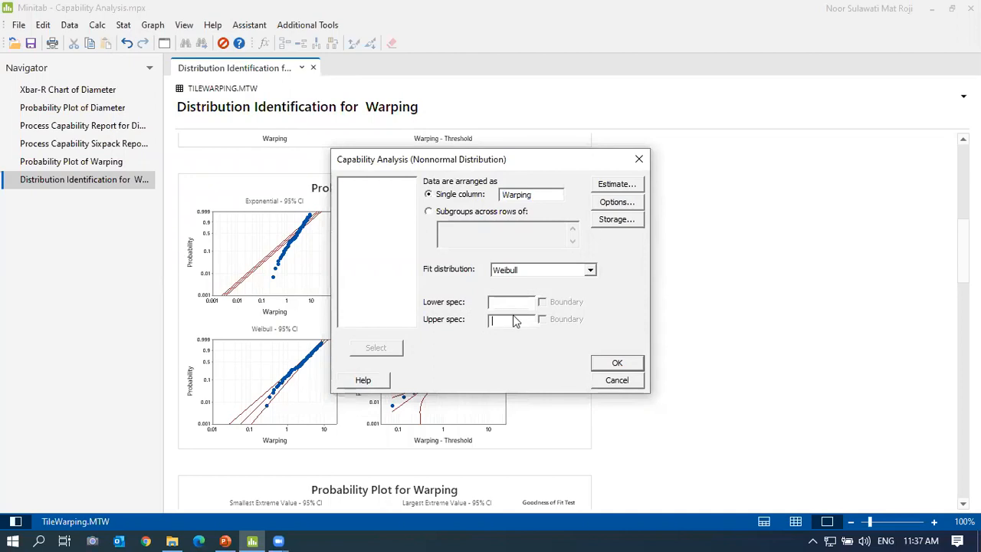
{"action": "type", "text": "8"}
{"action": "left_click", "coordinate": [621, 364]}
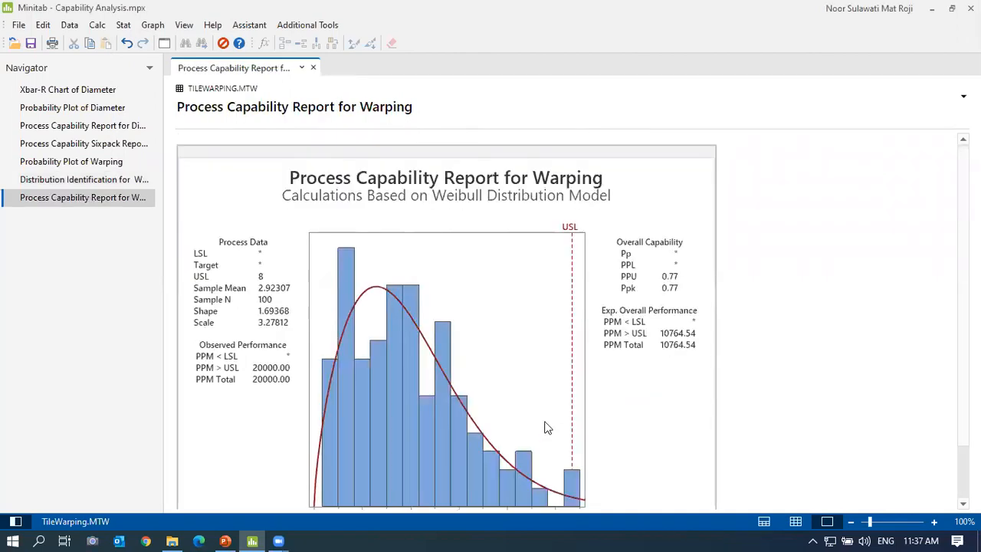
- Examine the Weibull capability report for Warping, including its histogram, Ppk and expected overall performance
{"action": "scroll", "coordinate": [624, 383], "scroll_direction": "down", "scroll_amount": 2}
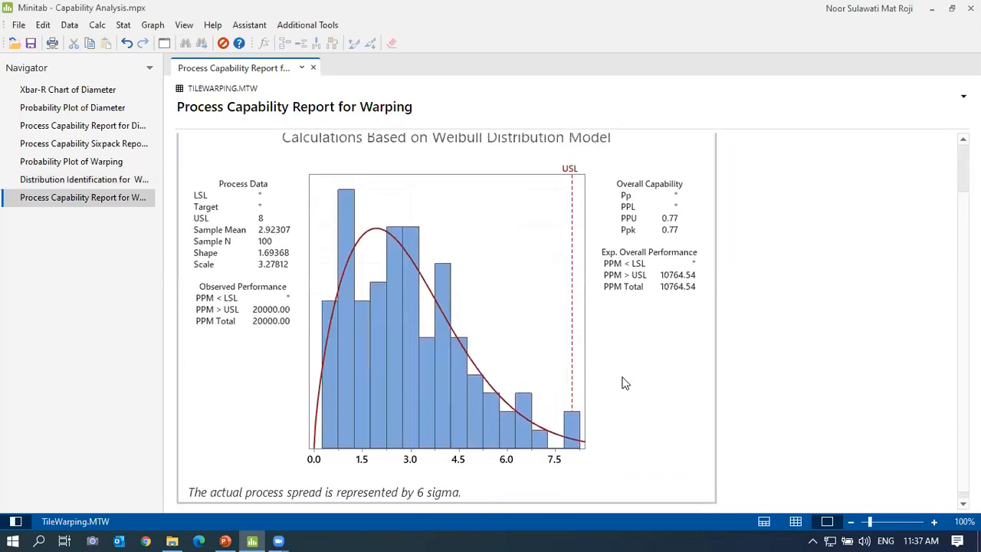
{"action": "scroll", "coordinate": [487, 311], "scroll_direction": "up", "scroll_amount": 2}
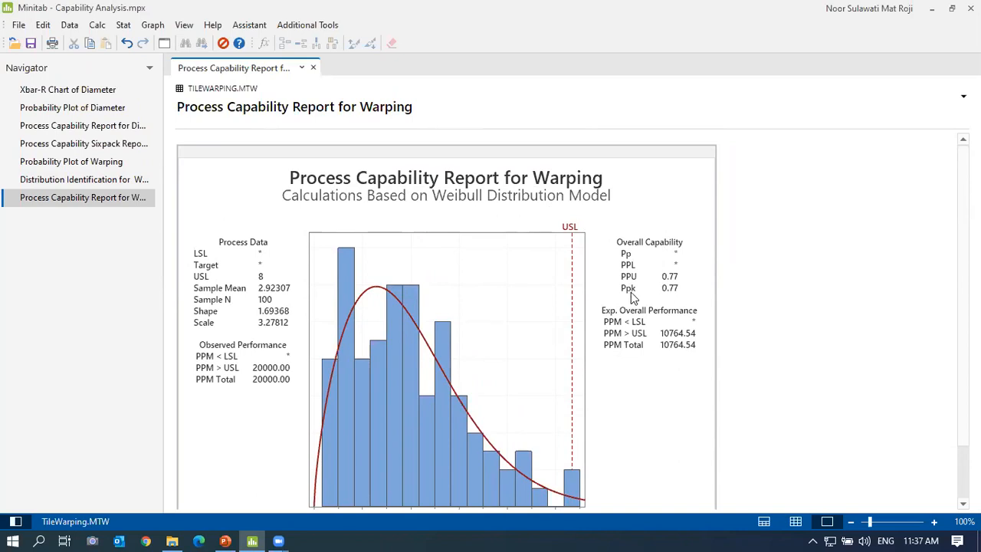
{"action": "scroll", "coordinate": [632, 294], "scroll_direction": "down", "scroll_amount": 2}
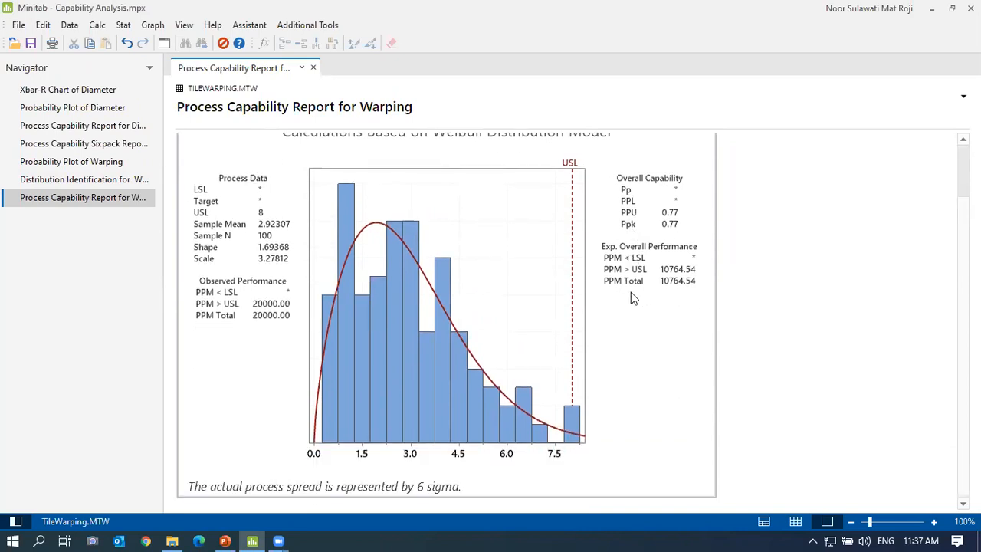
{"action": "scroll", "coordinate": [631, 292], "scroll_direction": "up", "scroll_amount": 2}
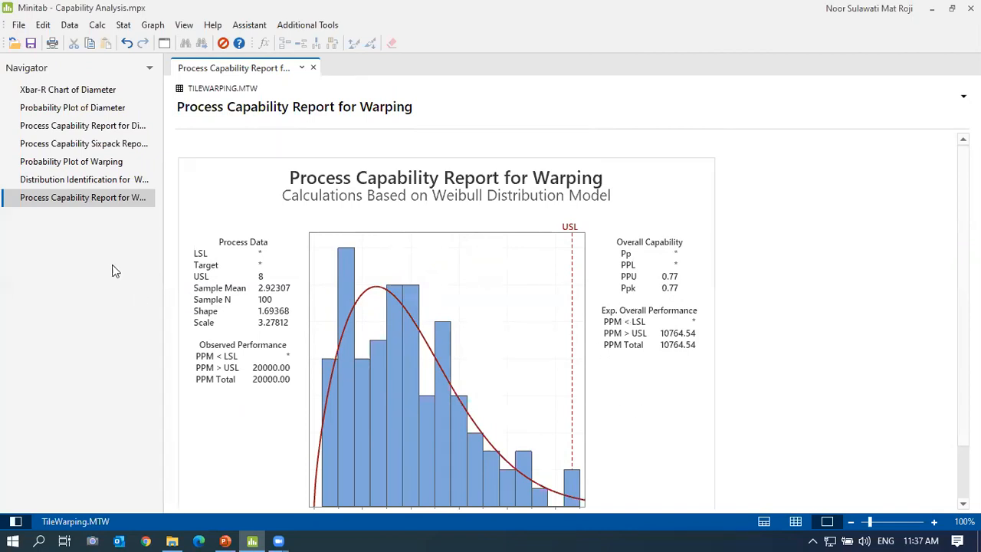
- Compare the Diameter capability report with the Warping report in split view, then close the Diameter report
{"action": "right_click", "coordinate": [66, 125]}
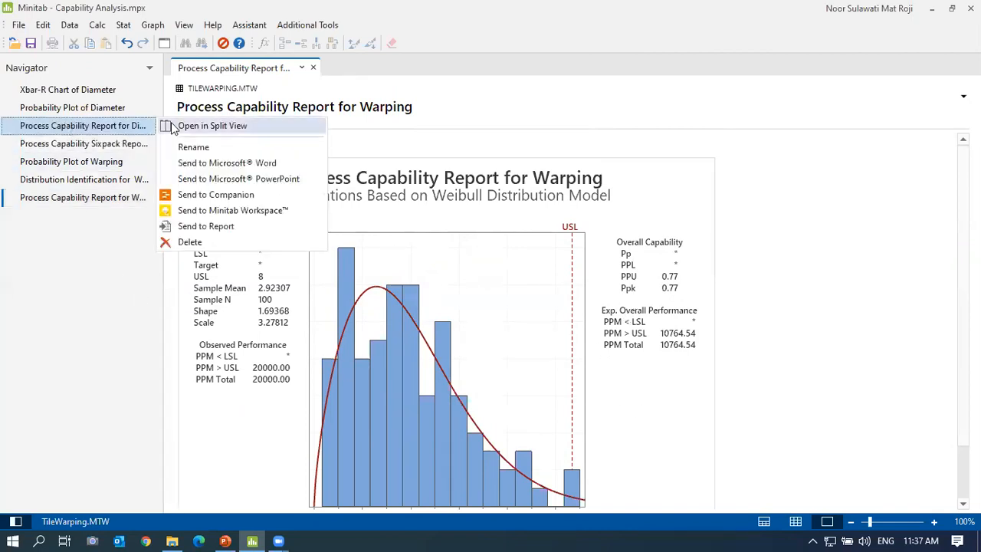
{"action": "left_click", "coordinate": [184, 127]}
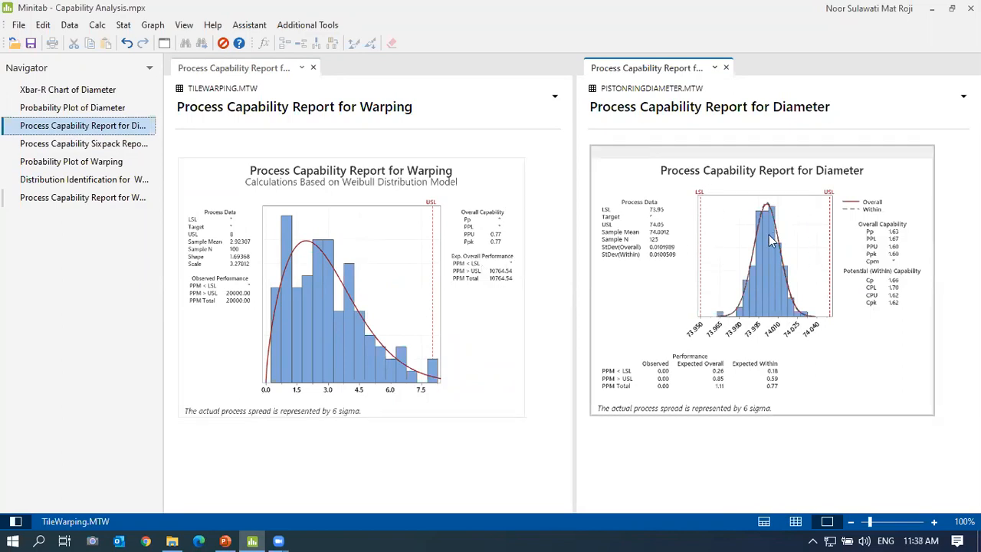
{"action": "mouse_move", "coordinate": [345, 284]}
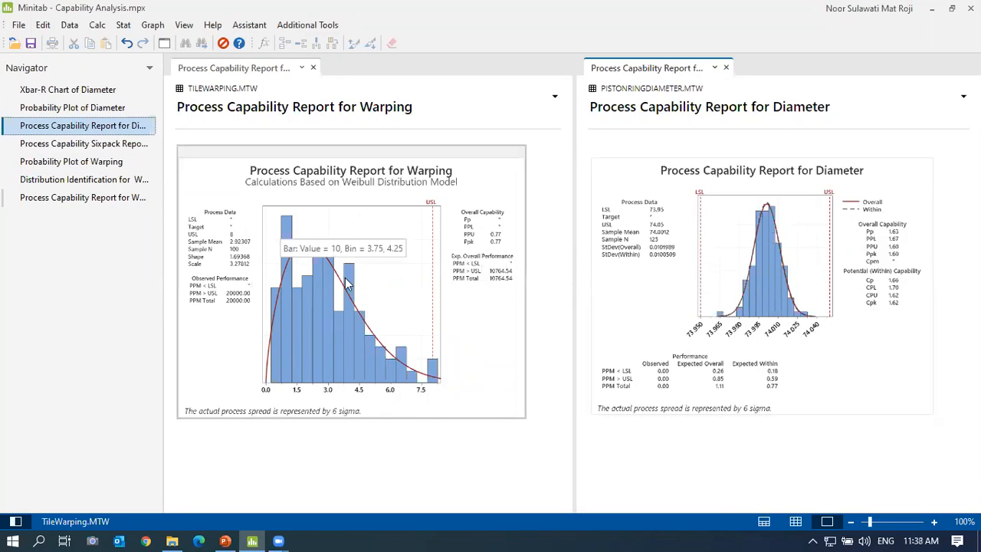
{"action": "left_click", "coordinate": [726, 67]}
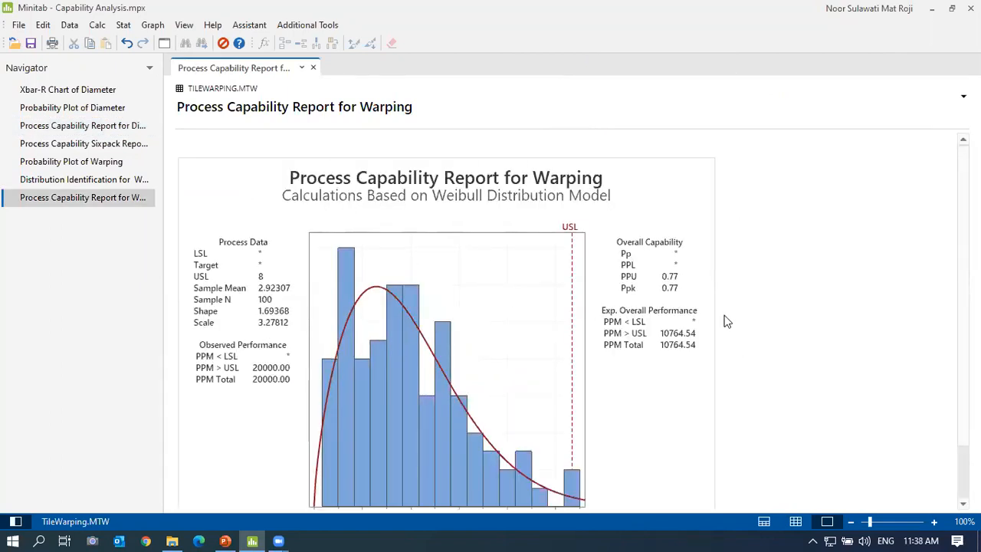
- Start a normal Capability Analysis with Warping as the single data column and a subgroup size of 10
{"action": "left_click", "coordinate": [127, 32]}
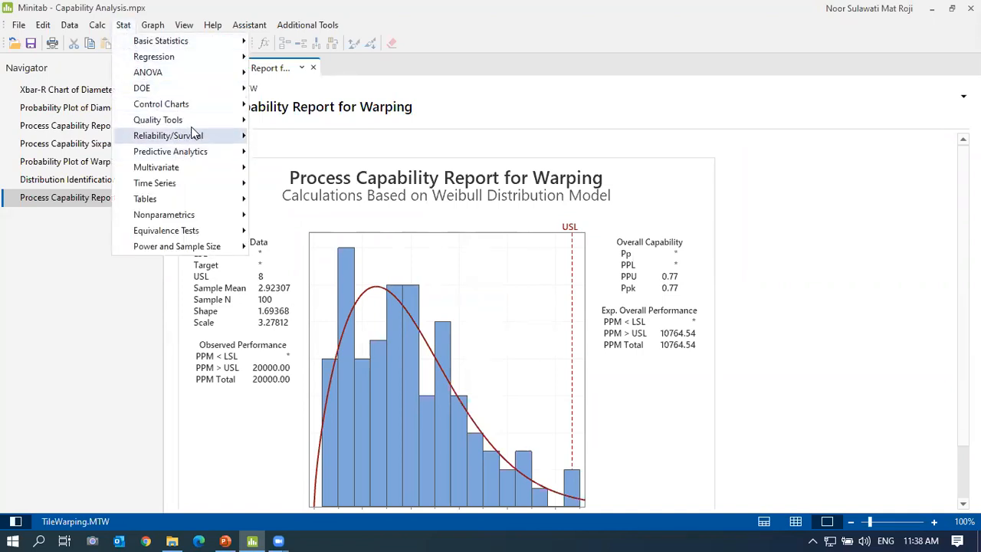
{"action": "mouse_move", "coordinate": [196, 120]}
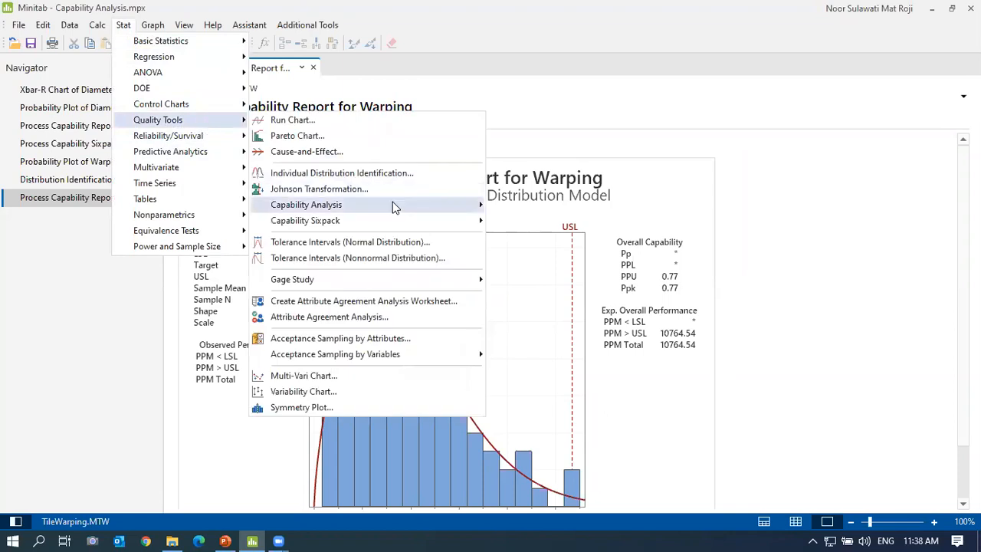
{"action": "mouse_move", "coordinate": [394, 204]}
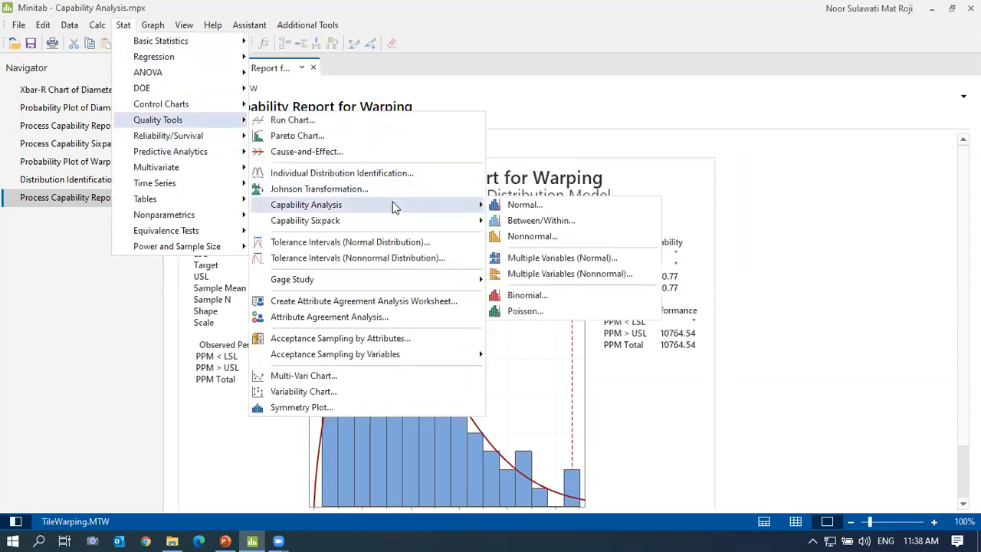
{"action": "left_click", "coordinate": [548, 205]}
{"action": "left_click", "coordinate": [536, 190]}
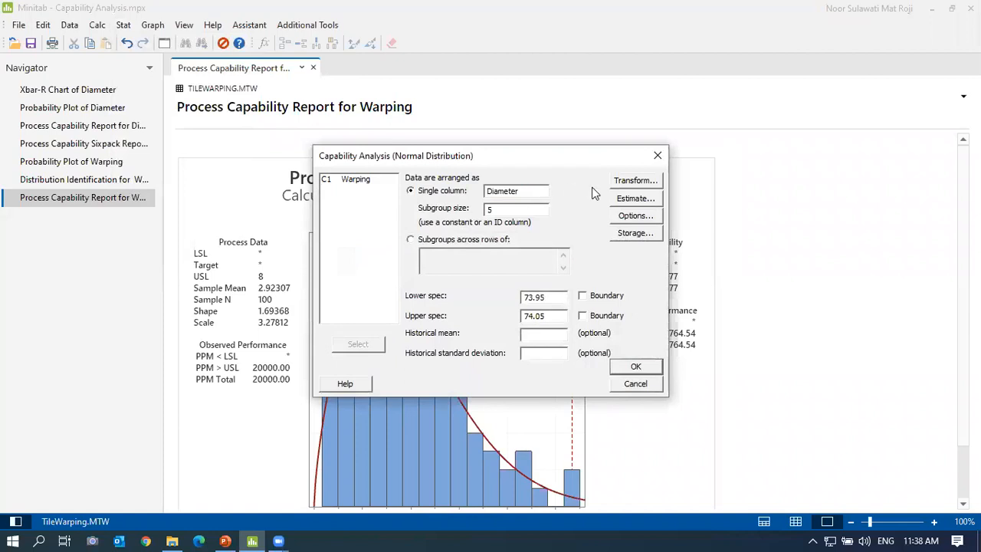
{"action": "left_click", "coordinate": [636, 186]}
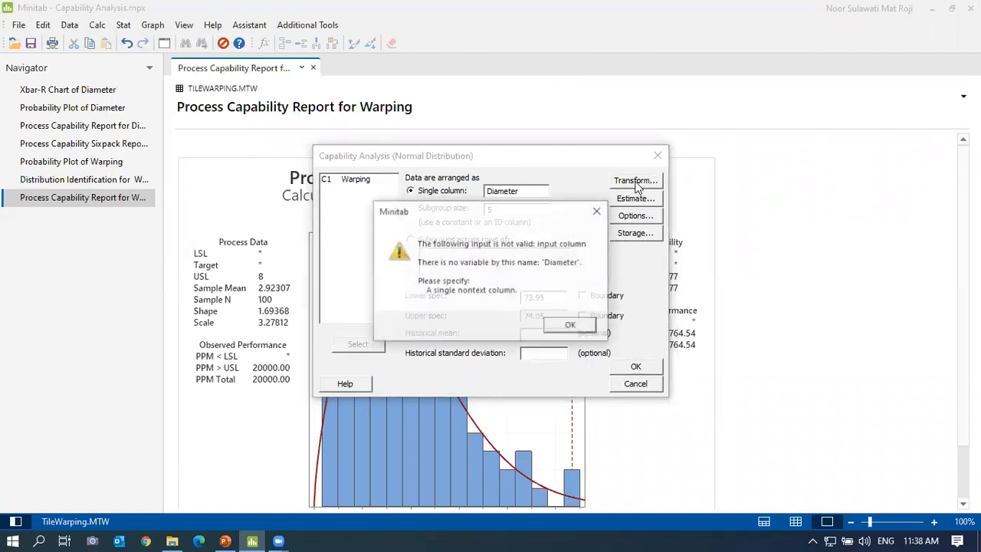
{"action": "left_click", "coordinate": [598, 215]}
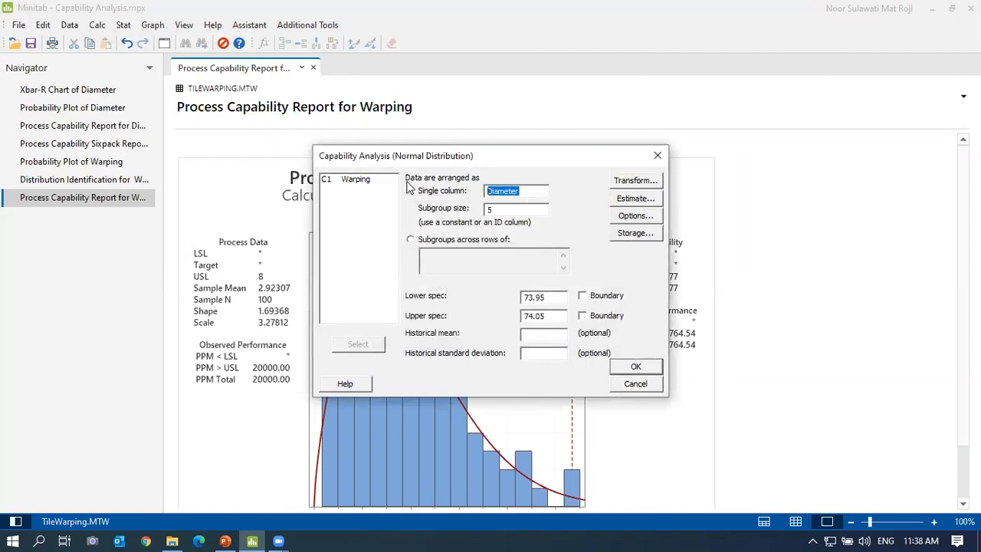
{"action": "double_click", "coordinate": [355, 179]}
{"action": "key", "text": "BackSpace"}
{"action": "type", "text": "10"}
- Clear the lower spec and set the upper spec to 8 for the normal Capability Analysis of Warping
{"action": "left_click_drag", "start_coordinate": [555, 297], "coordinate": [483, 290]}
{"action": "key", "text": "BackSpace"}
{"action": "left_click_drag", "start_coordinate": [558, 315], "coordinate": [501, 317]}
{"action": "key", "text": "BackSpace"}
{"action": "type", "text": "8"}
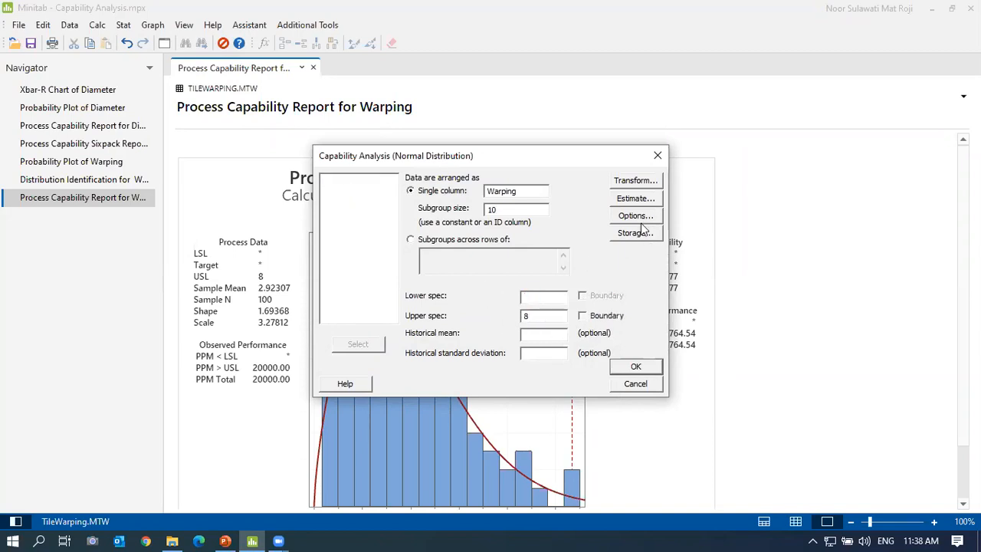
- Apply a Box-Cox power transformation with optimal λ, run the analysis and review the Warping capability report down to its performance table
{"action": "left_click", "coordinate": [630, 184]}
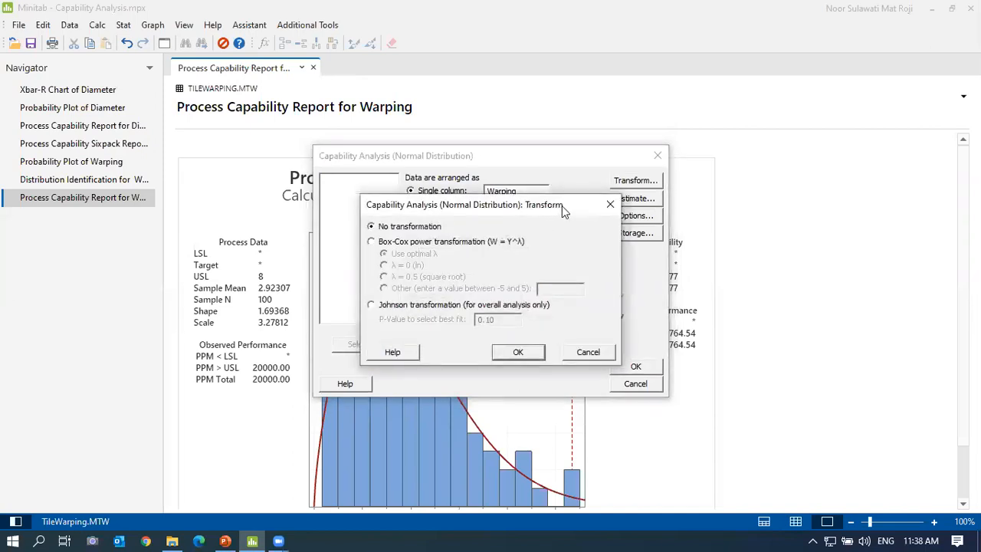
{"action": "left_click_drag", "start_coordinate": [566, 209], "coordinate": [563, 187]}
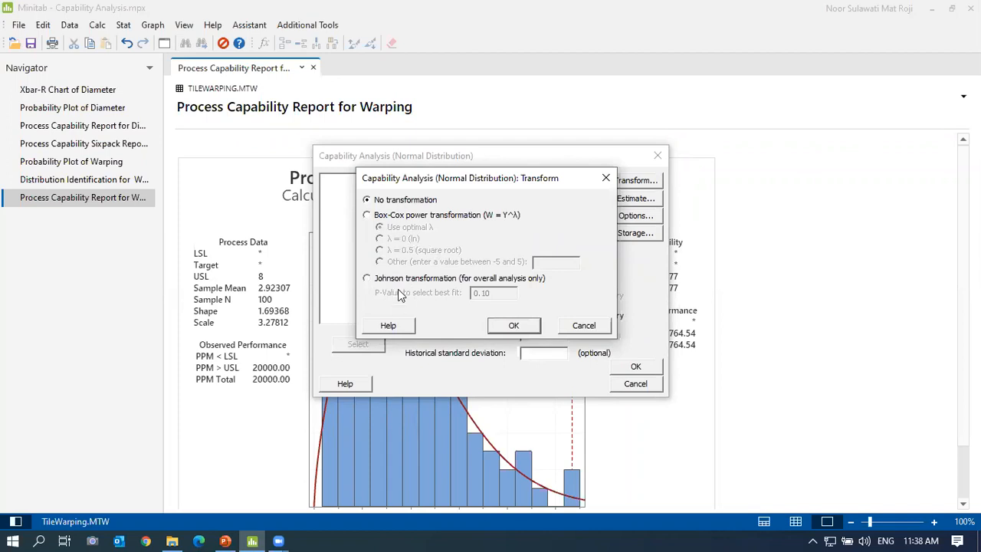
{"action": "left_click", "coordinate": [367, 216]}
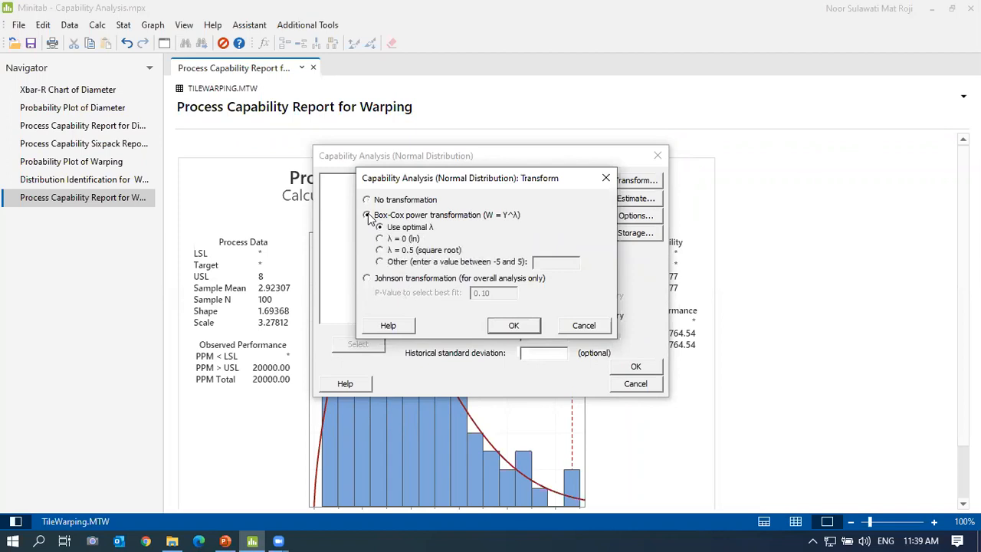
{"action": "left_click", "coordinate": [512, 326]}
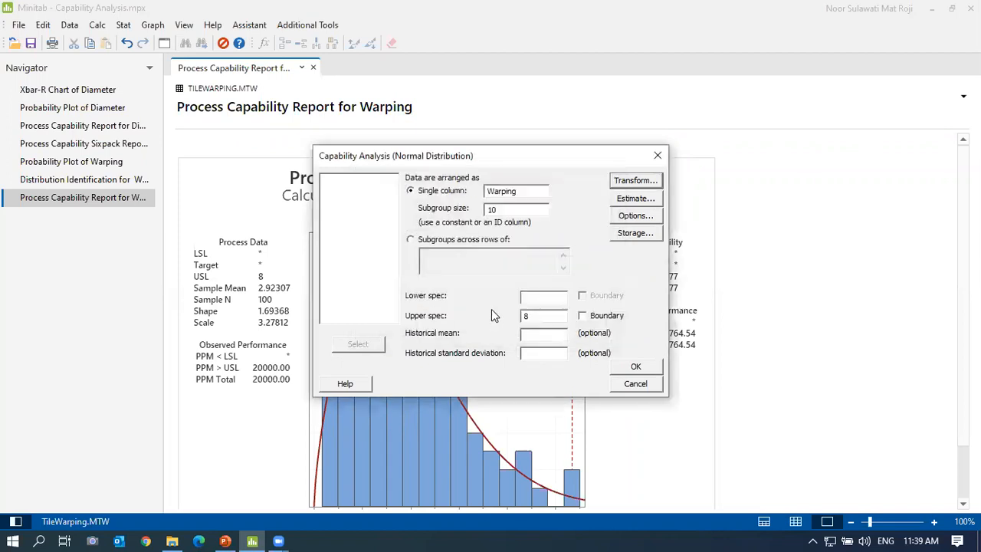
{"action": "left_click", "coordinate": [619, 371]}
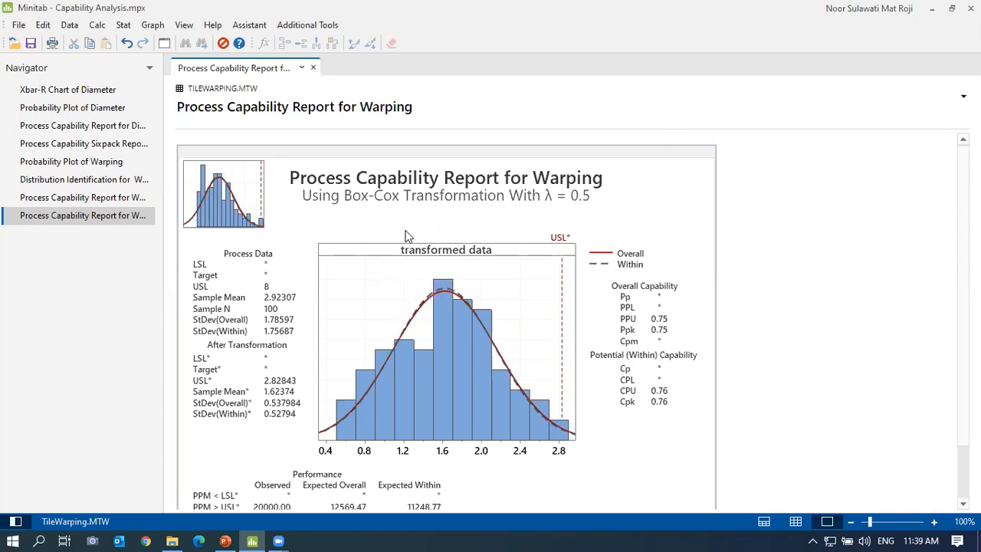
{"action": "scroll", "coordinate": [408, 236], "scroll_direction": "down", "scroll_amount": 2}
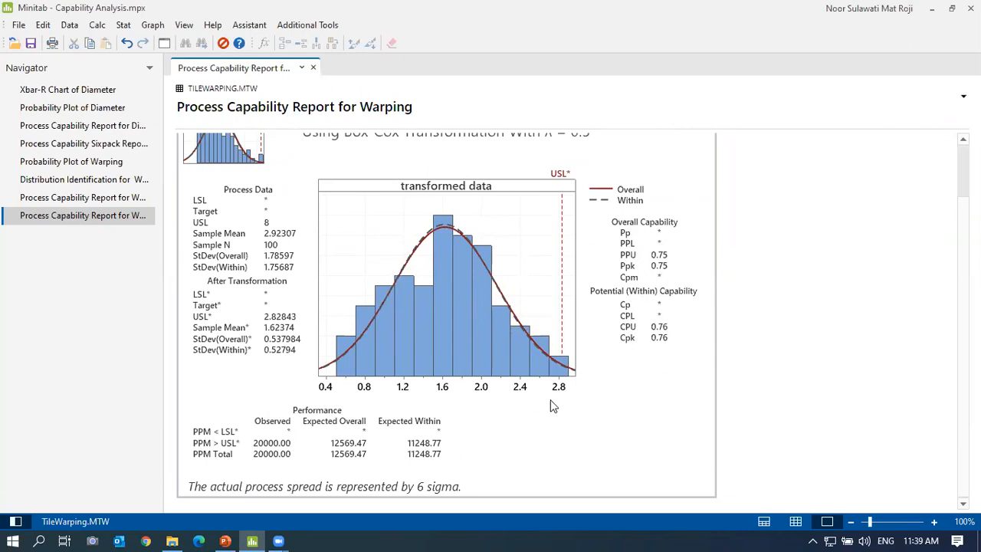
- Review the transformation options in the normal Capability Analysis of Warping and leave the analysis without running it
{"action": "left_click", "coordinate": [122, 26]}
{"action": "mouse_move", "coordinate": [173, 121]}
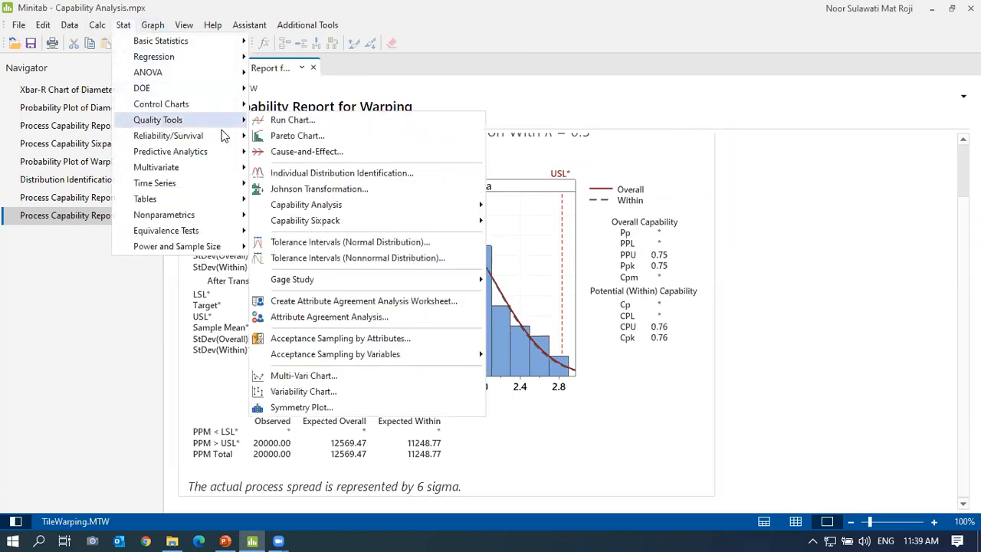
{"action": "mouse_move", "coordinate": [432, 207]}
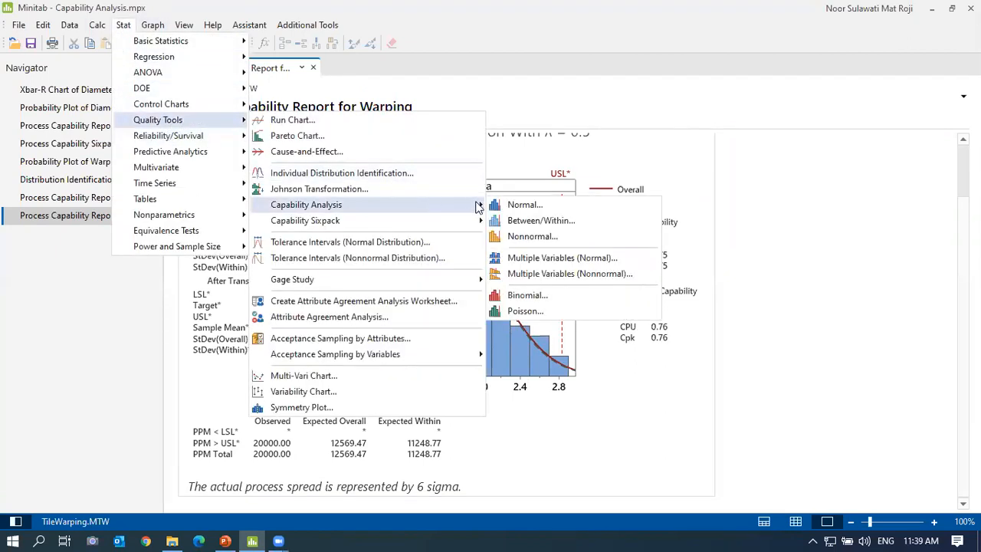
{"action": "left_click", "coordinate": [525, 206]}
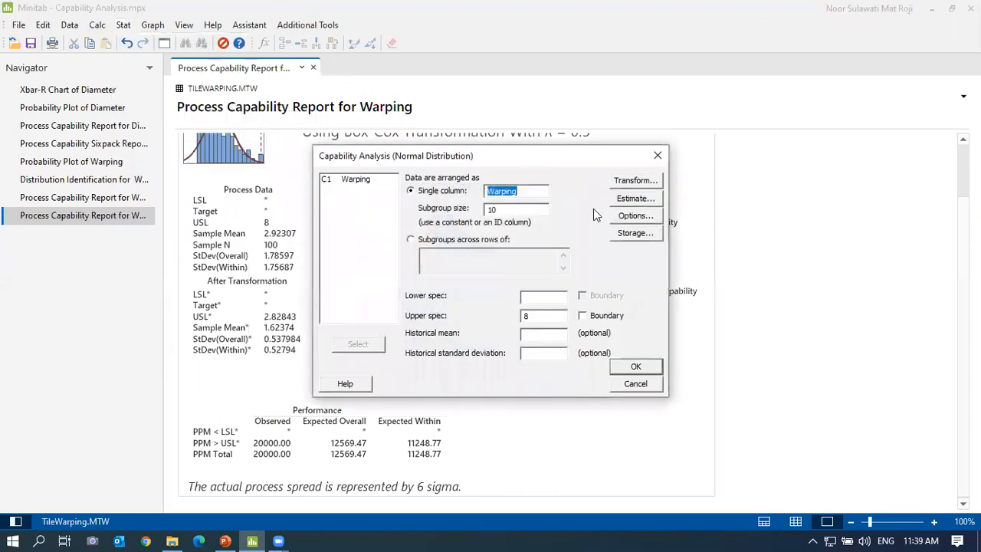
{"action": "left_click", "coordinate": [627, 181]}
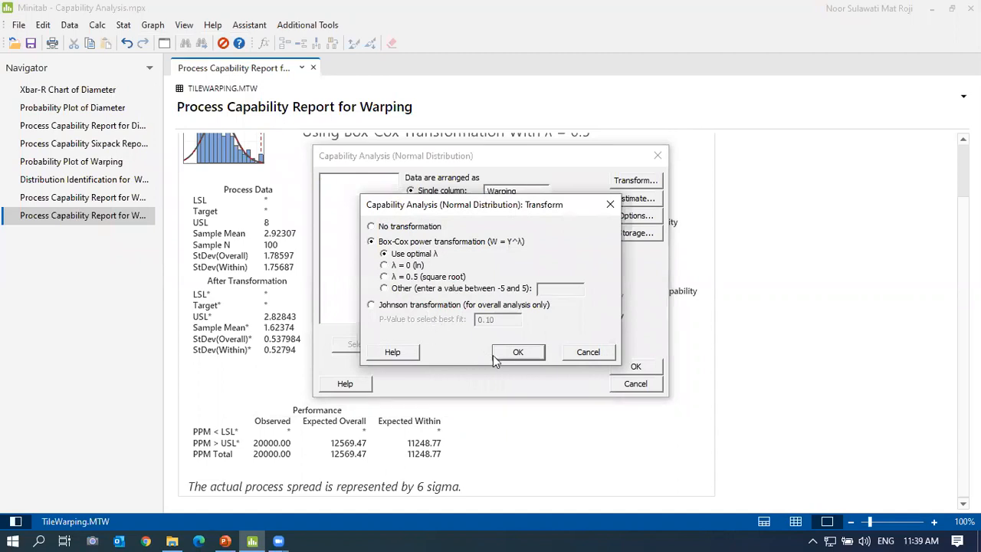
{"action": "left_click", "coordinate": [575, 358]}
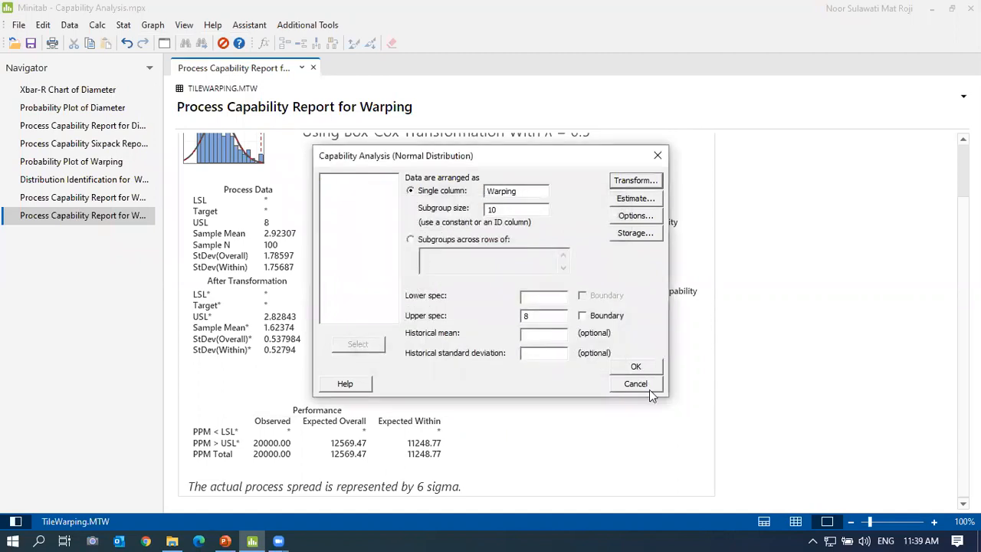
{"action": "left_click", "coordinate": [641, 366]}
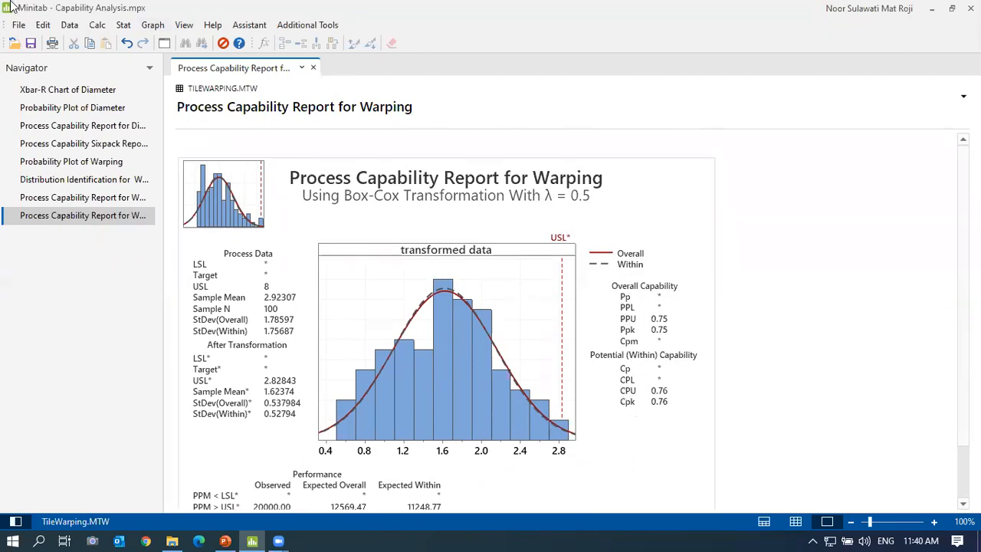
- Run a nonnormal Capability Analysis of Warping with a Weibull fit and an upper spec of 8
{"action": "left_click", "coordinate": [124, 25]}
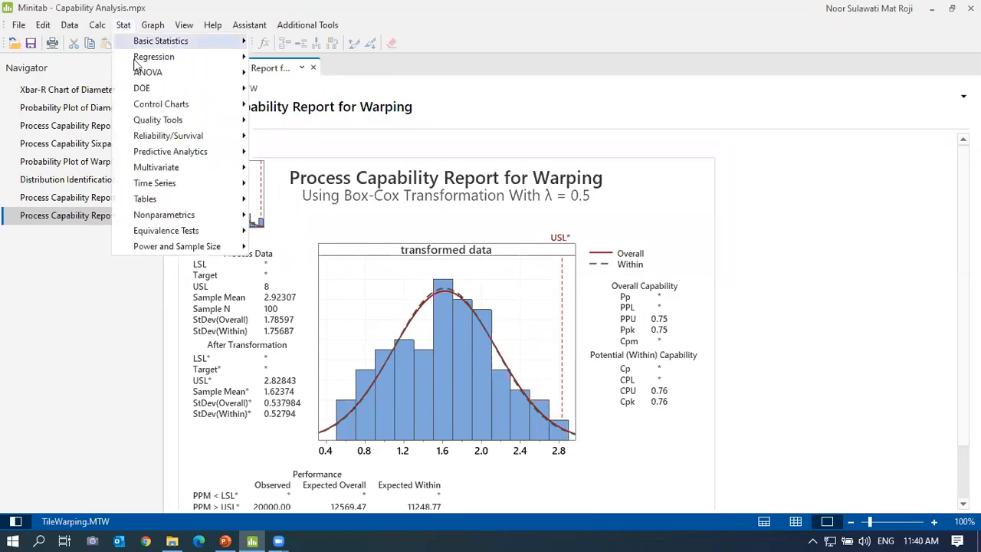
{"action": "mouse_move", "coordinate": [202, 125]}
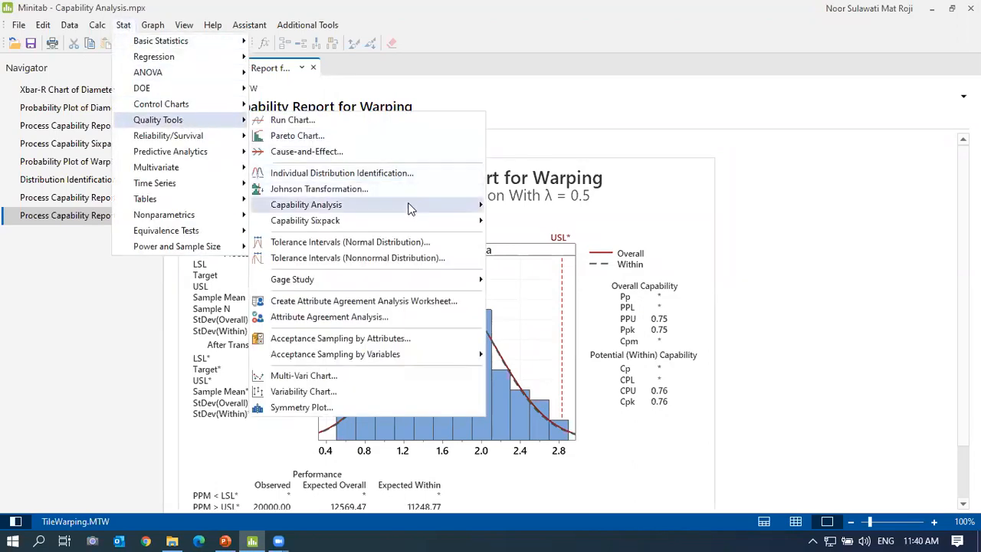
{"action": "mouse_move", "coordinate": [409, 204]}
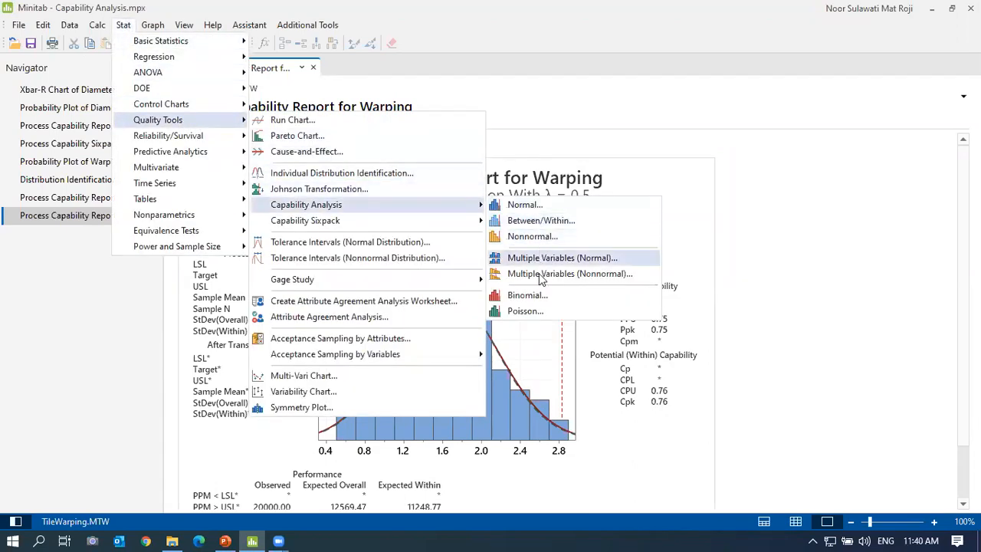
{"action": "left_click", "coordinate": [552, 238]}
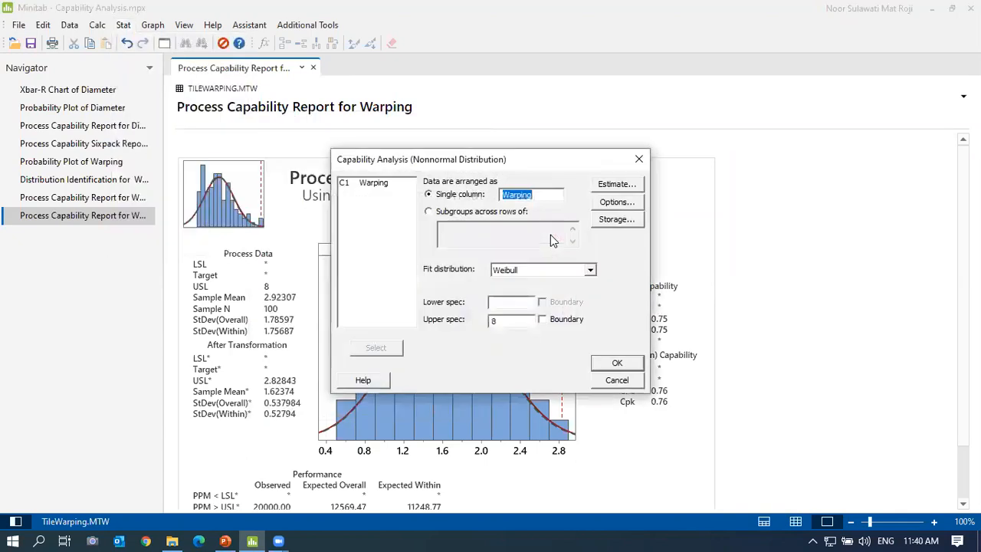
{"action": "left_click", "coordinate": [590, 272]}
{"action": "left_click_drag", "start_coordinate": [591, 330], "coordinate": [588, 285]}
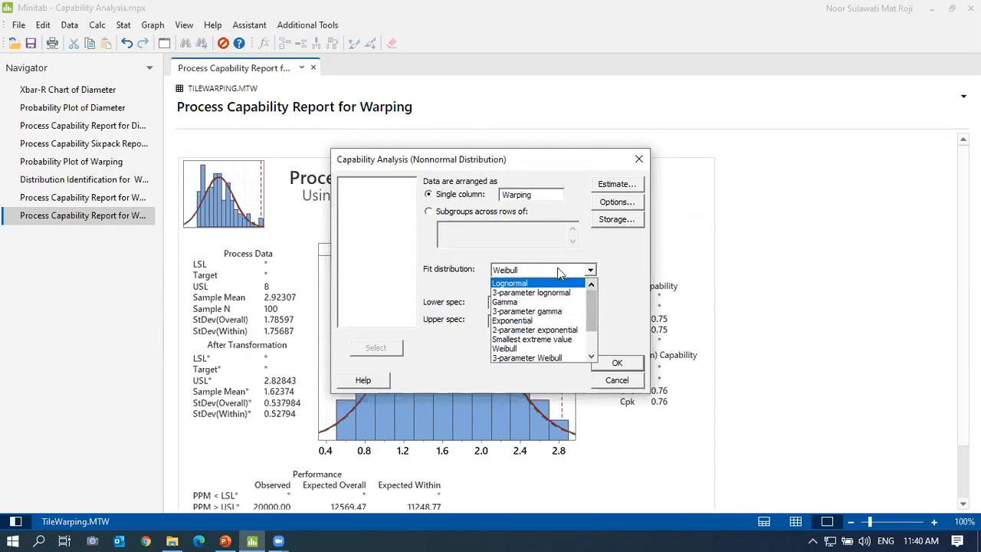
{"action": "left_click", "coordinate": [625, 265]}
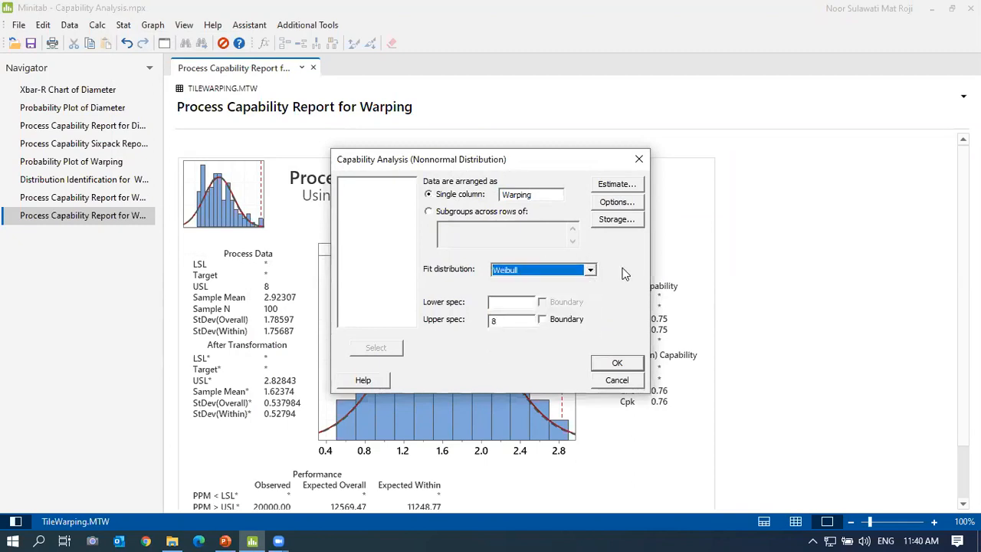
{"action": "left_click", "coordinate": [614, 363]}
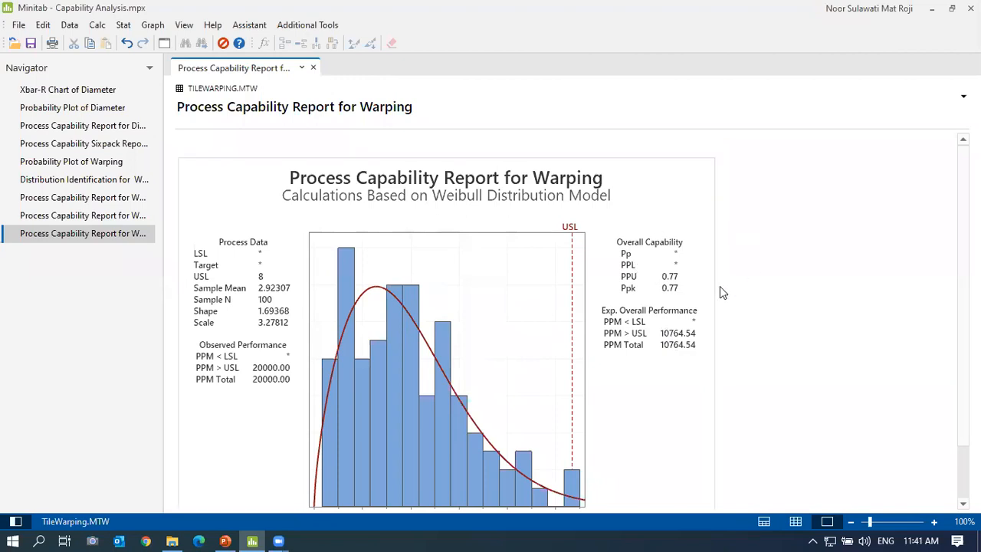
{"action": "left_click", "coordinate": [124, 26]}
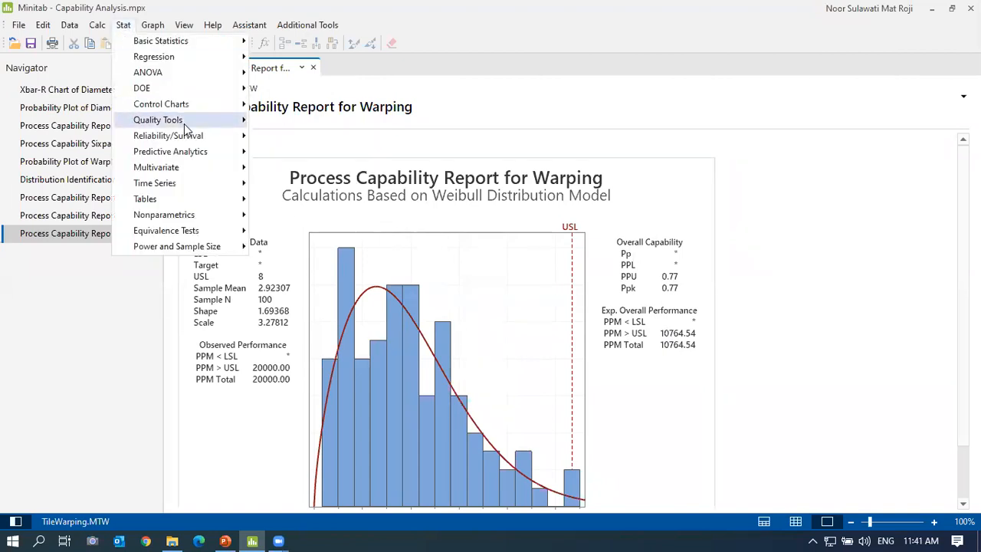
{"action": "mouse_move", "coordinate": [184, 122]}
{"action": "mouse_move", "coordinate": [460, 207]}
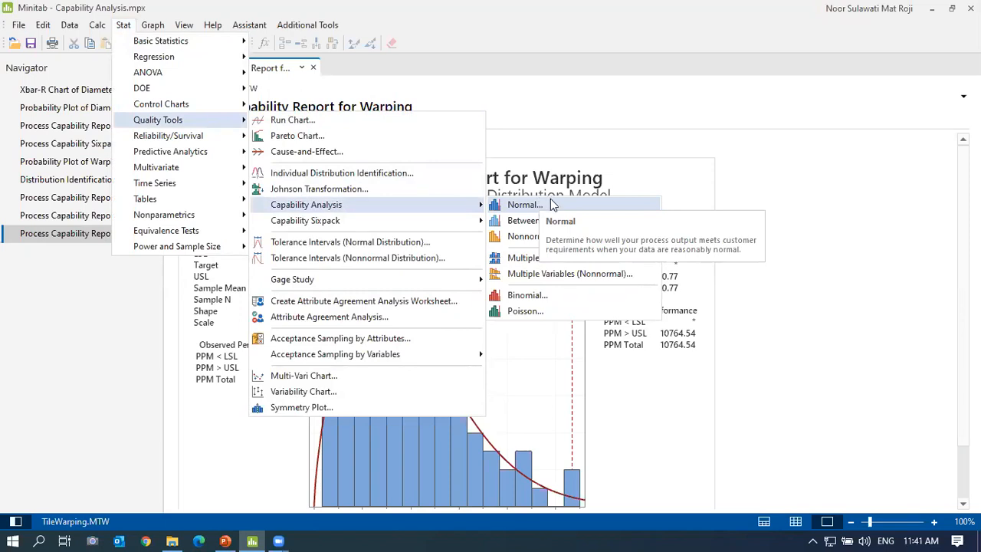
{"action": "left_click", "coordinate": [507, 206]}
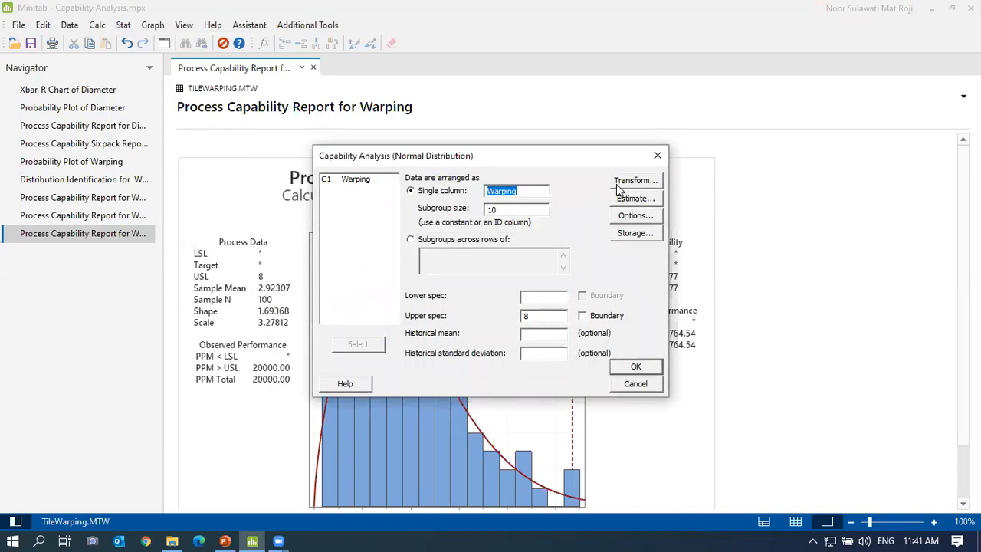
{"action": "left_click", "coordinate": [656, 157]}
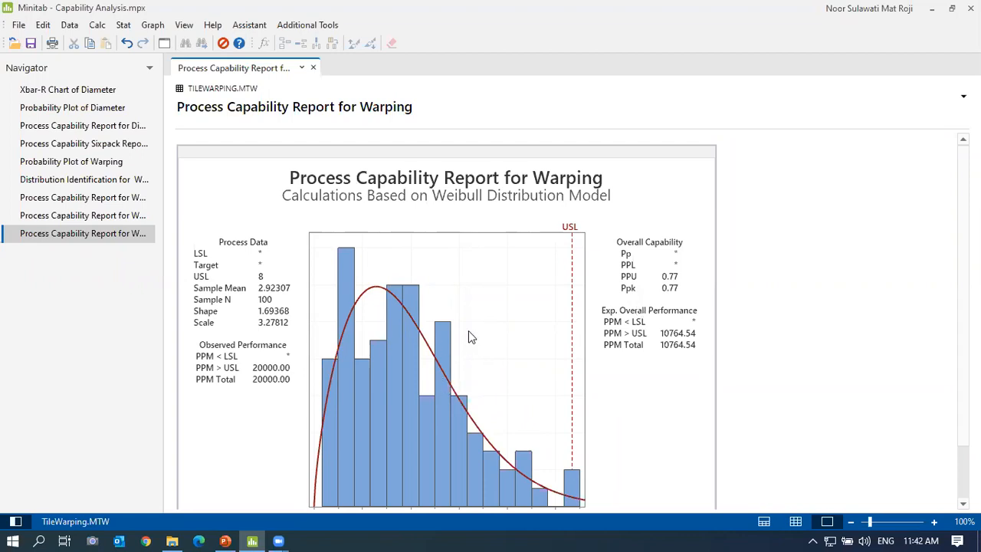
- Review the rest of the Weibull report, then switch to PowerPoint and present the Assistant Menu slide before ending the show
{"action": "scroll", "coordinate": [469, 330], "scroll_direction": "down", "scroll_amount": 2}
{"action": "mouse_move", "coordinate": [440, 303]}
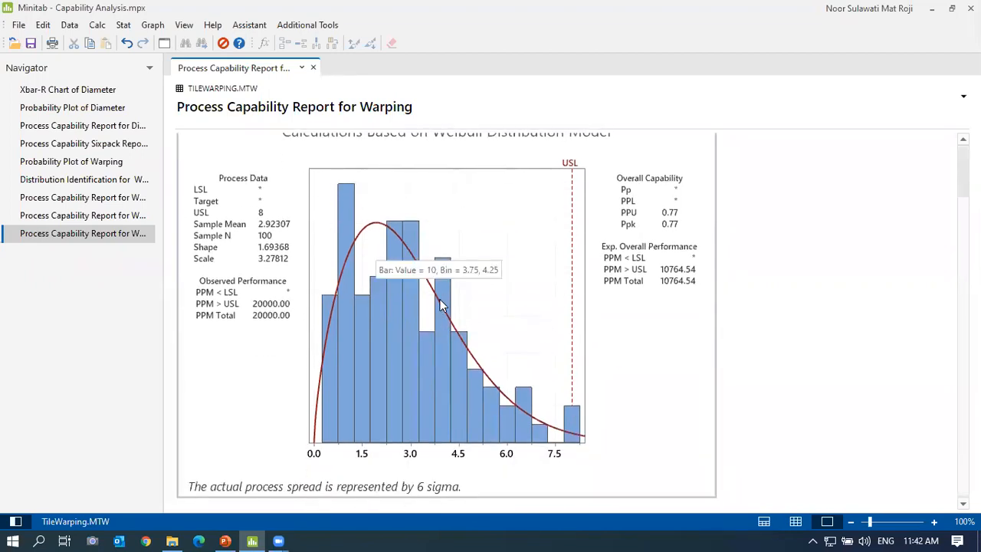
{"action": "left_click", "coordinate": [224, 541]}
{"action": "scroll", "coordinate": [191, 257], "scroll_direction": "down", "scroll_amount": 3}
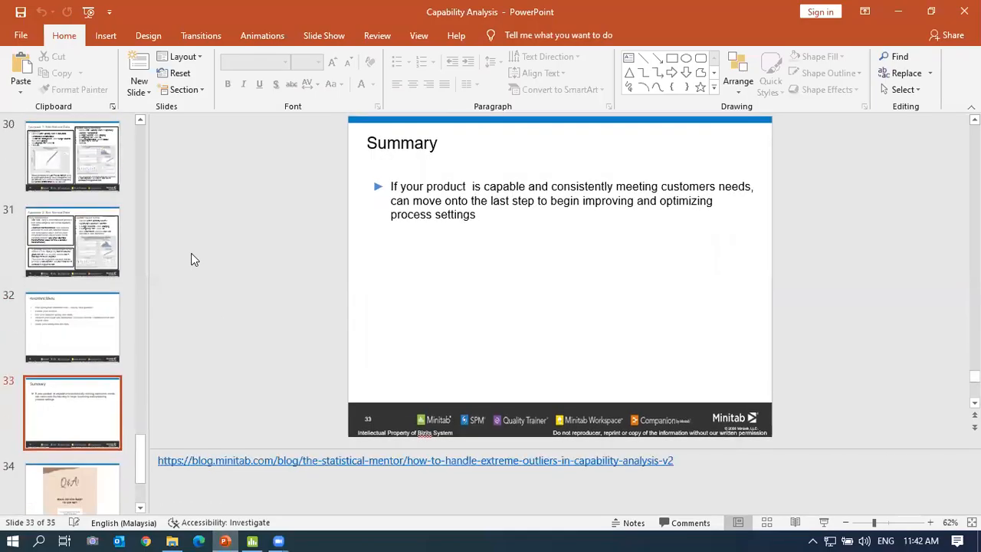
{"action": "scroll", "coordinate": [191, 257], "scroll_direction": "up", "scroll_amount": 1}
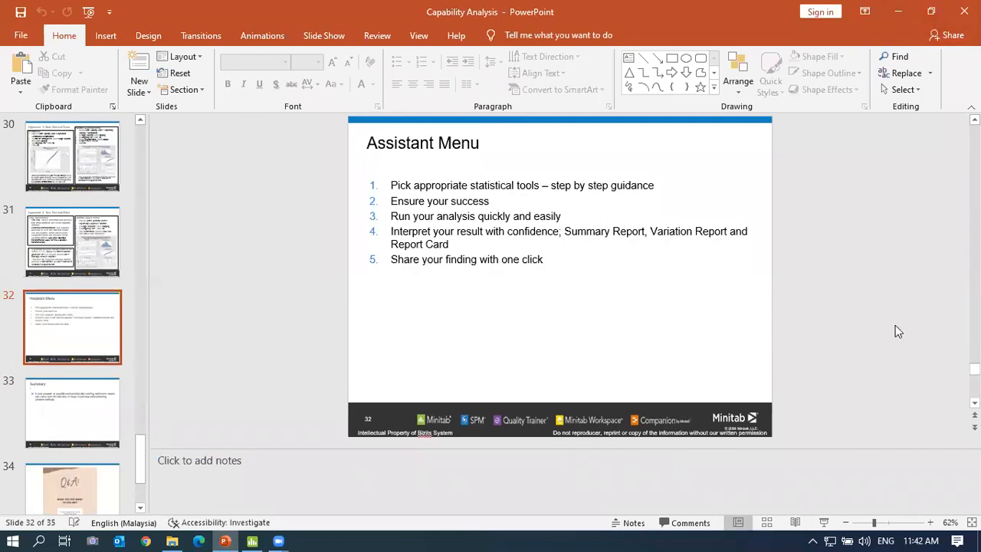
{"action": "left_click", "coordinate": [824, 522]}
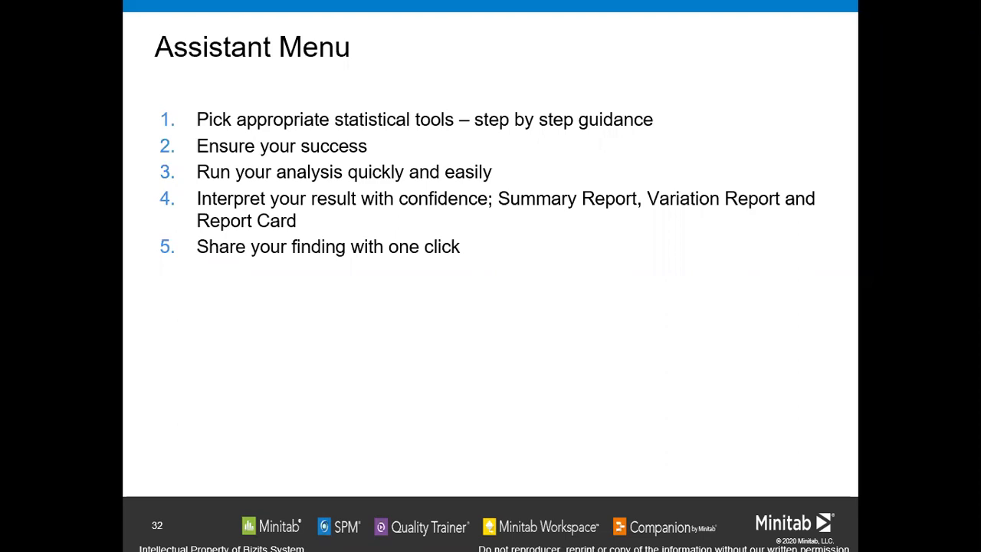
{"action": "right_click", "coordinate": [481, 309]}
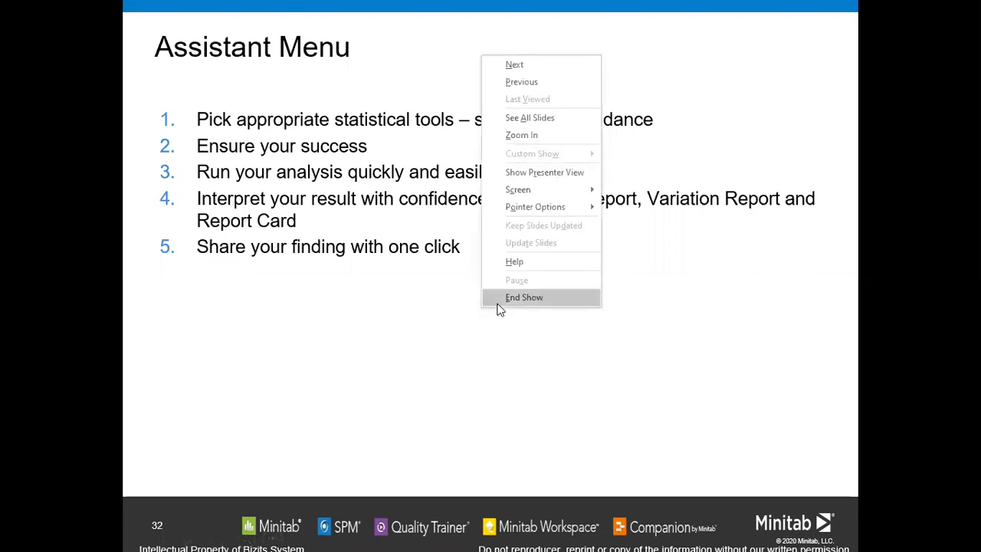
{"action": "left_click", "coordinate": [518, 298]}
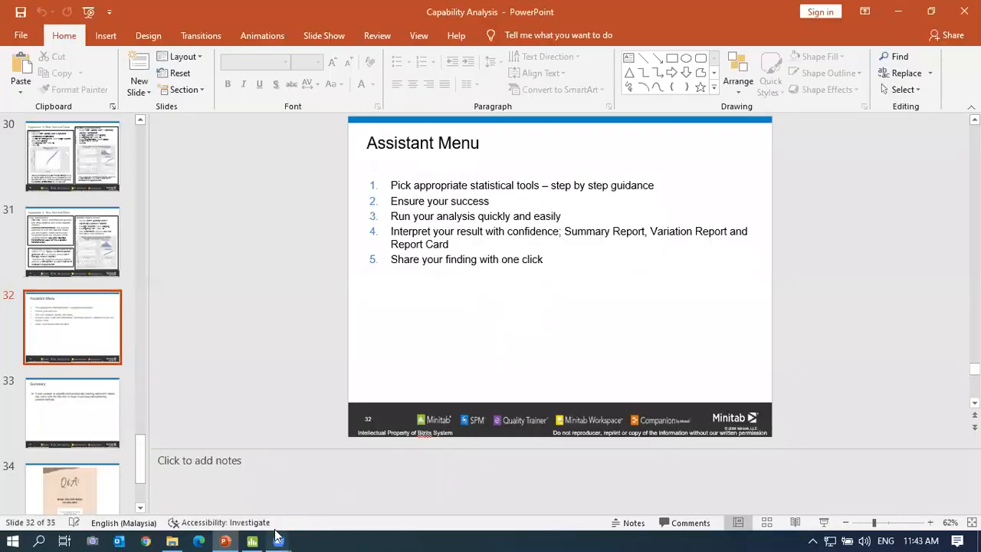
- Switch back to Minitab and display the PistonRingDiameter.MTW worksheet in split view below the report
{"action": "left_click", "coordinate": [253, 540]}
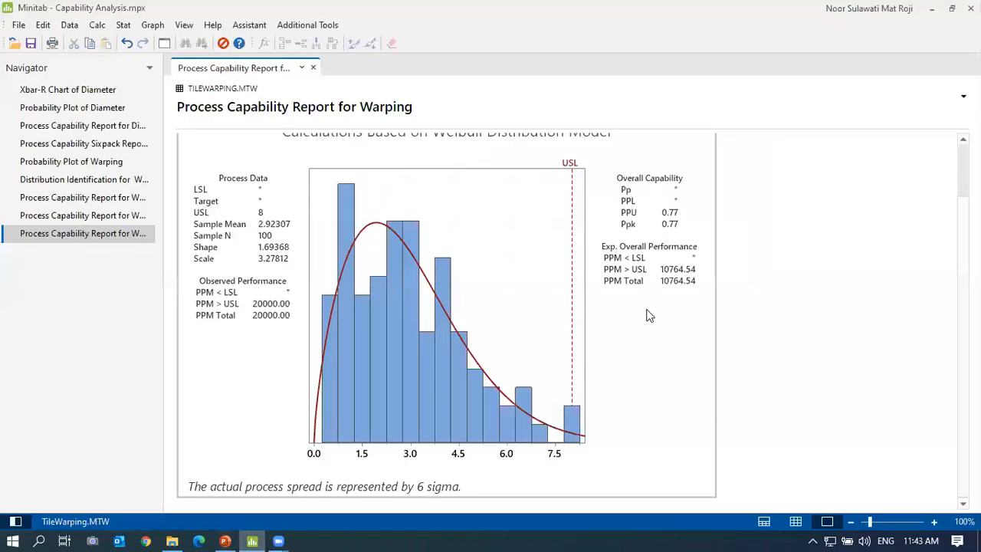
{"action": "left_click", "coordinate": [764, 522]}
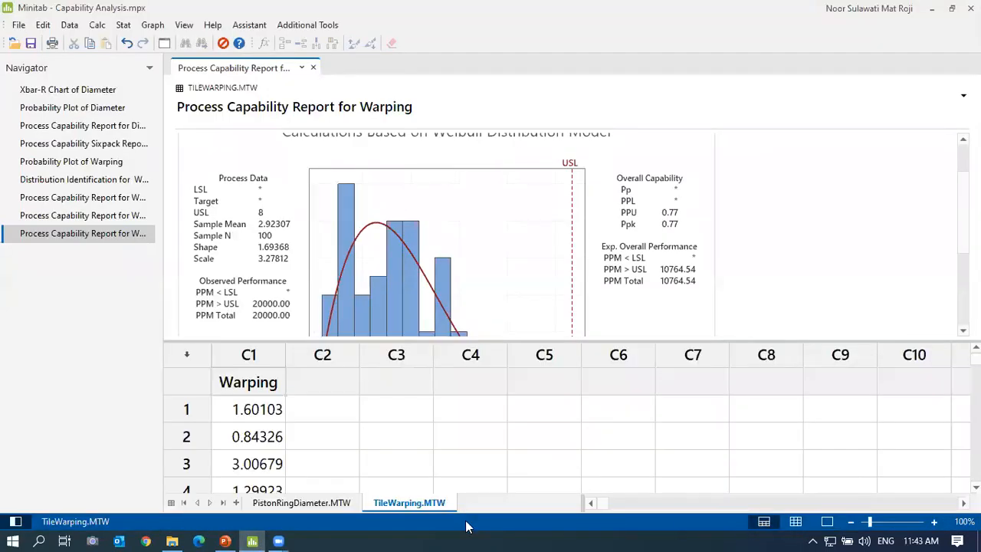
{"action": "left_click", "coordinate": [302, 503]}
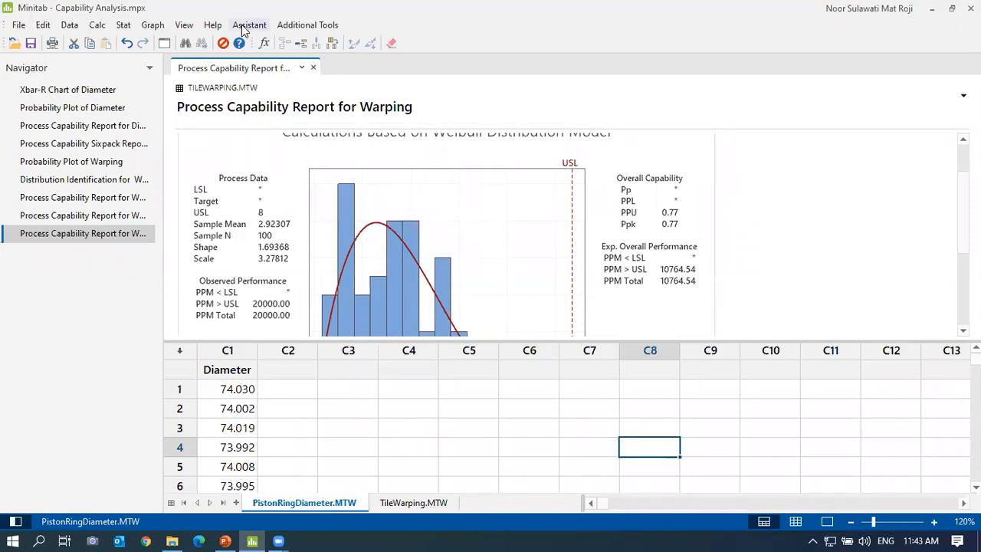
- Open the Assistant's Capability Analysis chooser and read the explanation of continuous versus attribute data
{"action": "left_click", "coordinate": [124, 28]}
{"action": "left_click", "coordinate": [253, 29]}
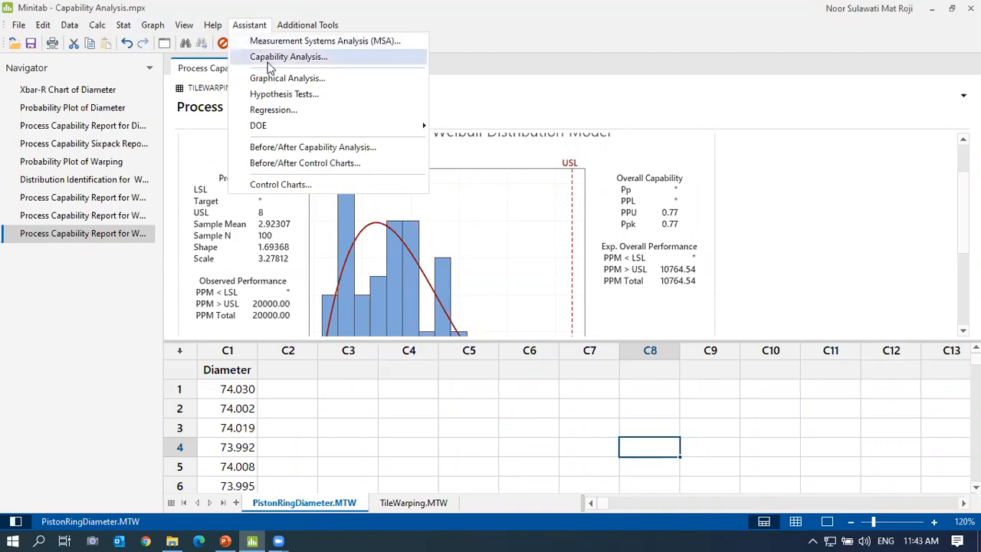
{"action": "left_click", "coordinate": [267, 58]}
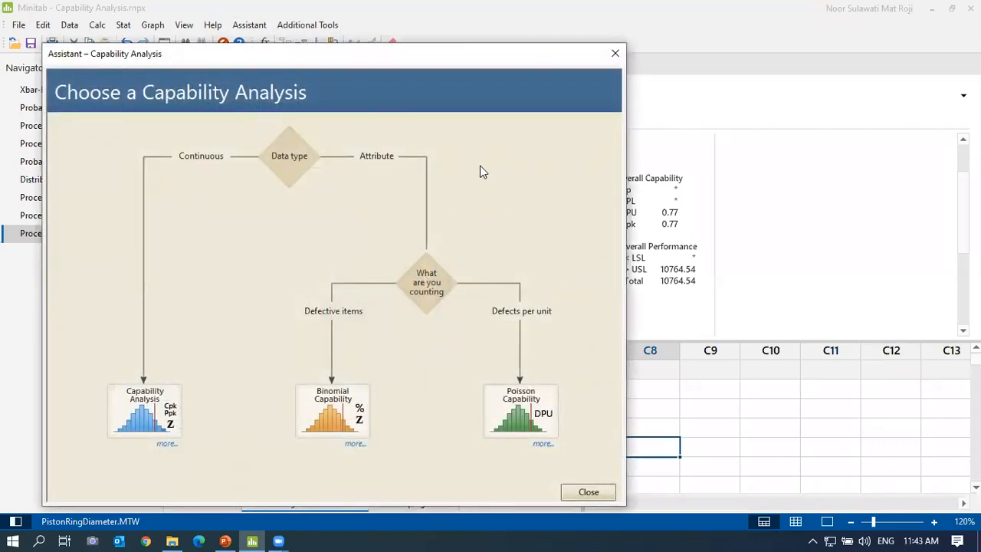
{"action": "left_click", "coordinate": [296, 167]}
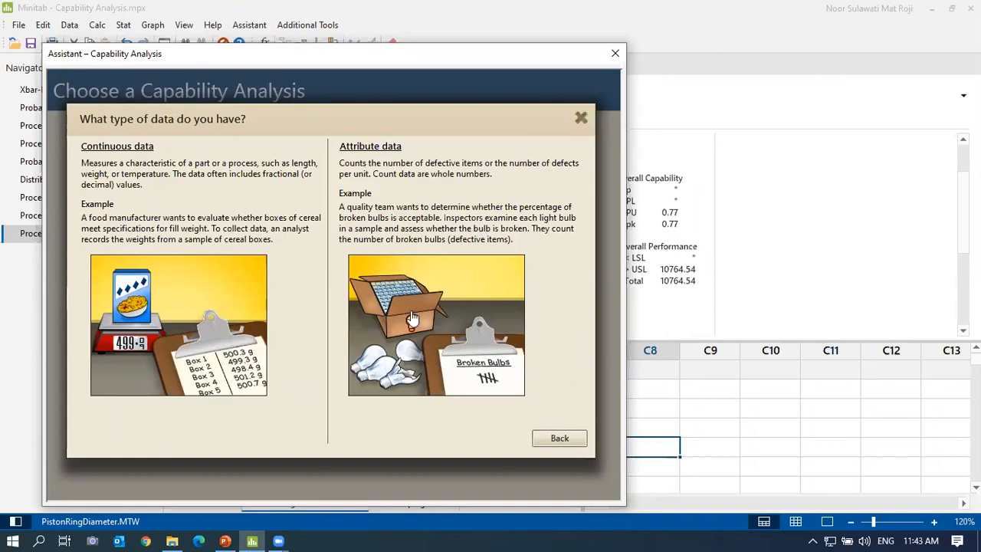
{"action": "left_click", "coordinate": [581, 116]}
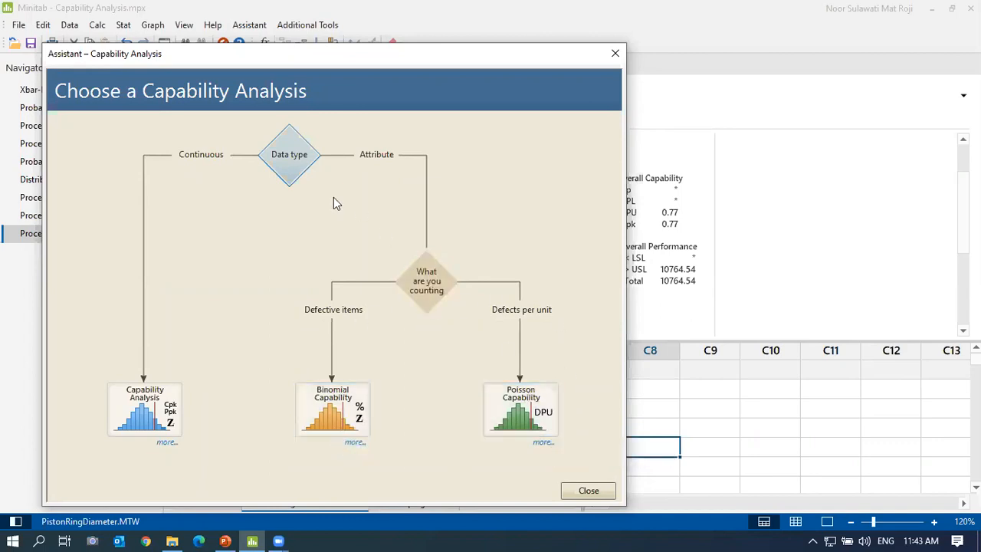
- Start the Assistant's Capability Analysis for continuous data with Diameter as the column and a constant subgroup size of 5
{"action": "left_click", "coordinate": [144, 417]}
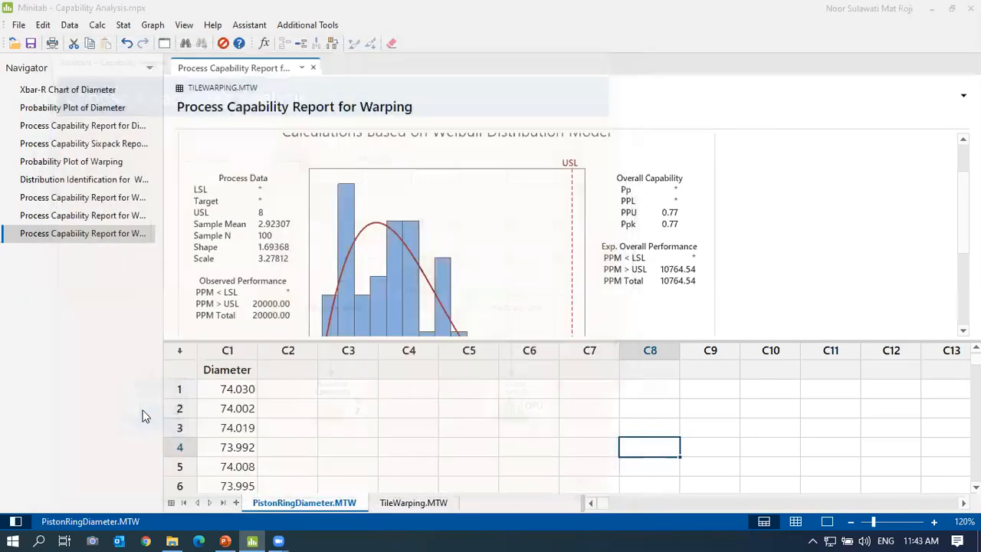
{"action": "left_click", "coordinate": [483, 216]}
{"action": "left_click", "coordinate": [314, 117]}
{"action": "double_click", "coordinate": [316, 117]}
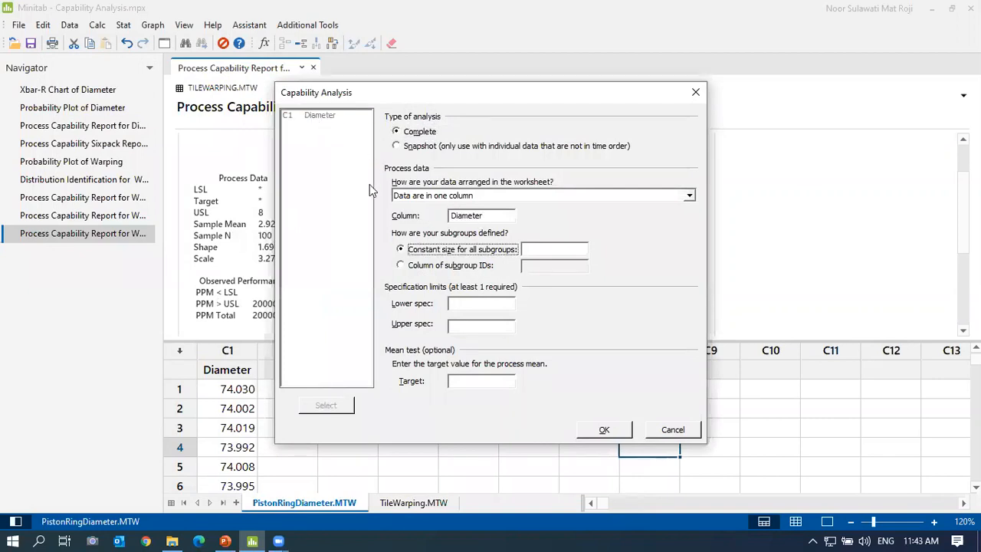
{"action": "left_click", "coordinate": [552, 250]}
{"action": "type", "text": "5"}
- Set the Diameter specification limits to 73.95 lower and 74.05 upper, and run the Assistant analysis
{"action": "left_click", "coordinate": [488, 307]}
{"action": "type", "text": "73.95"}
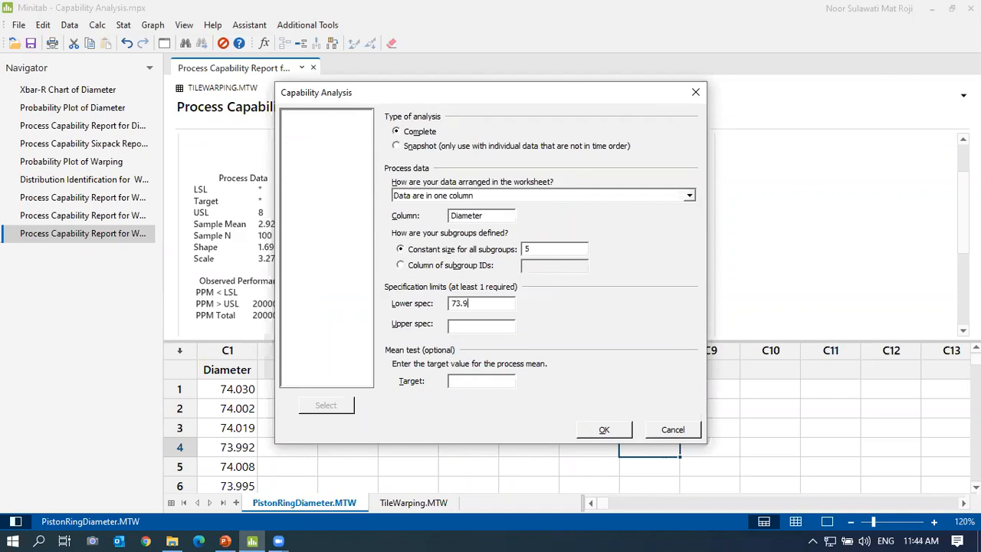
{"action": "left_click", "coordinate": [492, 326]}
{"action": "type", "text": "74.05"}
{"action": "left_click", "coordinate": [606, 430]}
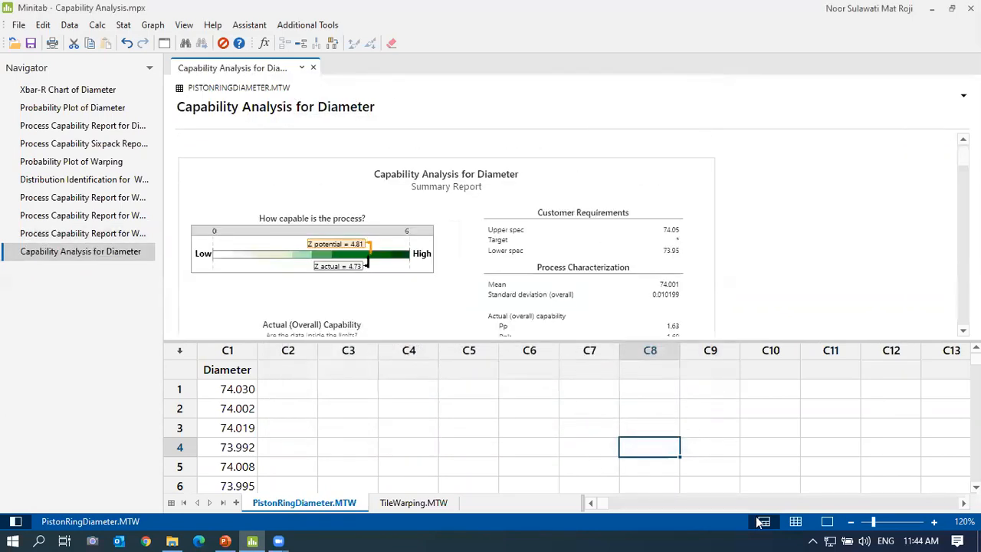
- Show only the output and review the Summary Report of the Diameter capability analysis
{"action": "left_click", "coordinate": [827, 521]}
{"action": "scroll", "coordinate": [400, 214], "scroll_direction": "down", "scroll_amount": 1}
{"action": "scroll", "coordinate": [412, 201], "scroll_direction": "up", "scroll_amount": 1}
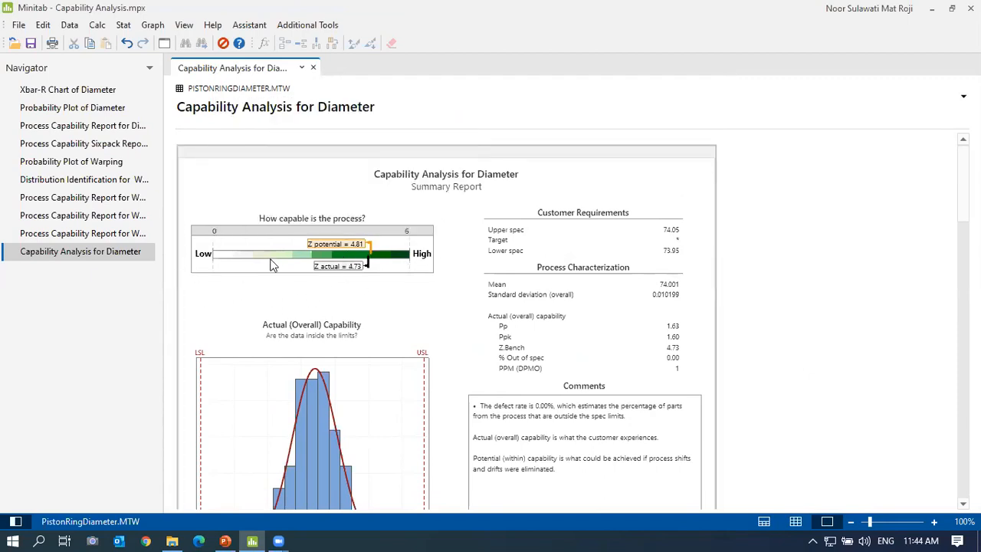
- Examine the Diameter analysis's capability scale, histogram, Diagnostic Report, Process Performance Report and Report Card
{"action": "mouse_move", "coordinate": [332, 261]}
{"action": "scroll", "coordinate": [536, 242], "scroll_direction": "down", "scroll_amount": 2}
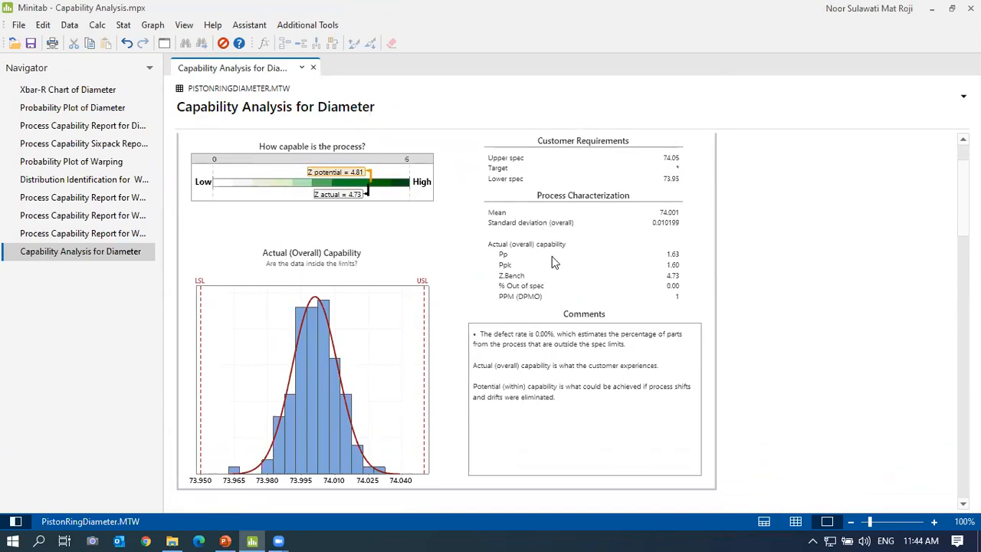
{"action": "scroll", "coordinate": [335, 296], "scroll_direction": "down", "scroll_amount": 2}
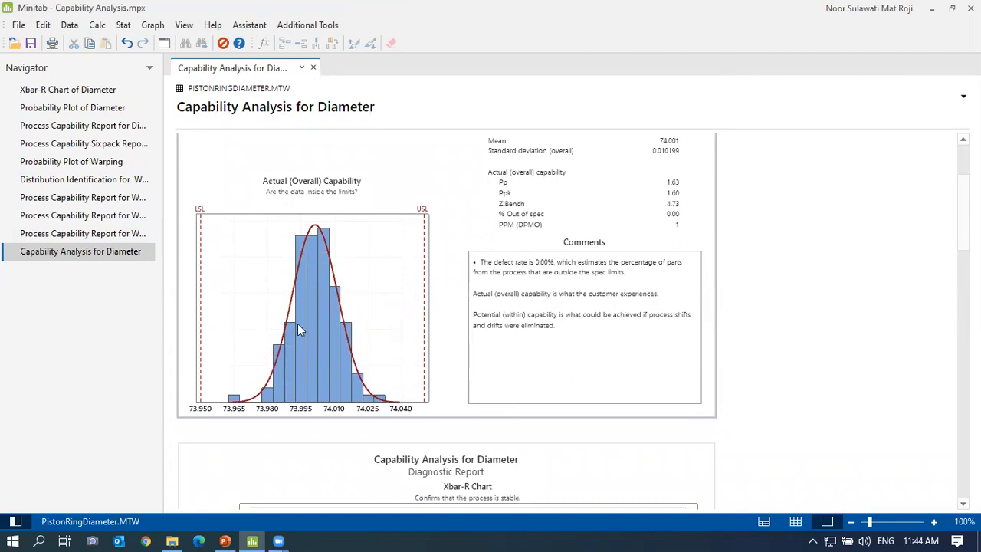
{"action": "scroll", "coordinate": [297, 330], "scroll_direction": "down", "scroll_amount": 8}
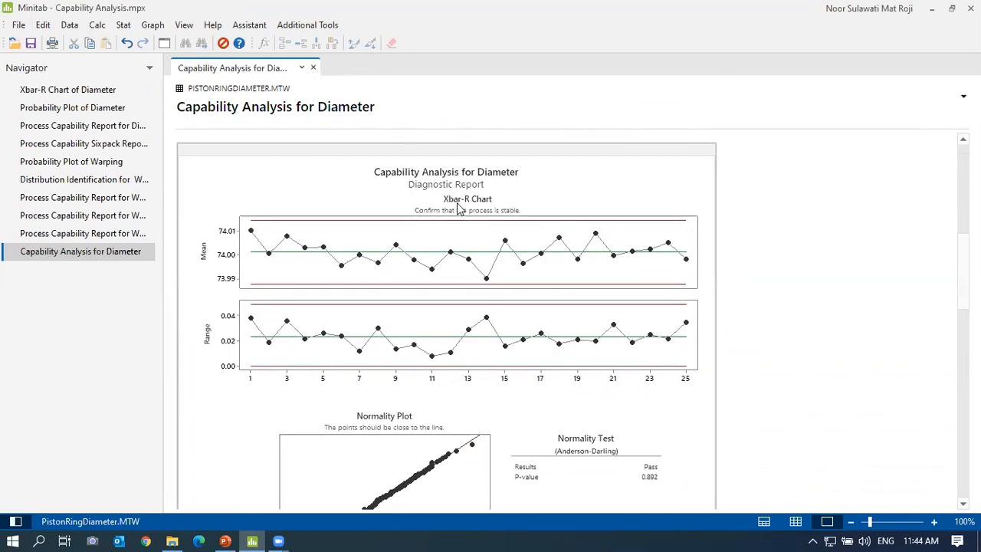
{"action": "scroll", "coordinate": [478, 196], "scroll_direction": "down", "scroll_amount": 2}
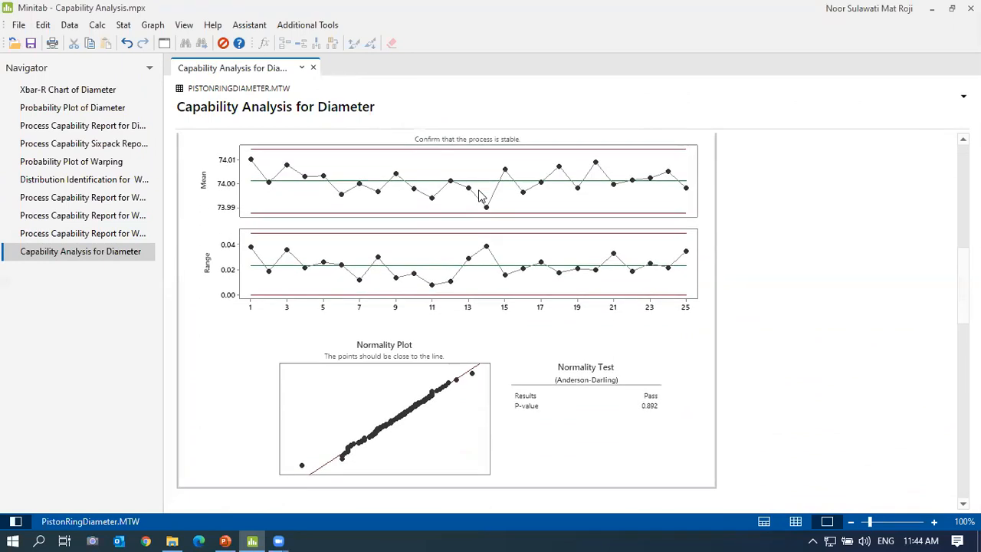
{"action": "scroll", "coordinate": [478, 197], "scroll_direction": "down", "scroll_amount": 10}
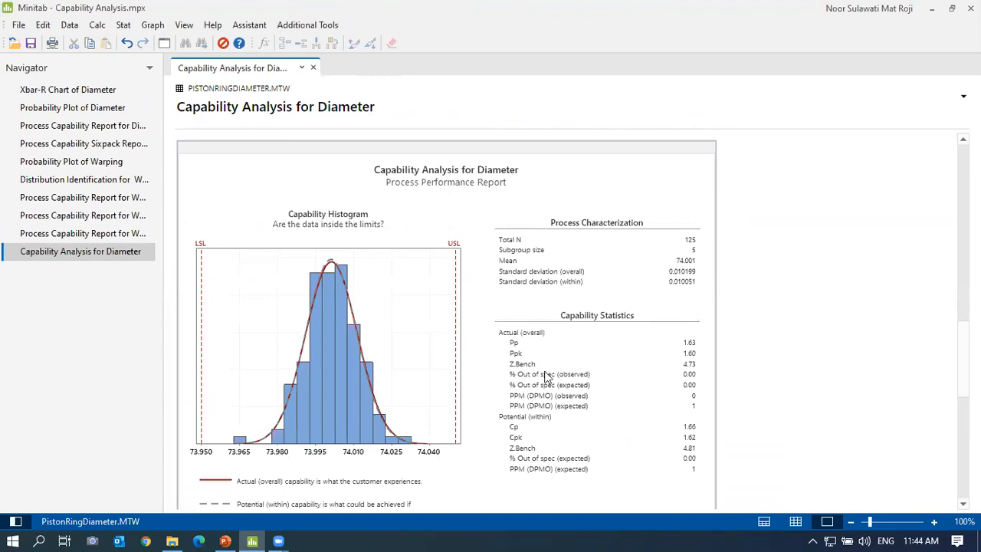
{"action": "scroll", "coordinate": [548, 357], "scroll_direction": "down", "scroll_amount": 5}
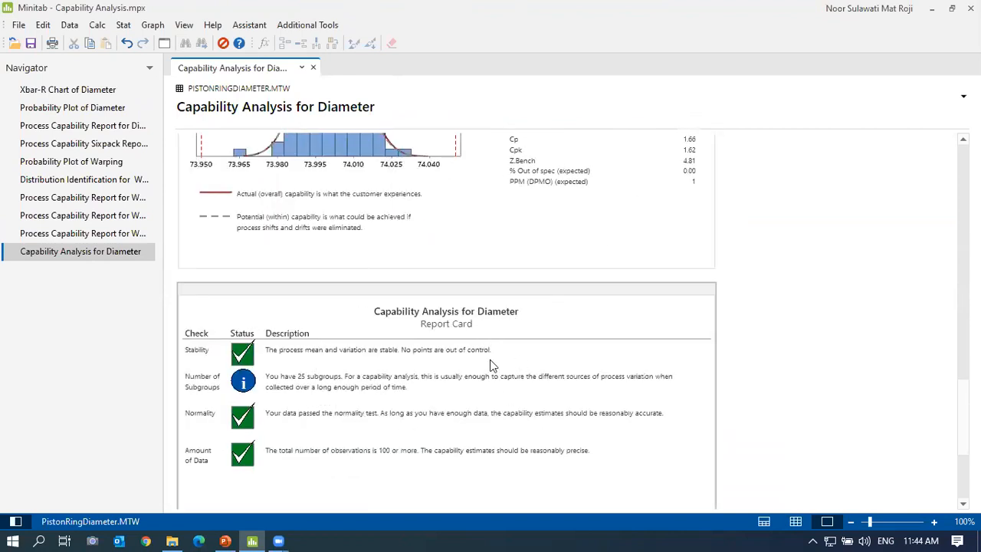
{"action": "scroll", "coordinate": [498, 386], "scroll_direction": "up", "scroll_amount": 15}
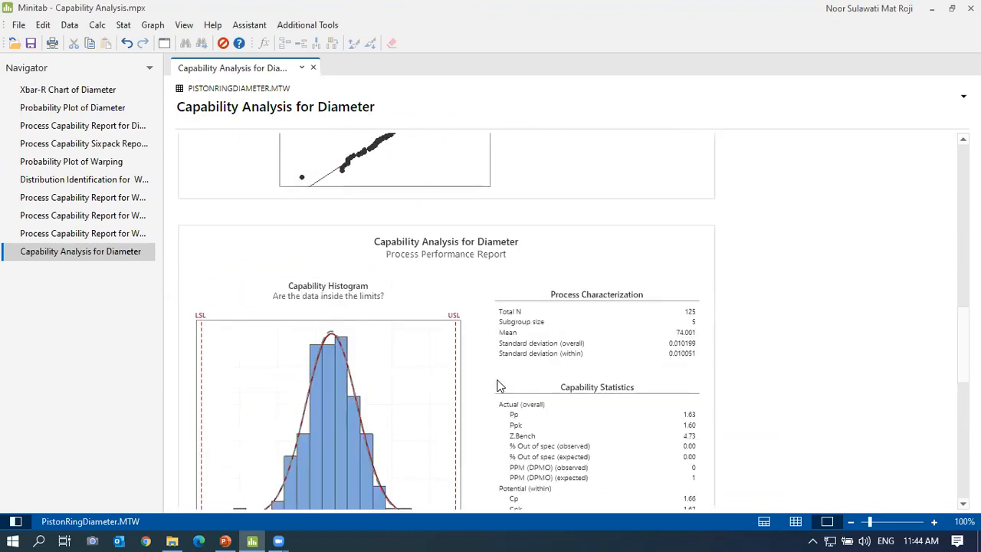
{"action": "scroll", "coordinate": [498, 386], "scroll_direction": "up", "scroll_amount": 5}
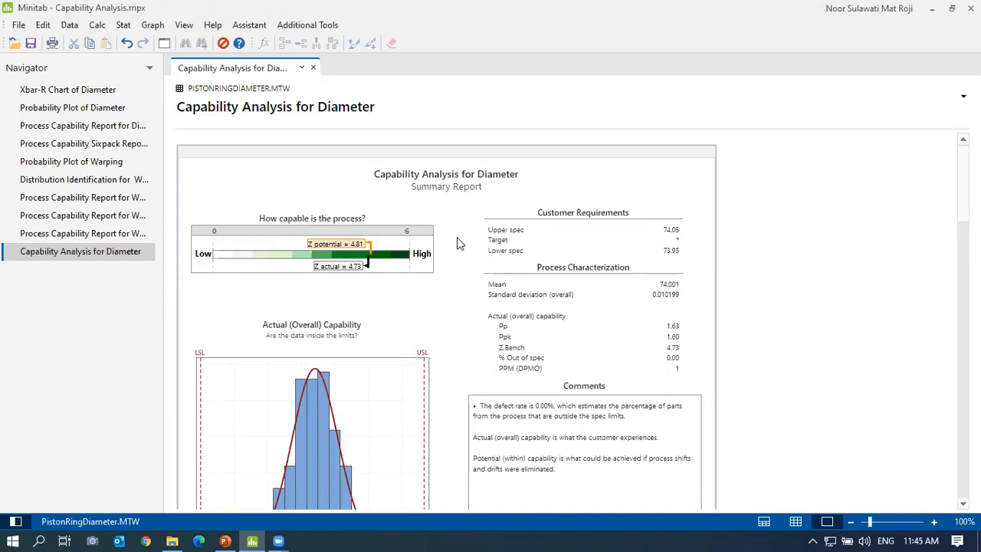
- Add "by" and the author's name on separate lines at the end of the Summary Report's comments box
{"action": "scroll", "coordinate": [499, 329], "scroll_direction": "down", "scroll_amount": 3}
{"action": "scroll", "coordinate": [499, 328], "scroll_direction": "up", "scroll_amount": 2}
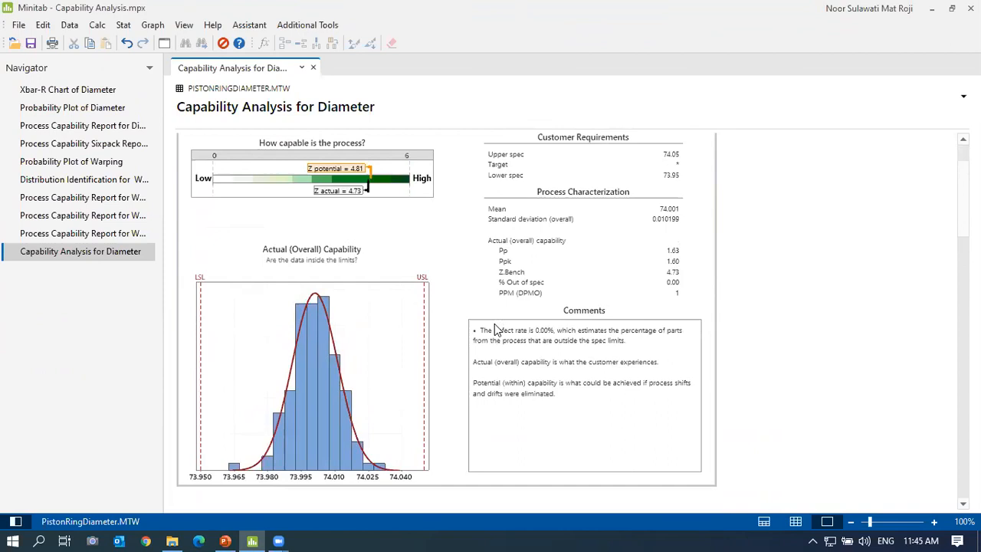
{"action": "double_click", "coordinate": [587, 414]}
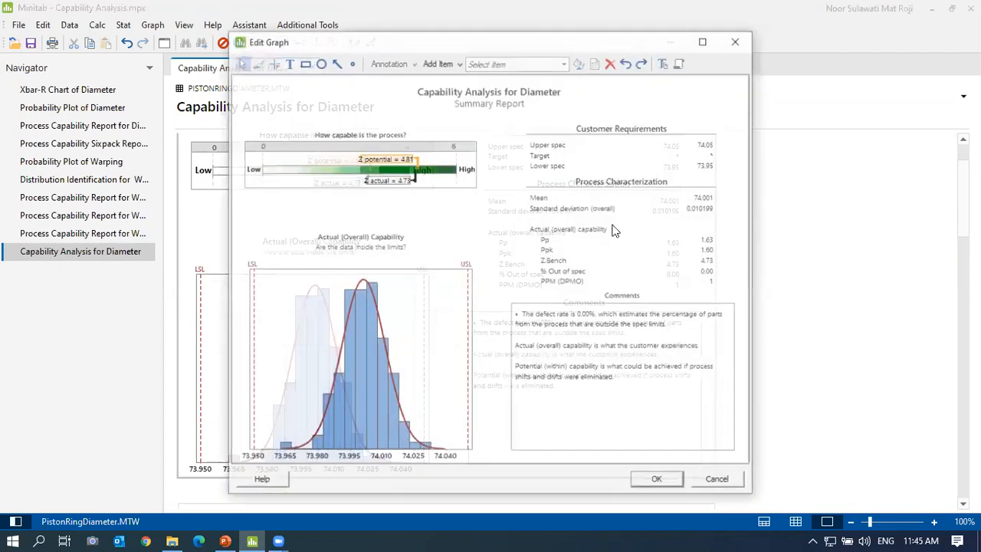
{"action": "left_click", "coordinate": [631, 389]}
{"action": "double_click", "coordinate": [628, 390]}
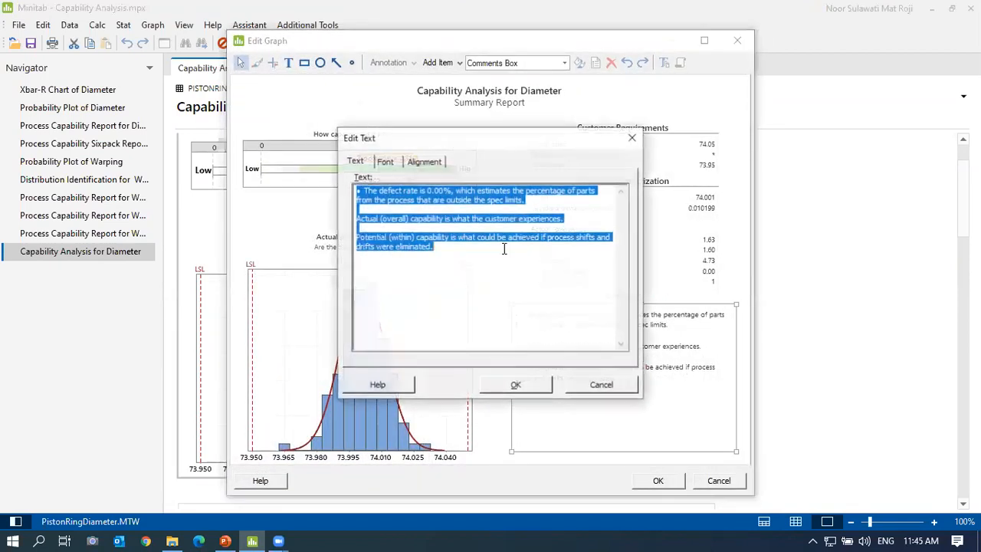
{"action": "left_click", "coordinate": [467, 261]}
{"action": "type", "text": "by"}
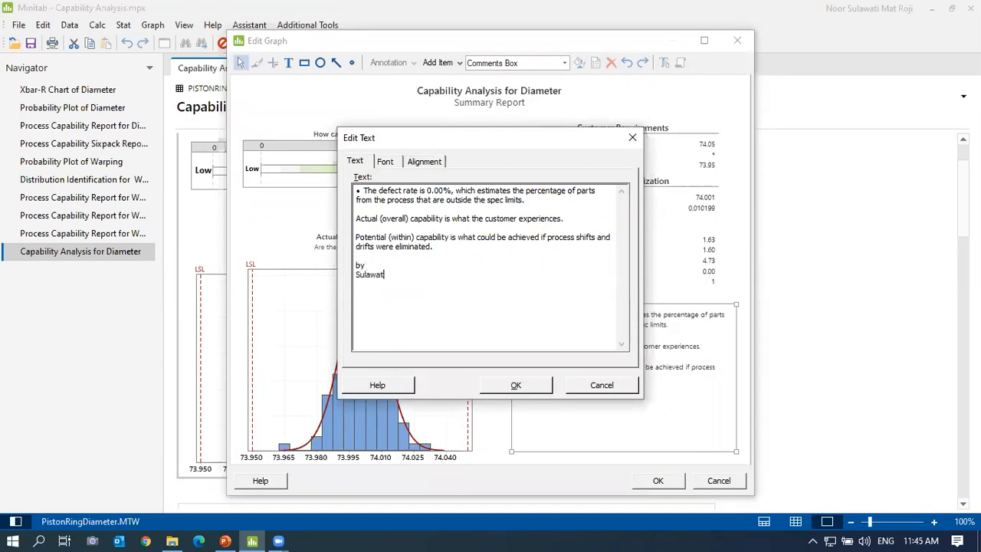
{"action": "left_click", "coordinate": [514, 386]}
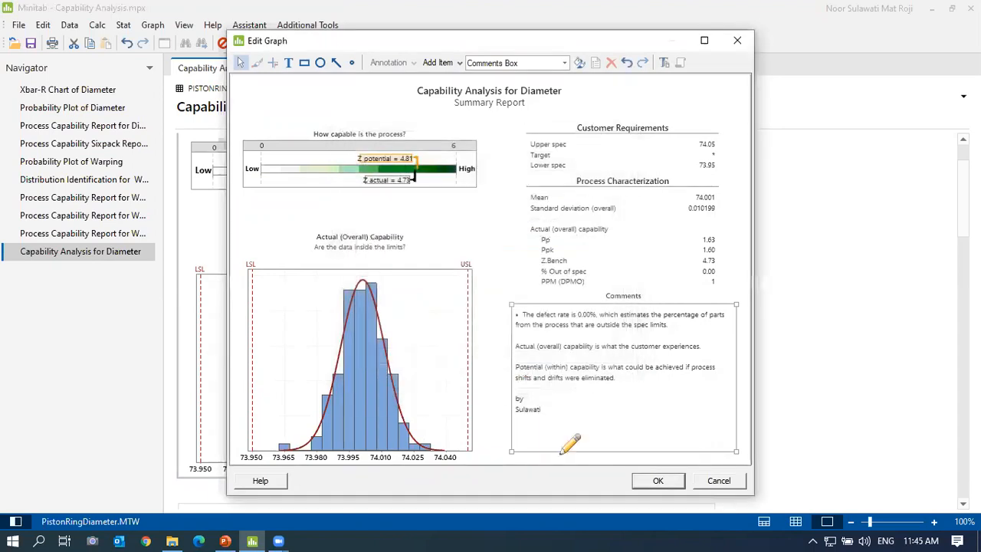
{"action": "left_click", "coordinate": [655, 481]}
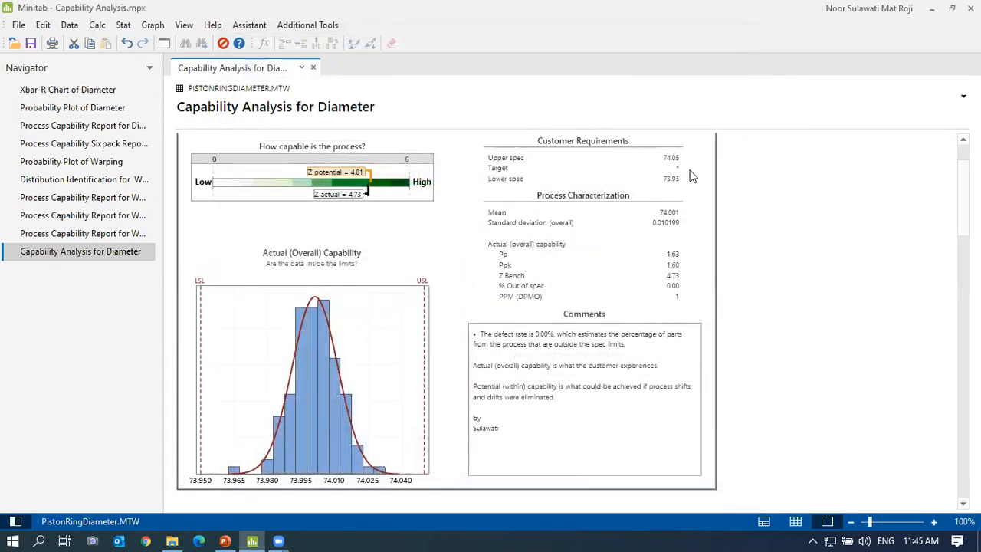
- Copy the Diameter Summary Report graph
{"action": "right_click", "coordinate": [692, 177]}
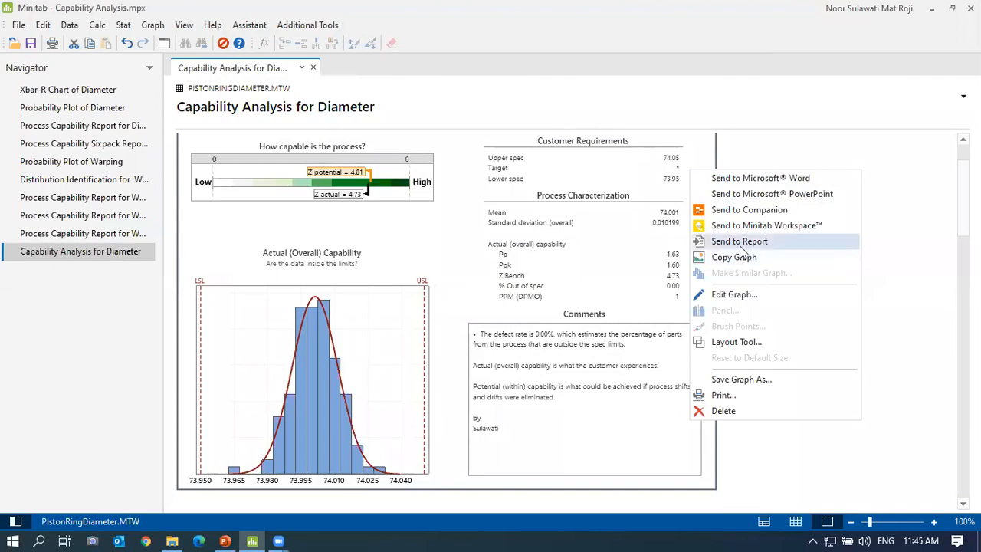
{"action": "left_click", "coordinate": [766, 258]}
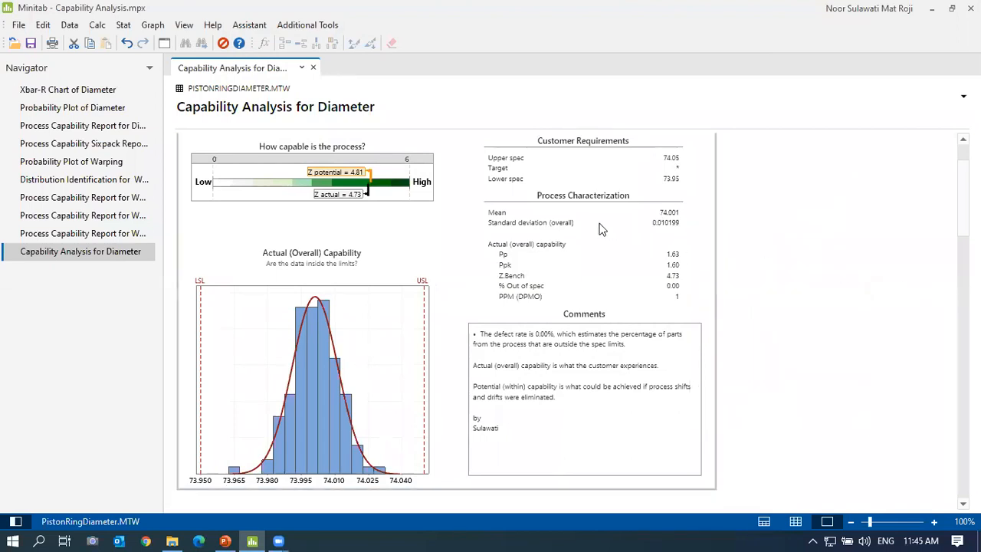
{"action": "scroll", "coordinate": [577, 239], "scroll_direction": "up", "scroll_amount": 1}
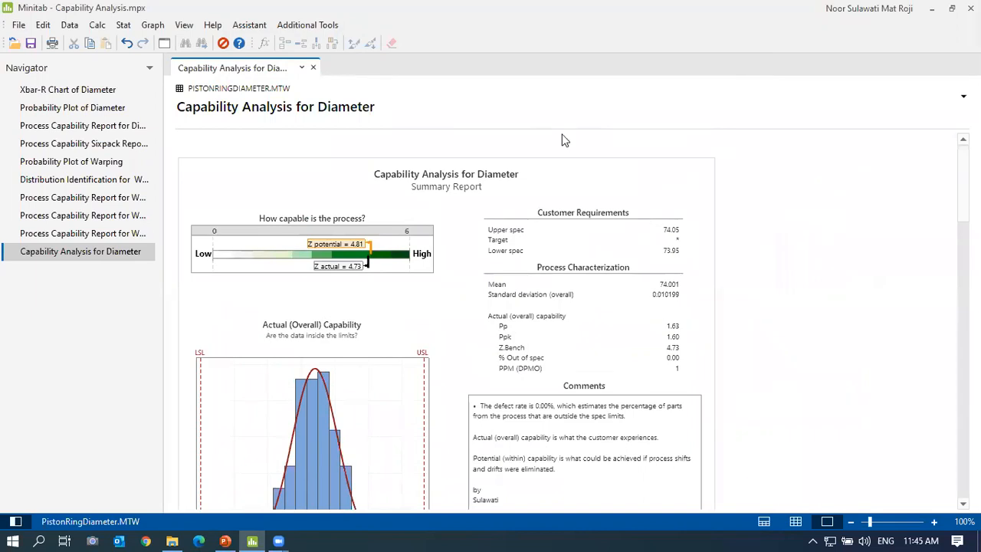
{"action": "scroll", "coordinate": [797, 266], "scroll_direction": "down", "scroll_amount": 1}
{"action": "scroll", "coordinate": [797, 267], "scroll_direction": "up", "scroll_amount": 1}
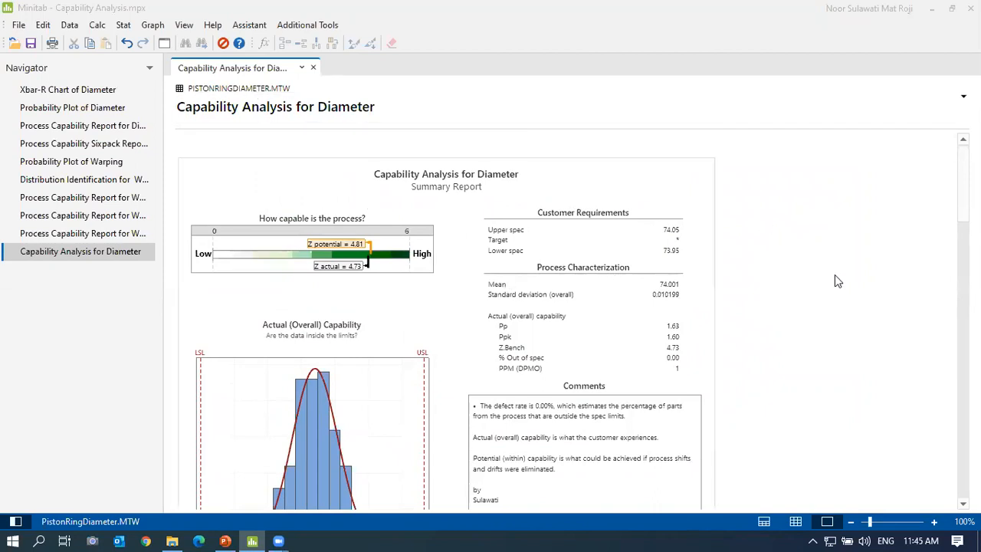
- Review the Diagnostic Report, Process Performance Report and Report Card of the Diameter analysis once more
{"action": "scroll", "coordinate": [450, 219], "scroll_direction": "down", "scroll_amount": 10}
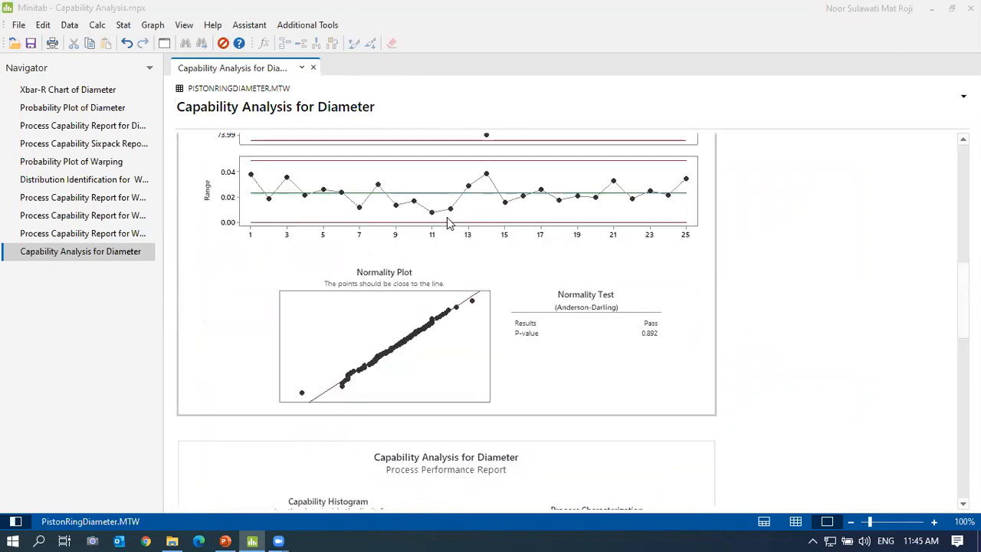
{"action": "scroll", "coordinate": [450, 222], "scroll_direction": "up", "scroll_amount": 8}
{"action": "scroll", "coordinate": [458, 248], "scroll_direction": "down", "scroll_amount": 4}
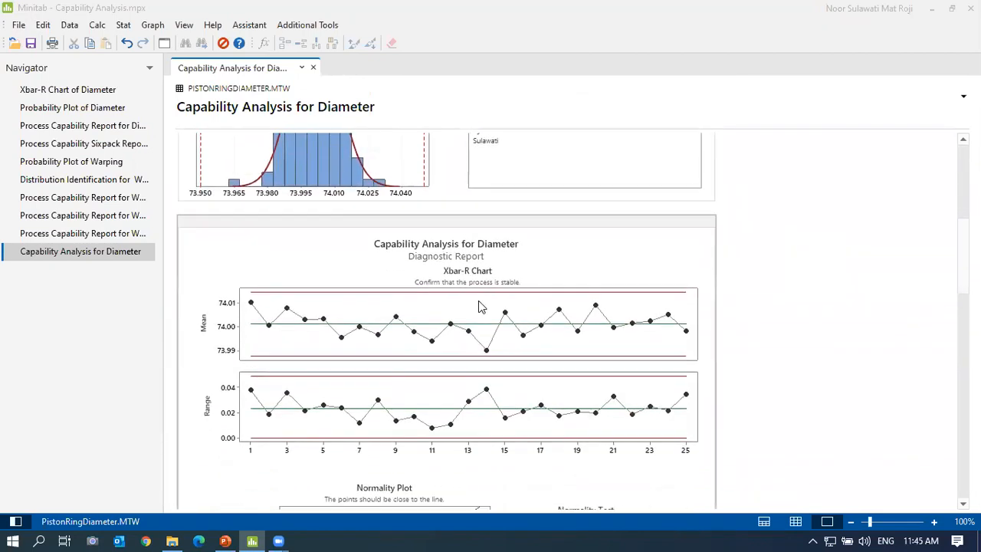
{"action": "scroll", "coordinate": [479, 305], "scroll_direction": "down", "scroll_amount": 8}
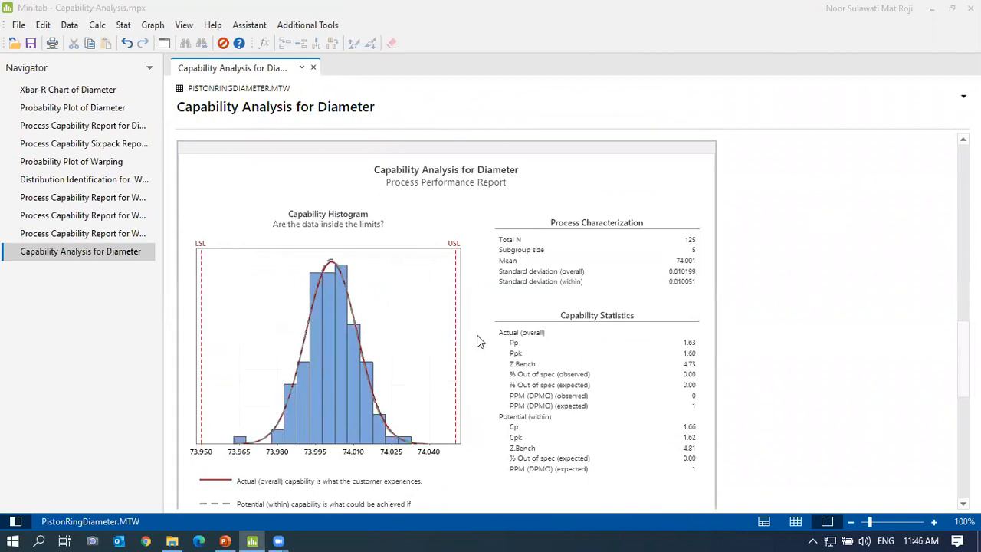
{"action": "scroll", "coordinate": [477, 341], "scroll_direction": "down", "scroll_amount": 10}
{"action": "scroll", "coordinate": [477, 341], "scroll_direction": "up", "scroll_amount": 4}
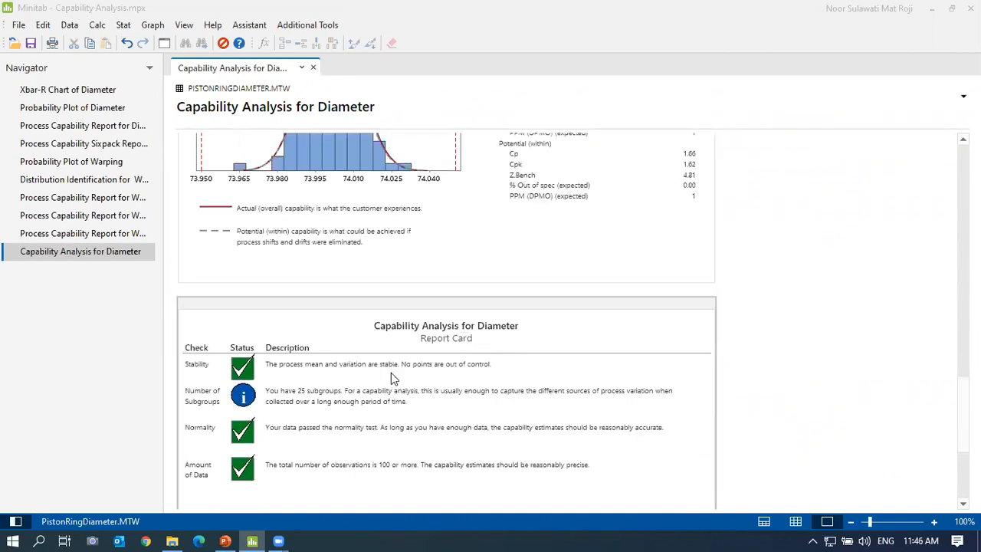
{"action": "scroll", "coordinate": [480, 355], "scroll_direction": "up", "scroll_amount": 12}
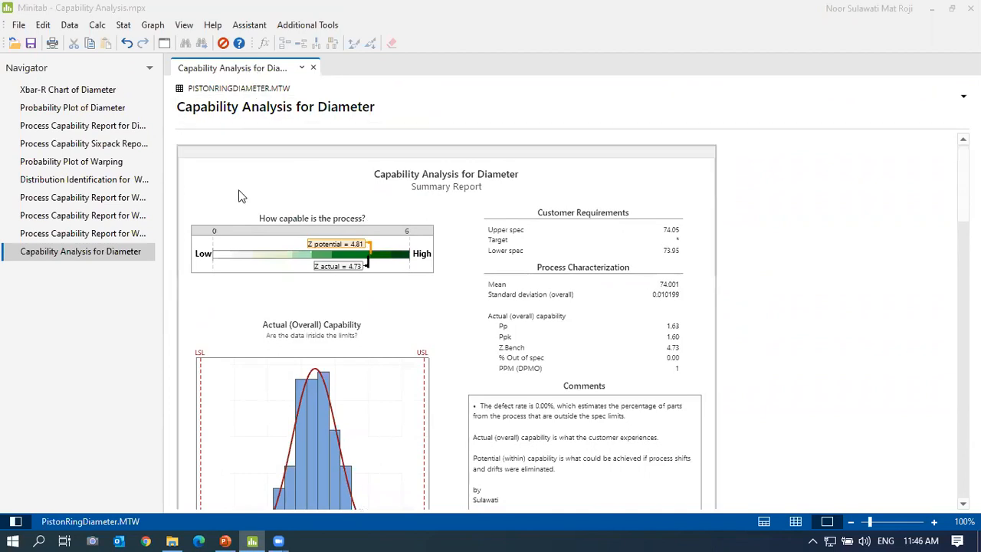
- Open the Weibull and Box-Cox Warping capability reports and the Diameter Sixpack report in split view beside the Diameter analysis
{"action": "right_click", "coordinate": [150, 233]}
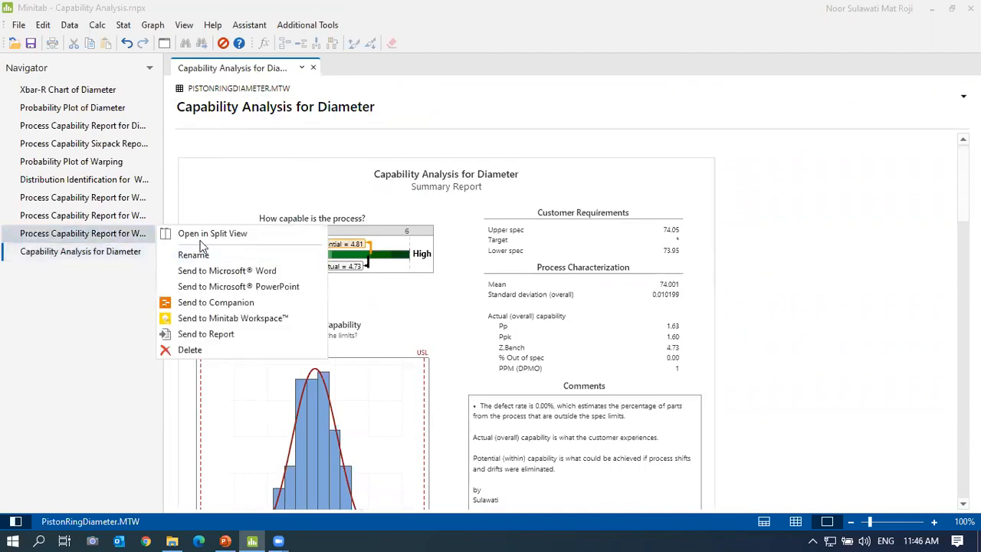
{"action": "key", "text": "alt+Tab"}
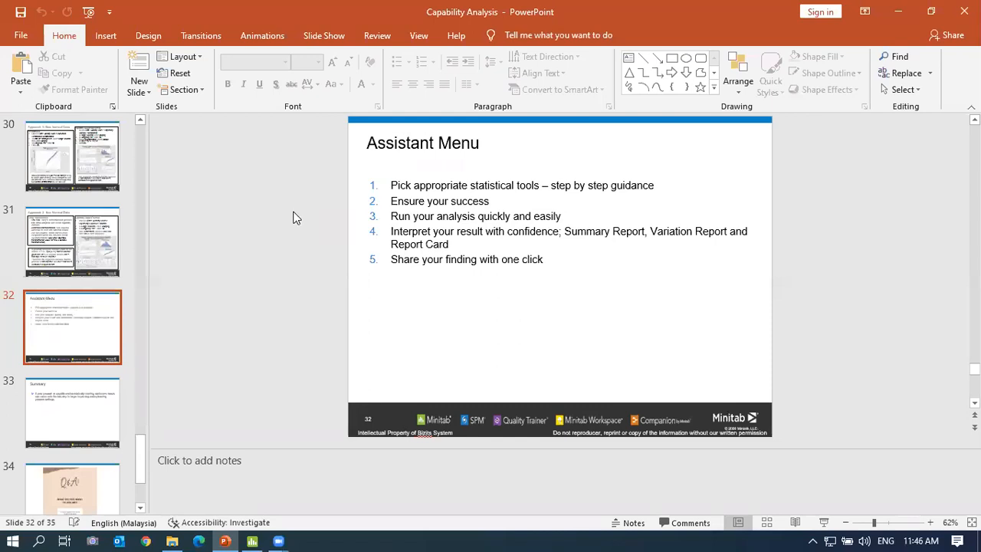
{"action": "left_click", "coordinate": [252, 539]}
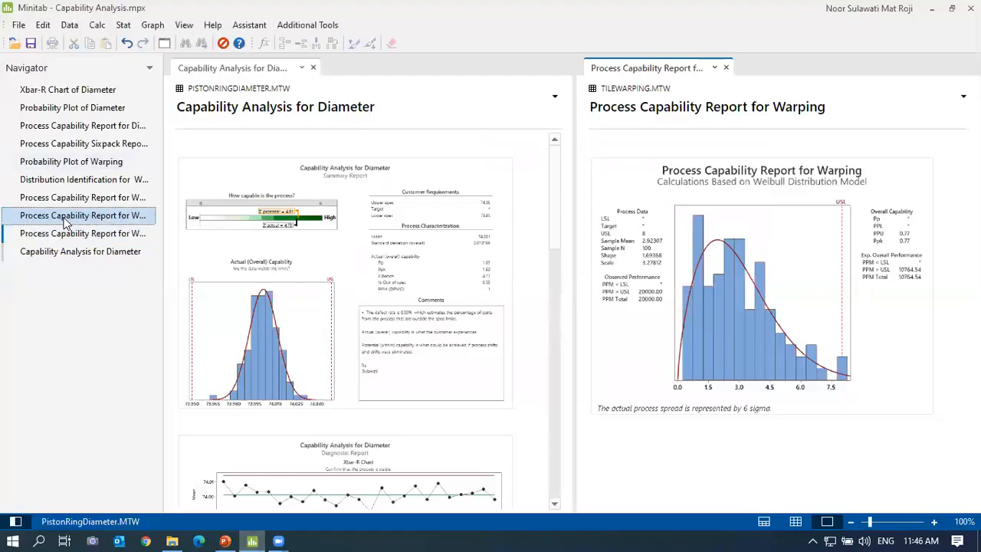
{"action": "right_click", "coordinate": [103, 217]}
{"action": "left_click", "coordinate": [201, 215]}
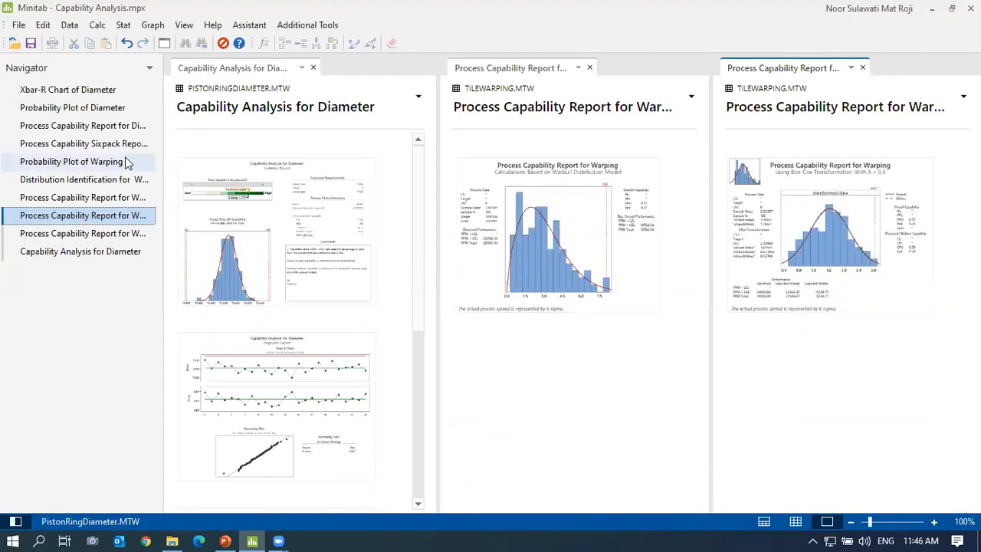
{"action": "right_click", "coordinate": [109, 150]}
{"action": "left_click", "coordinate": [188, 144]}
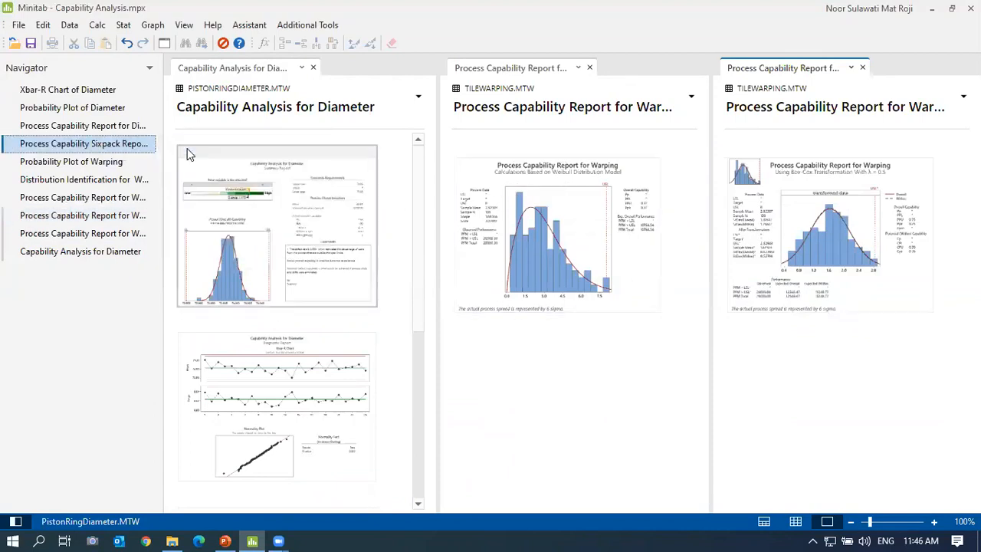
- Hide the Navigator and enlarge the output zoom to 150%
{"action": "left_click", "coordinate": [17, 522]}
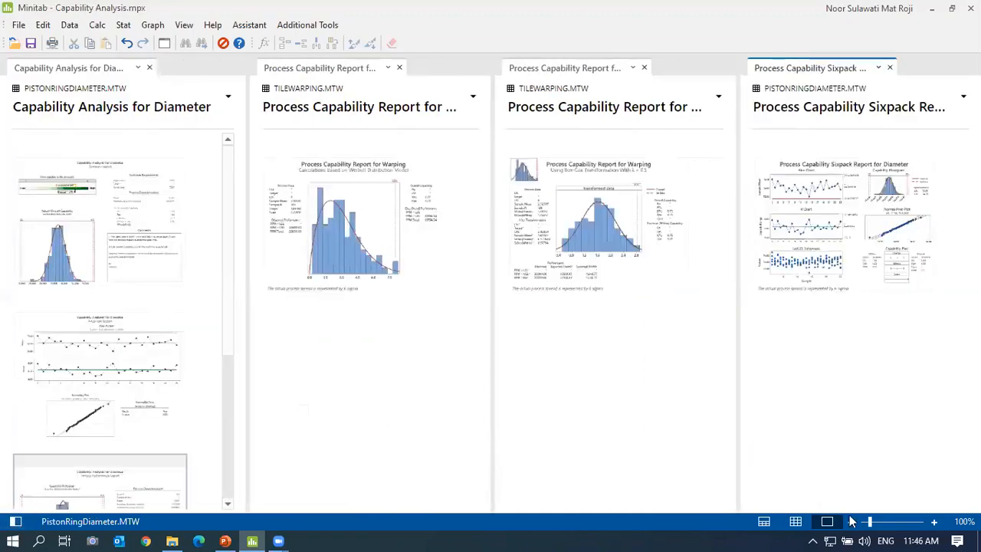
{"action": "left_click", "coordinate": [937, 522]}
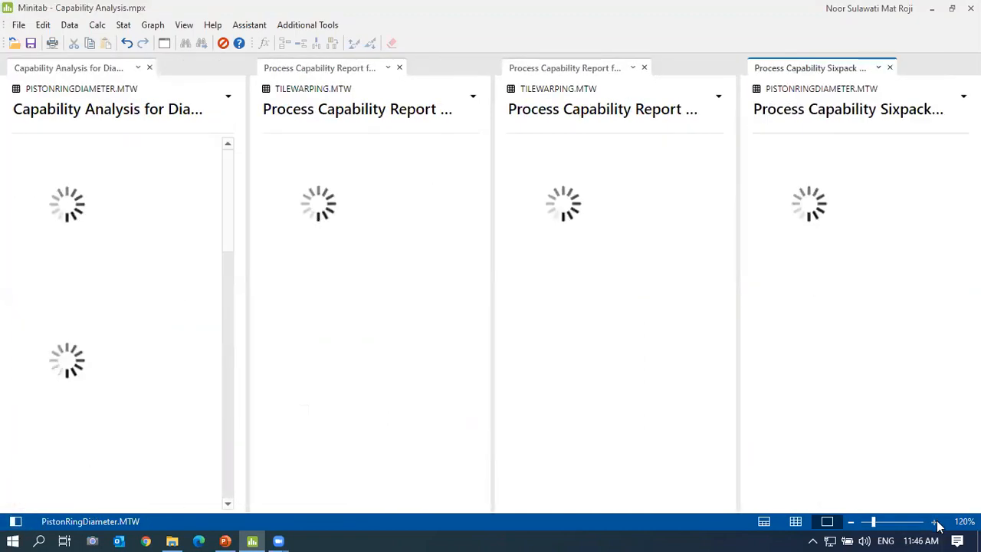
{"action": "left_click", "coordinate": [936, 522]}
{"action": "left_click", "coordinate": [937, 522]}
{"action": "left_click", "coordinate": [937, 522]}
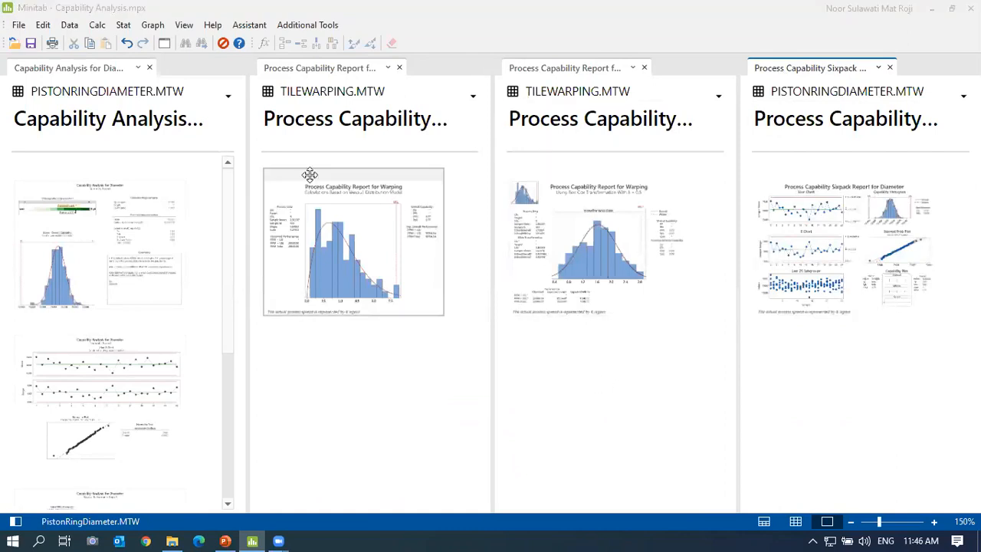
- Close all open output reports and show the worksheet together with the output pane
{"action": "left_click", "coordinate": [890, 68]}
{"action": "left_click", "coordinate": [808, 68]}
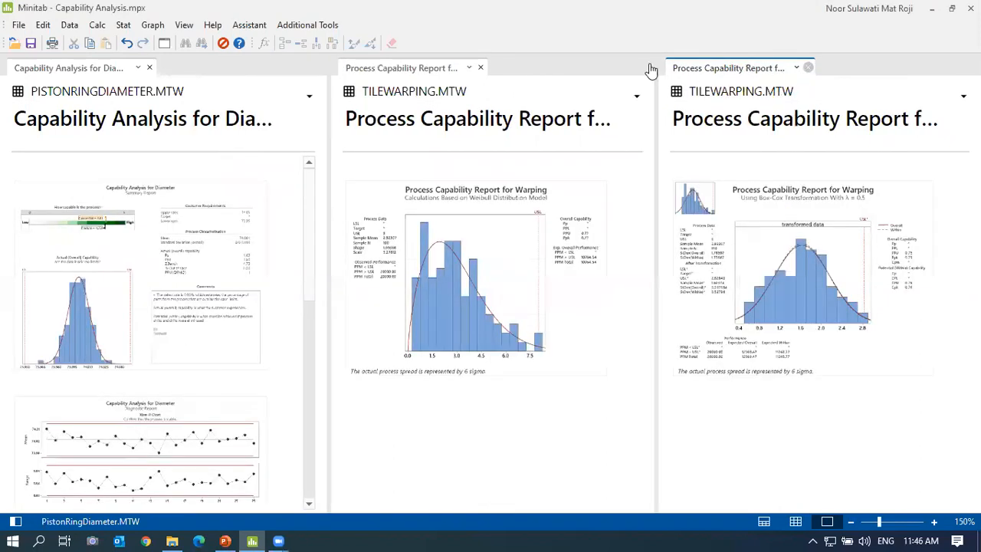
{"action": "left_click", "coordinate": [645, 69]}
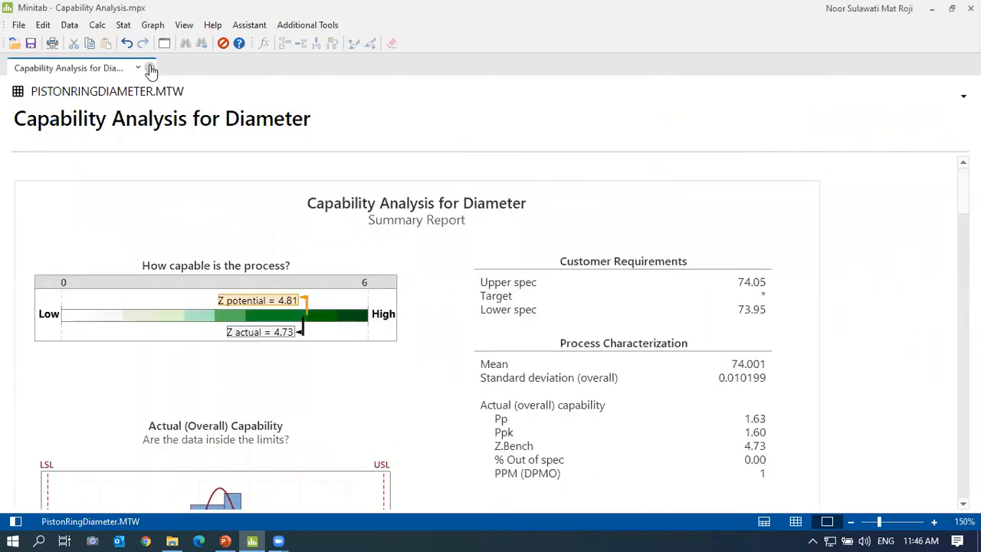
{"action": "left_click", "coordinate": [149, 67]}
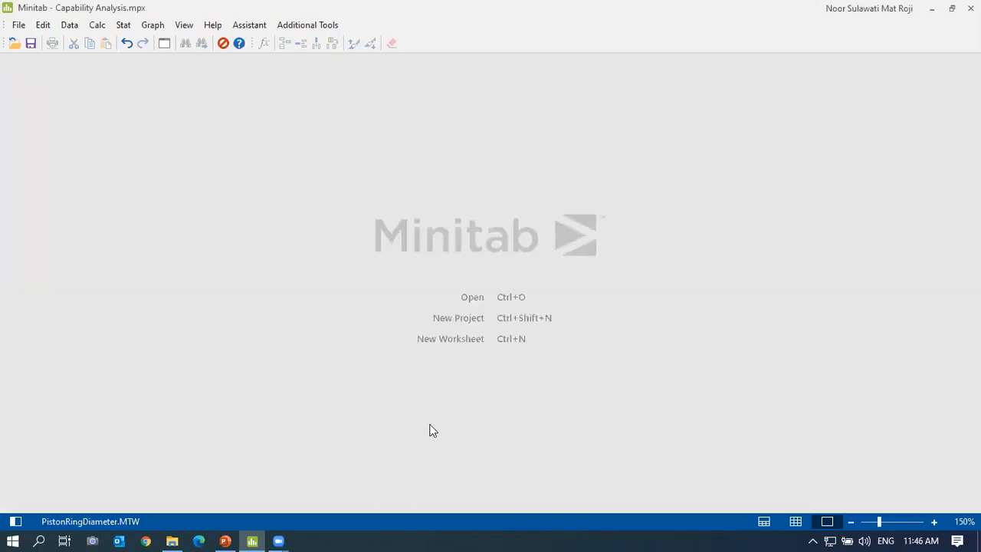
{"action": "left_click", "coordinate": [764, 524]}
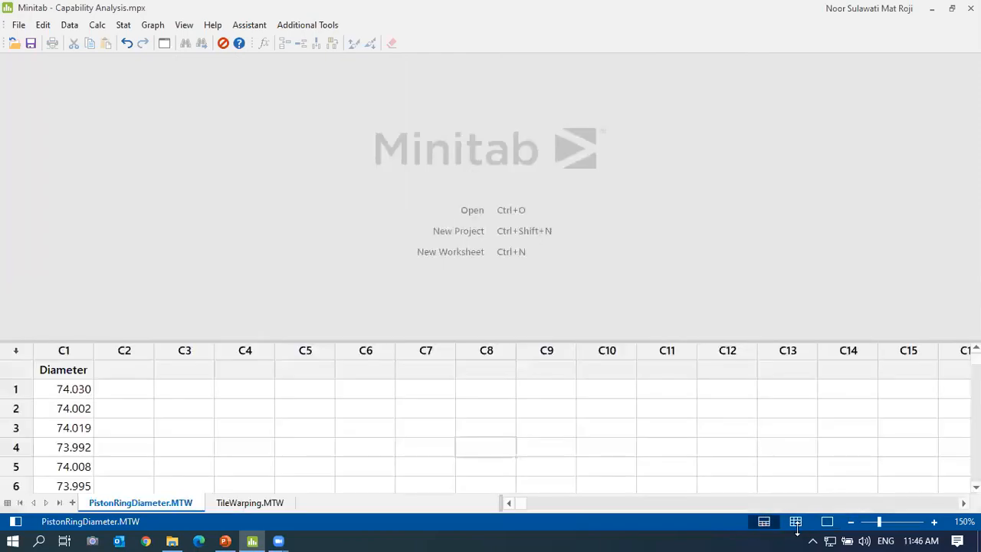
- Show the Navigator again, and switch to PowerPoint to present the Summary slide as a full-screen slide show
{"action": "left_click", "coordinate": [17, 523]}
{"action": "left_click", "coordinate": [225, 541]}
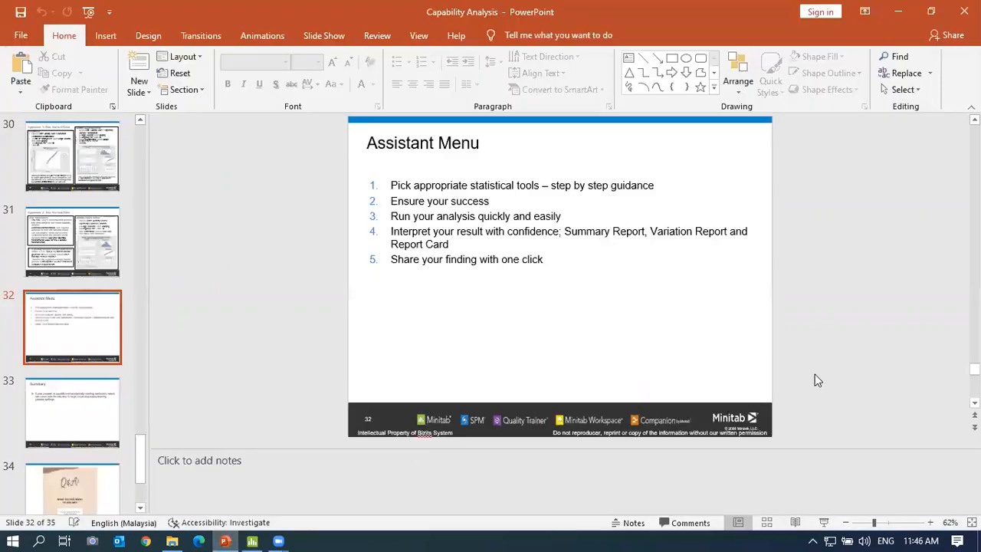
{"action": "scroll", "coordinate": [834, 367], "scroll_direction": "down", "scroll_amount": 1}
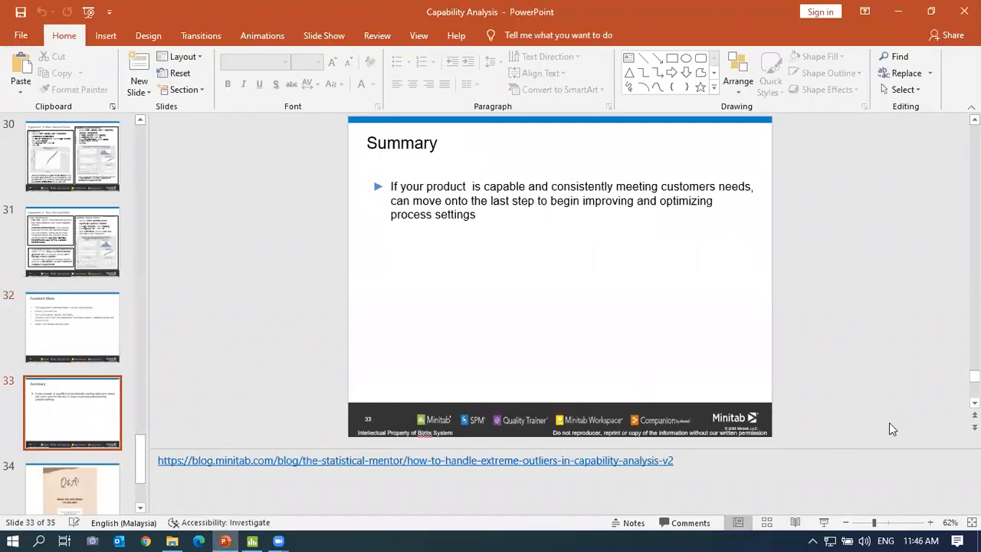
{"action": "left_click", "coordinate": [824, 523]}
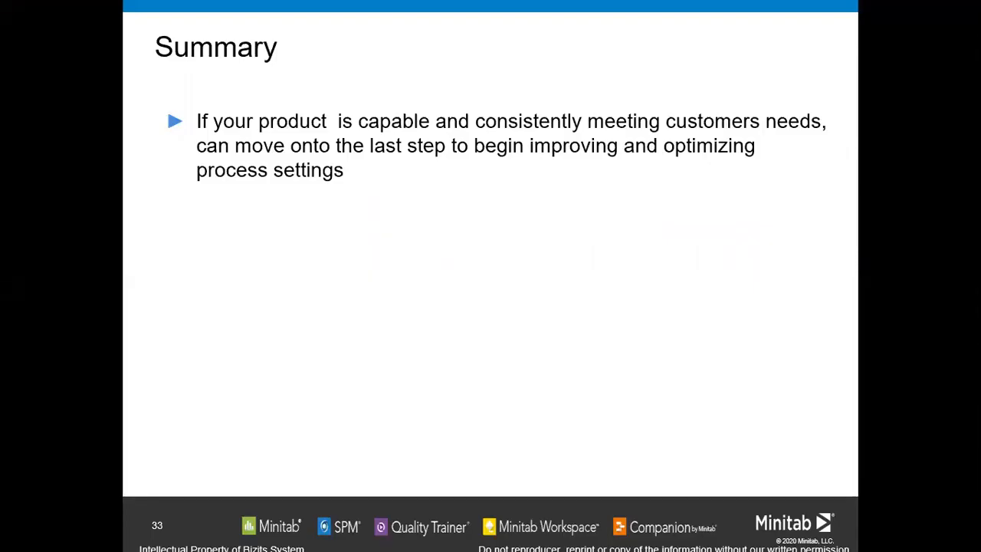
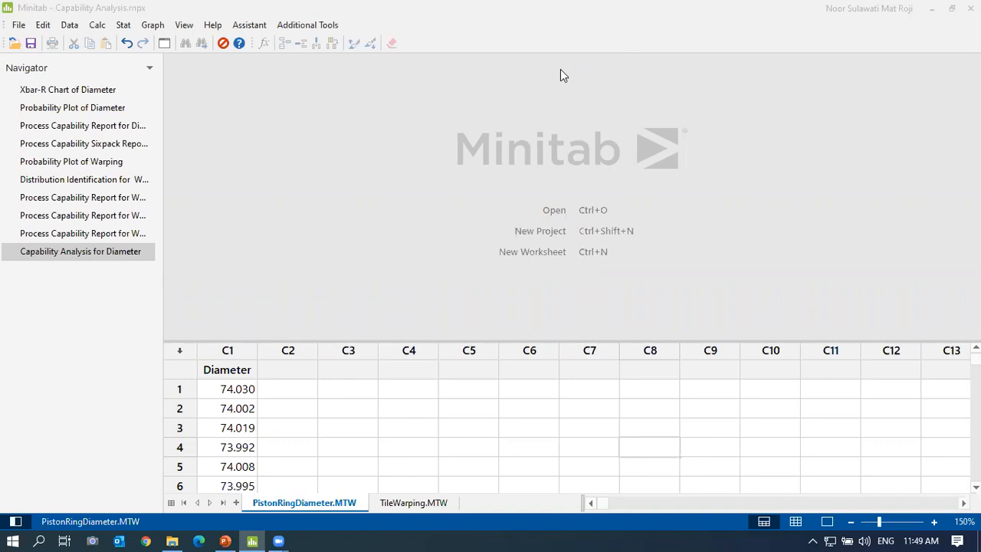
{"action": "left_click", "coordinate": [124, 27]}
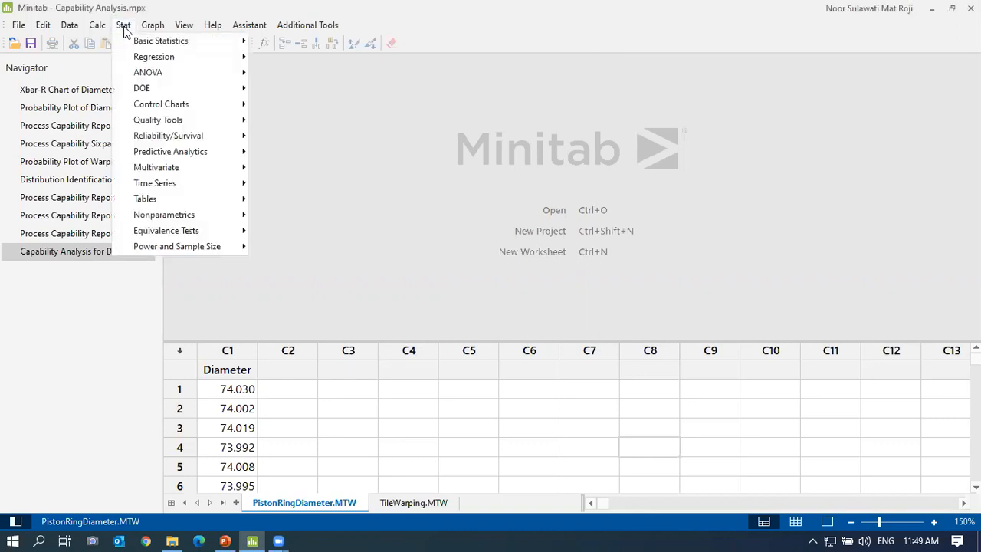
{"action": "mouse_move", "coordinate": [144, 45]}
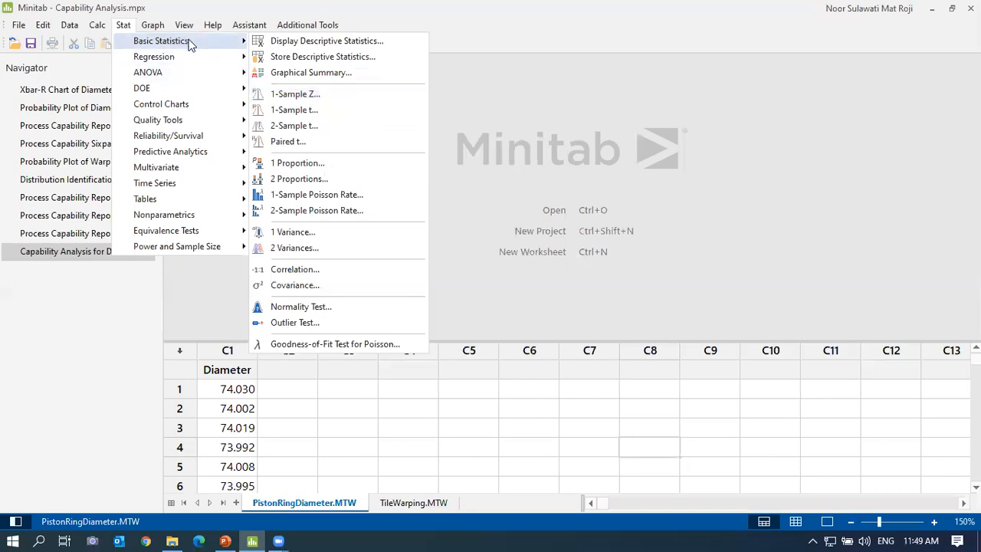
{"action": "mouse_move", "coordinate": [197, 86]}
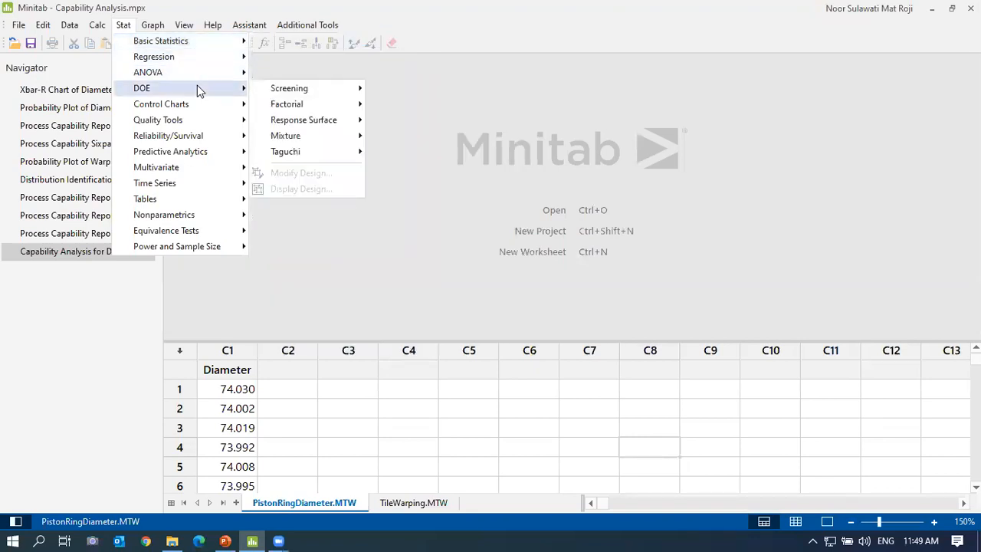
{"action": "mouse_move", "coordinate": [334, 113]}
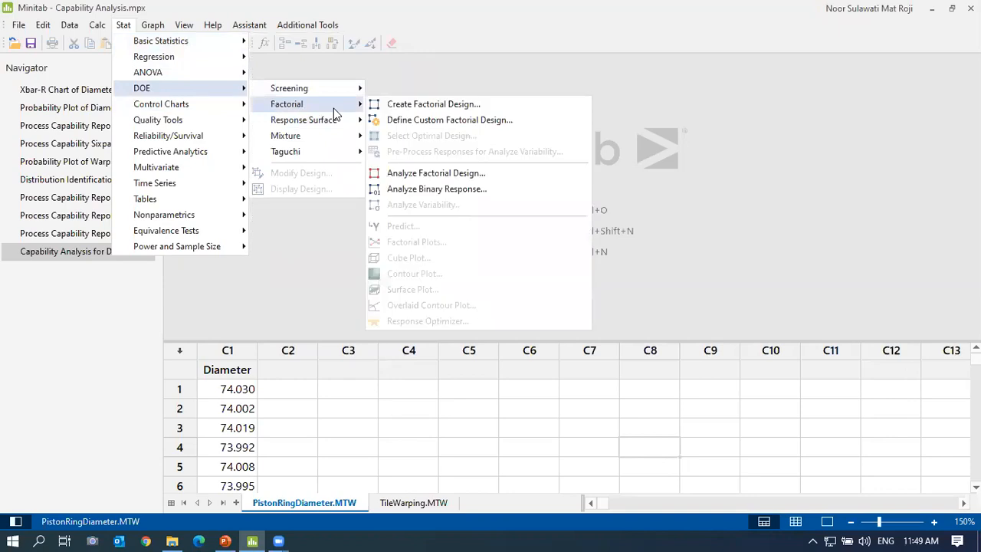
{"action": "mouse_move", "coordinate": [212, 246]}
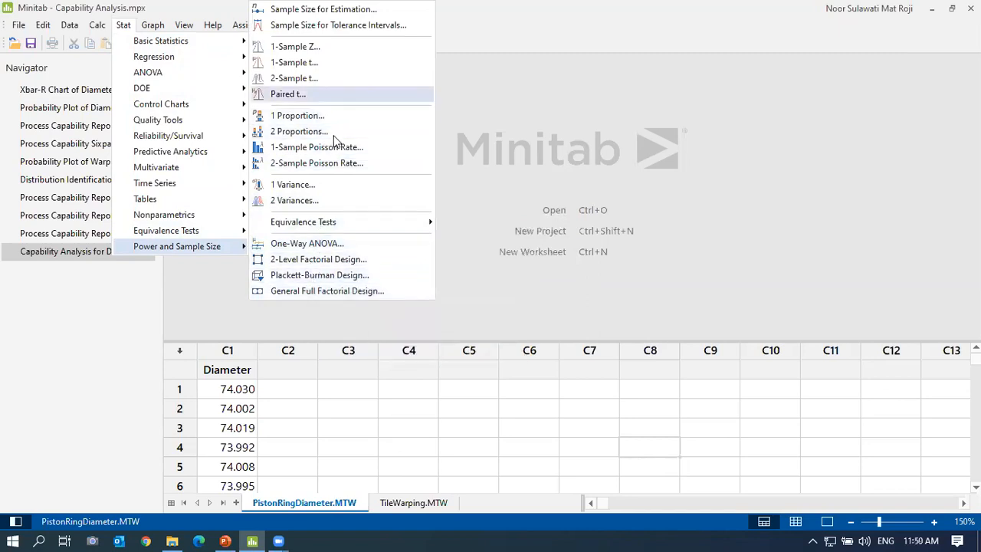
{"action": "left_click", "coordinate": [786, 230]}
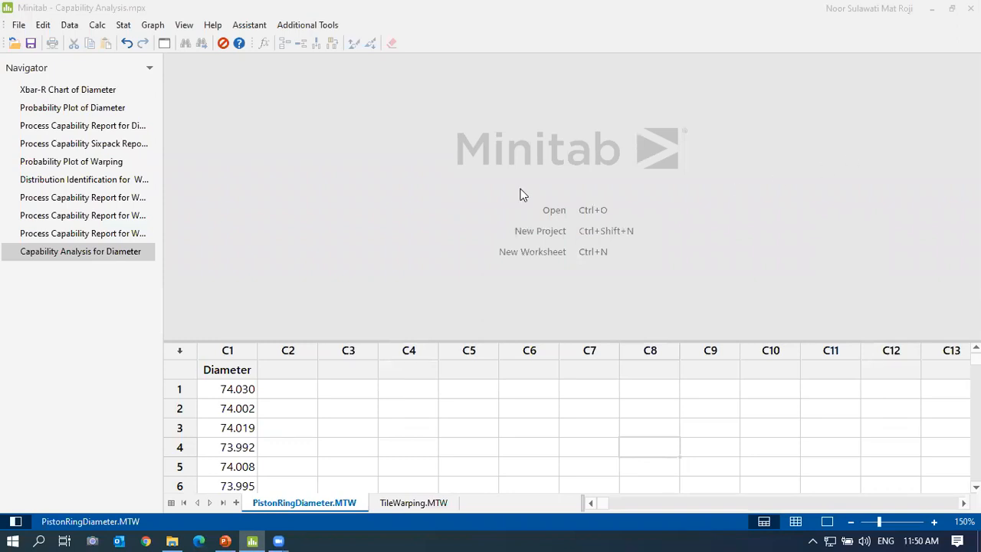
- Open the Capability Analysis for Diameter output at its Report Card and show only the output pane
{"action": "left_click", "coordinate": [49, 233]}
{"action": "left_click", "coordinate": [46, 253]}
{"action": "scroll", "coordinate": [727, 278], "scroll_direction": "down", "scroll_amount": 15}
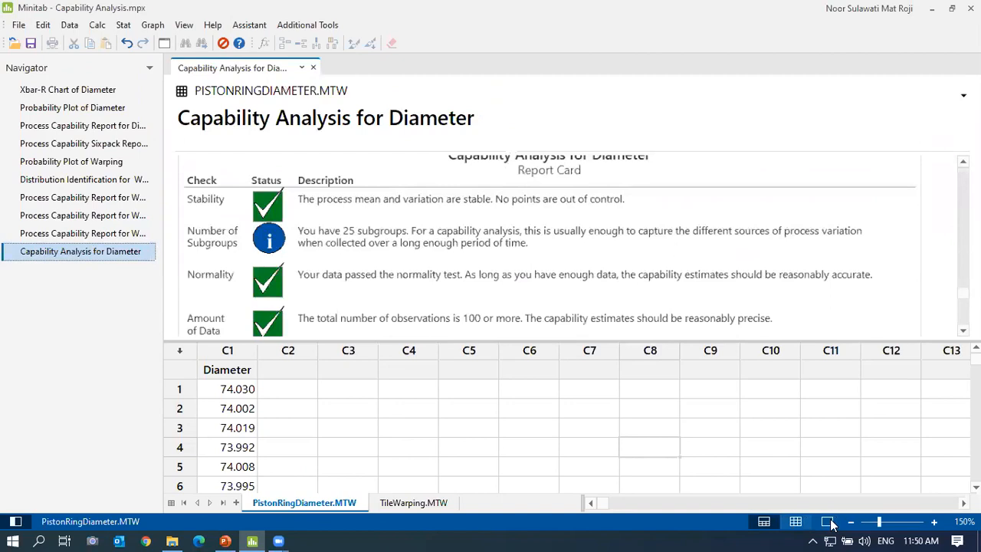
{"action": "left_click", "coordinate": [829, 522]}
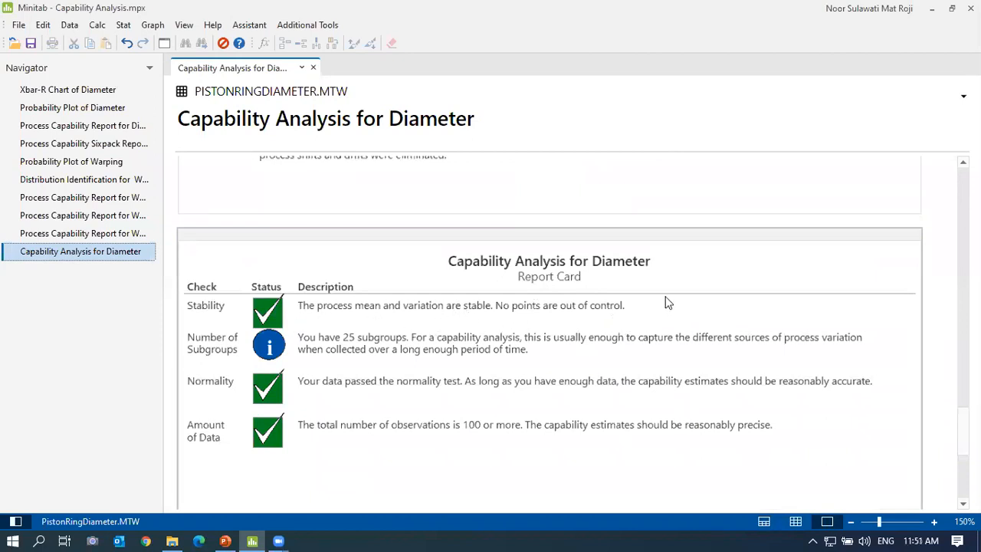
{"action": "left_click", "coordinate": [524, 81]}
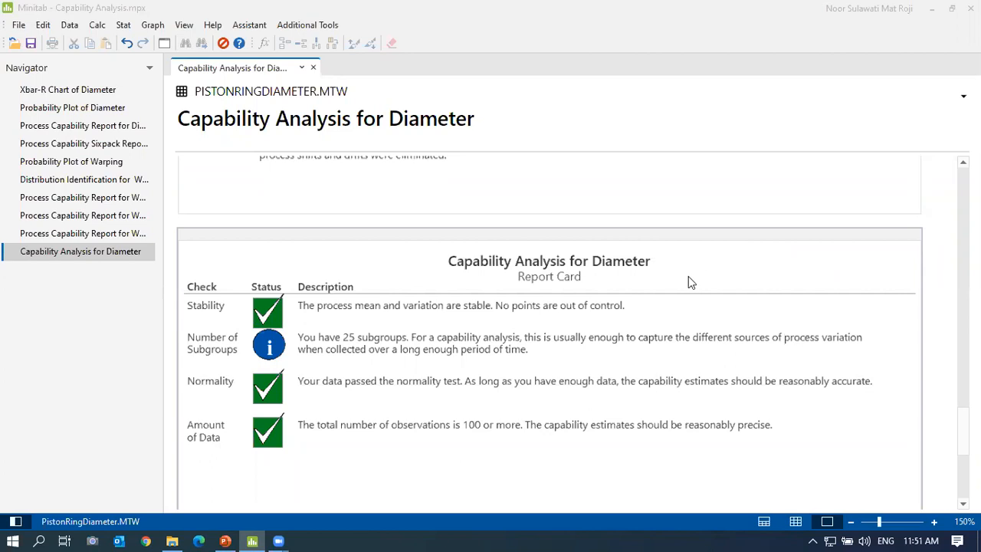
- Open the Distribution Identification for Warping output and examine the P-values in its Goodness of Fit Test table
{"action": "left_click", "coordinate": [115, 181]}
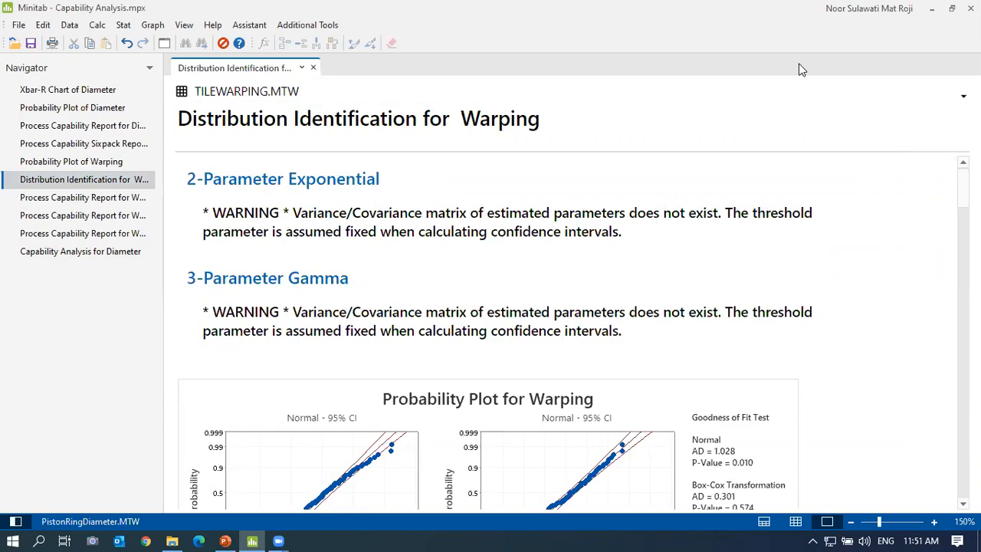
{"action": "scroll", "coordinate": [916, 443], "scroll_direction": "down", "scroll_amount": 5}
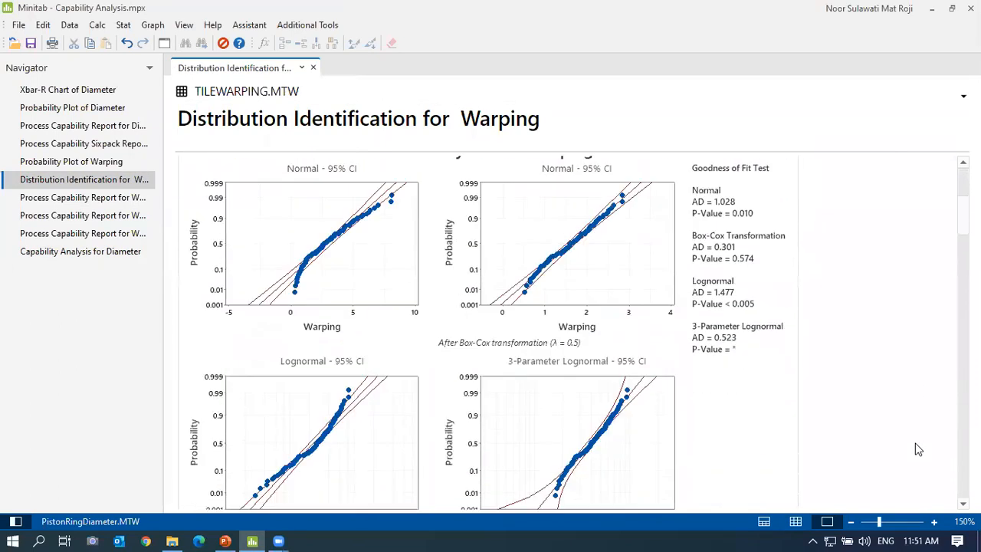
{"action": "scroll", "coordinate": [919, 450], "scroll_direction": "down", "scroll_amount": 15}
{"action": "scroll", "coordinate": [887, 358], "scroll_direction": "up", "scroll_amount": 10}
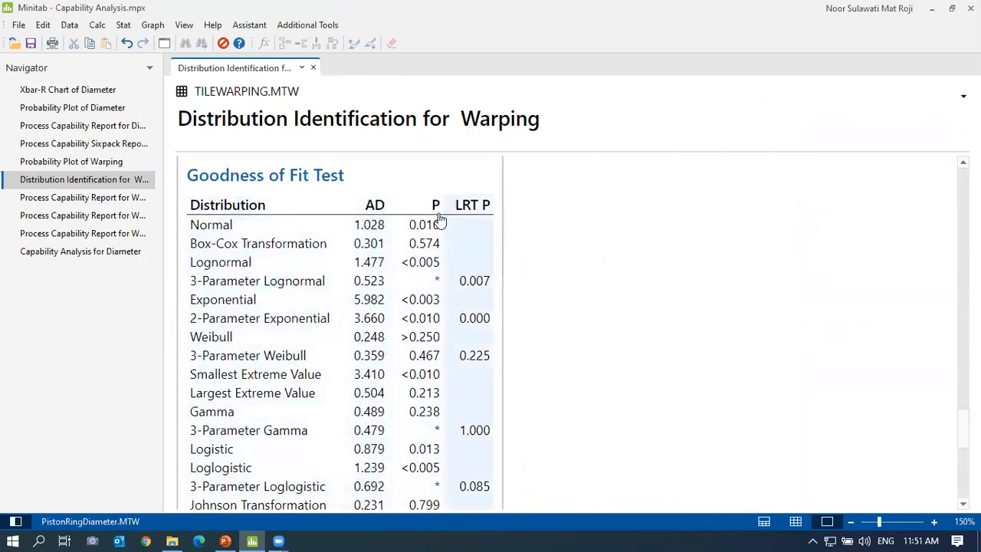
{"action": "scroll", "coordinate": [420, 454], "scroll_direction": "down", "scroll_amount": 3}
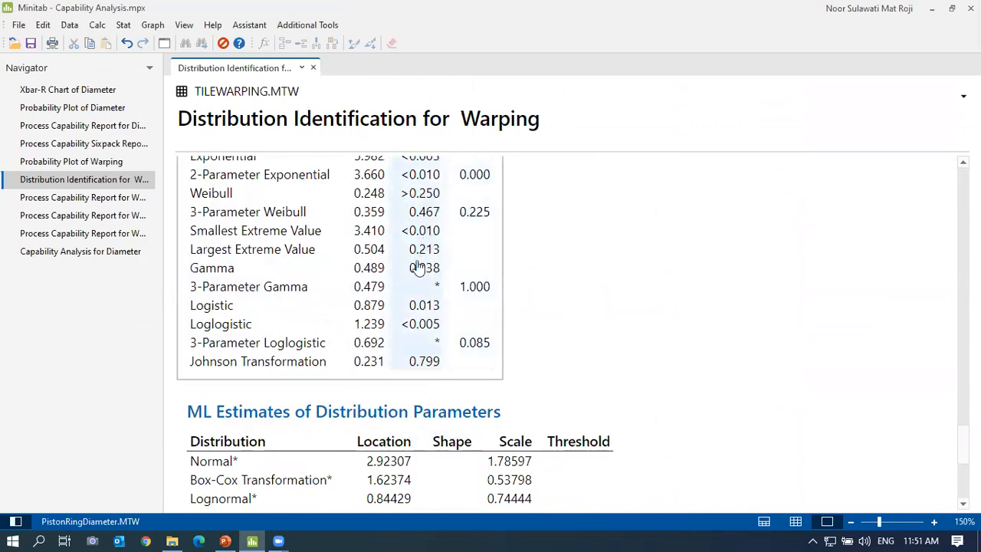
{"action": "scroll", "coordinate": [423, 260], "scroll_direction": "up", "scroll_amount": 1}
{"action": "scroll", "coordinate": [423, 246], "scroll_direction": "up", "scroll_amount": 1}
{"action": "scroll", "coordinate": [431, 455], "scroll_direction": "down", "scroll_amount": 1}
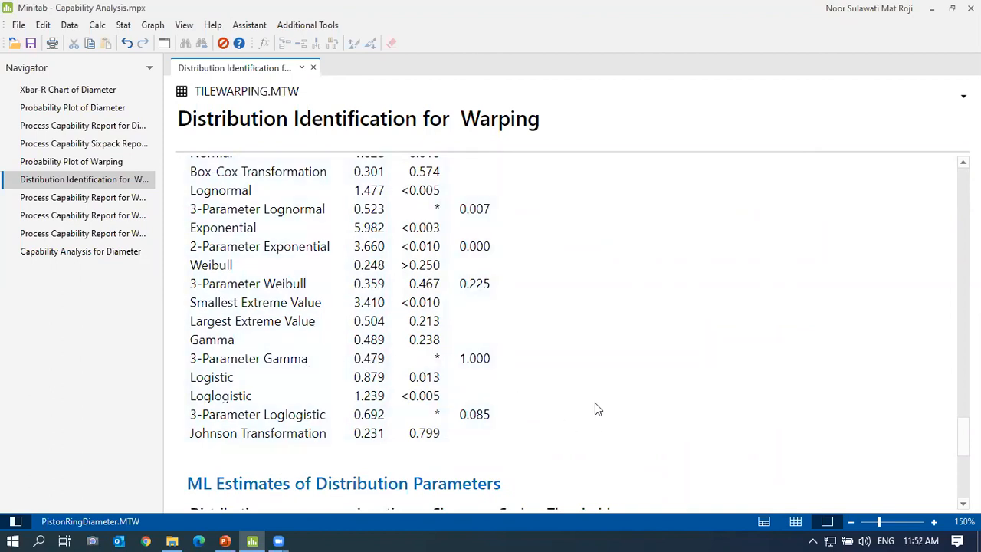
{"action": "scroll", "coordinate": [595, 407], "scroll_direction": "up", "scroll_amount": 4}
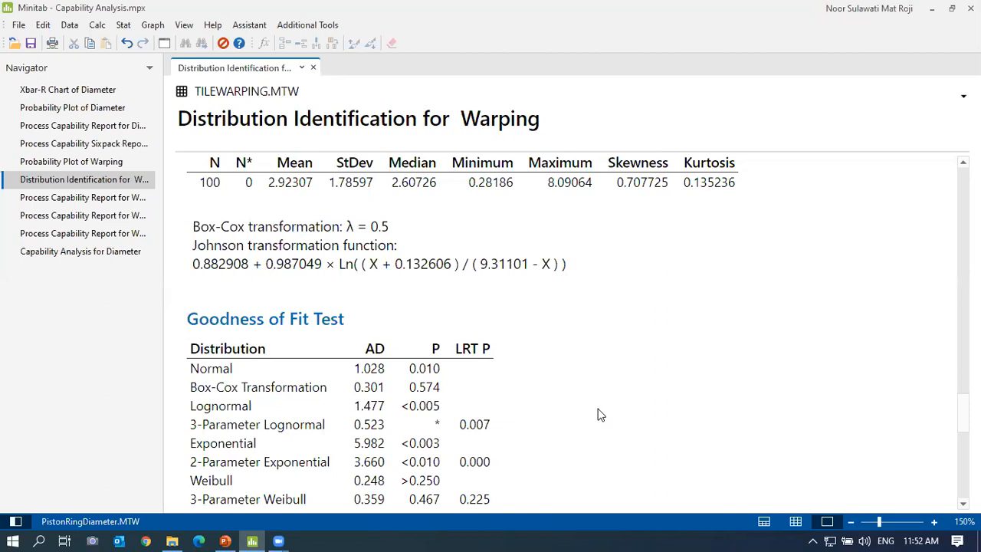
{"action": "left_click", "coordinate": [407, 64]}
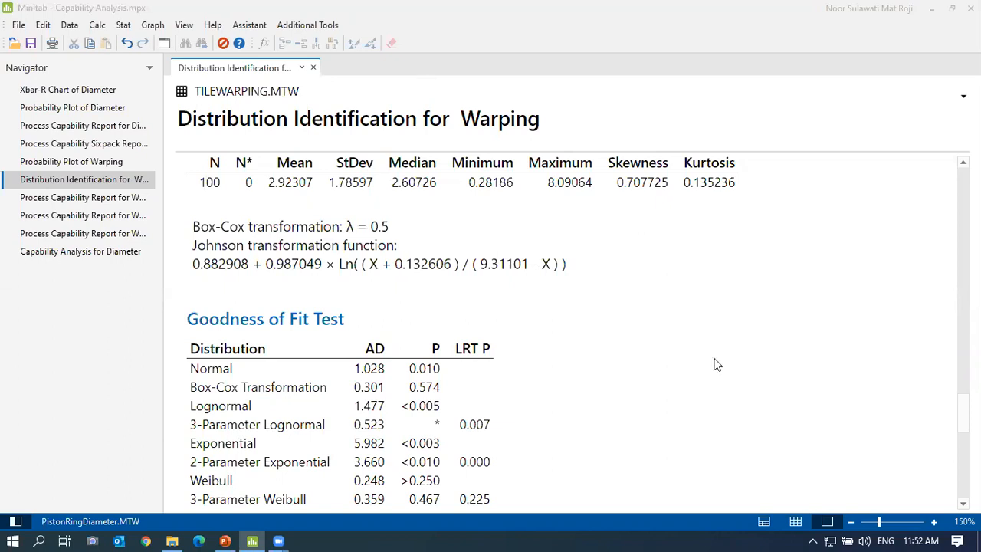
- Review the Warping probability plots for the Johnson, Gamma, Weibull, Lognormal and other candidate distributions
{"action": "scroll", "coordinate": [714, 365], "scroll_direction": "up", "scroll_amount": 10}
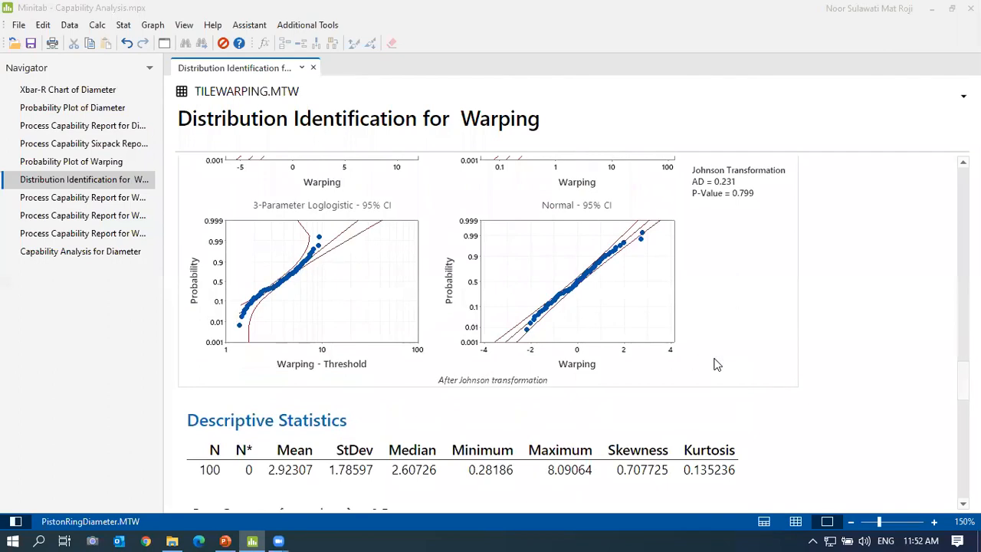
{"action": "scroll", "coordinate": [715, 364], "scroll_direction": "up", "scroll_amount": 4}
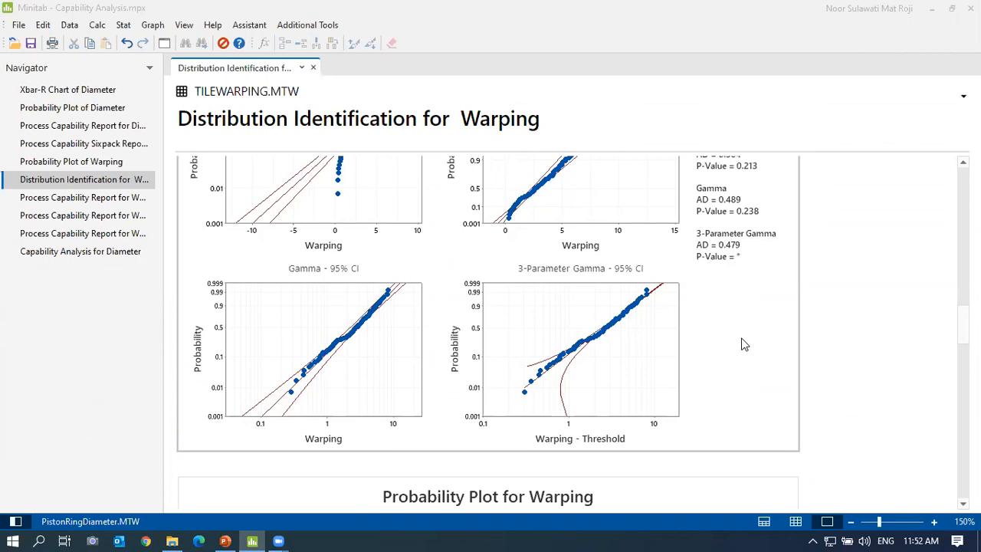
{"action": "scroll", "coordinate": [741, 344], "scroll_direction": "up", "scroll_amount": 10}
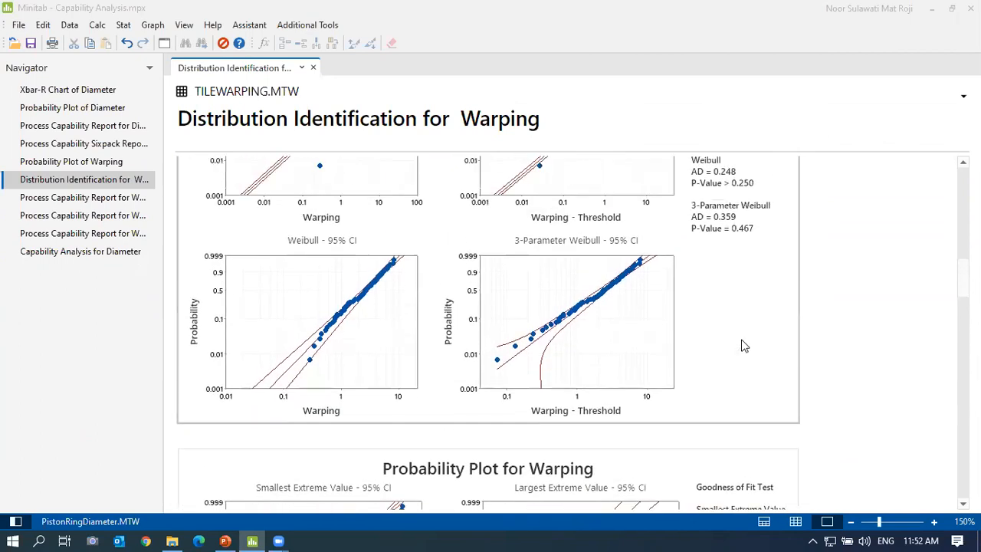
{"action": "scroll", "coordinate": [741, 344], "scroll_direction": "up", "scroll_amount": 3}
{"action": "scroll", "coordinate": [831, 387], "scroll_direction": "down", "scroll_amount": 6}
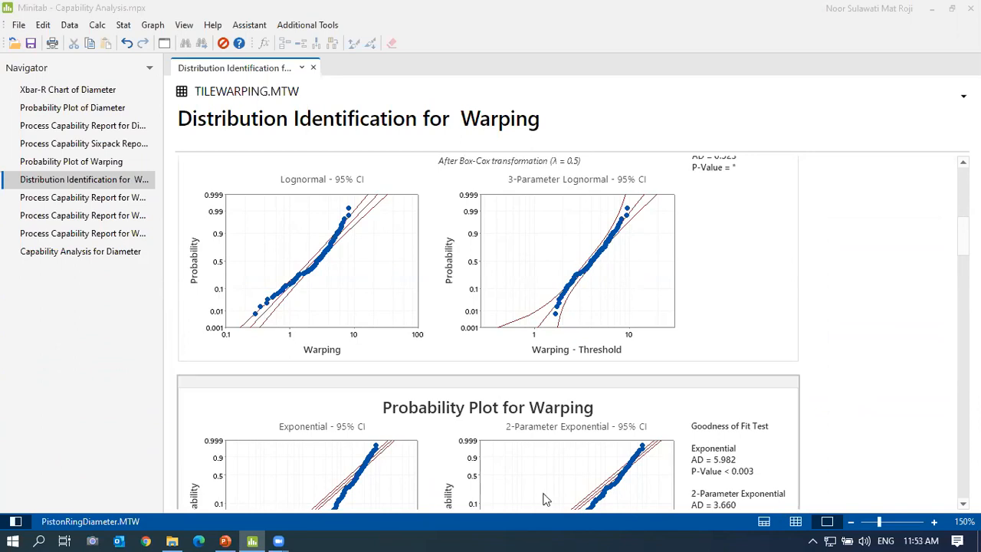
- Switch to PowerPoint to look through the closing contact, Q&A and Summary slides, and return to Minitab
{"action": "left_click", "coordinate": [225, 541]}
{"action": "scroll", "coordinate": [621, 360], "scroll_direction": "down", "scroll_amount": 2}
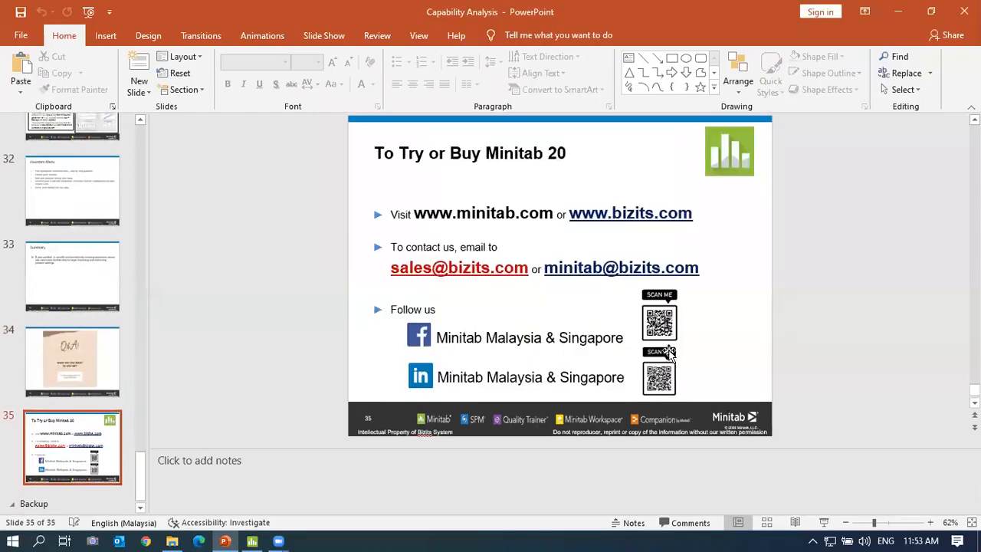
{"action": "scroll", "coordinate": [668, 351], "scroll_direction": "up", "scroll_amount": 2}
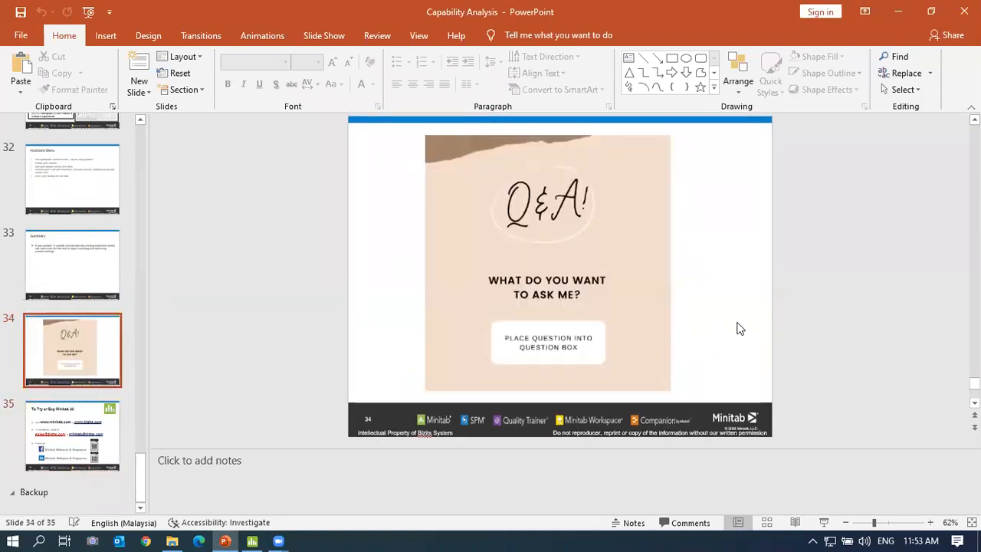
{"action": "scroll", "coordinate": [740, 328], "scroll_direction": "up", "scroll_amount": 1}
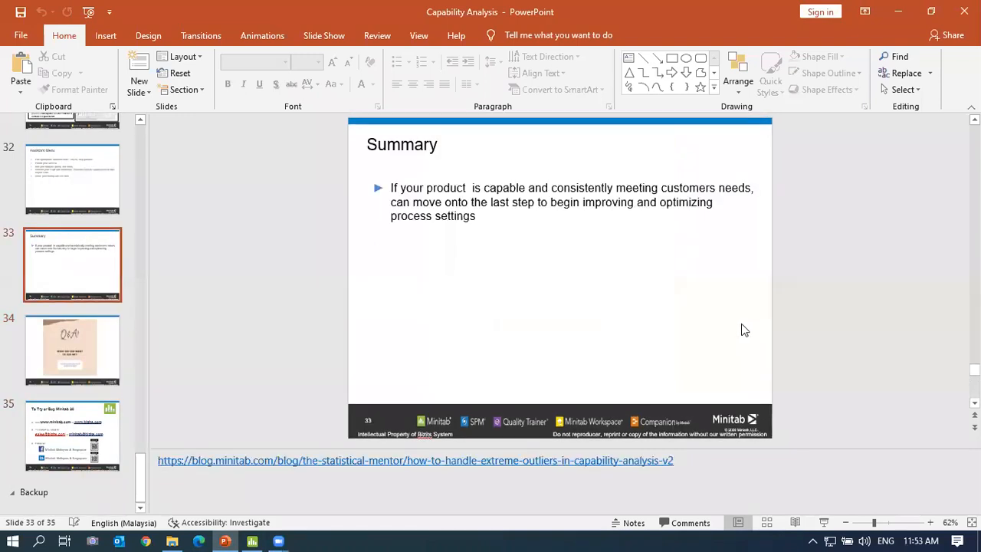
{"action": "left_click", "coordinate": [252, 542]}
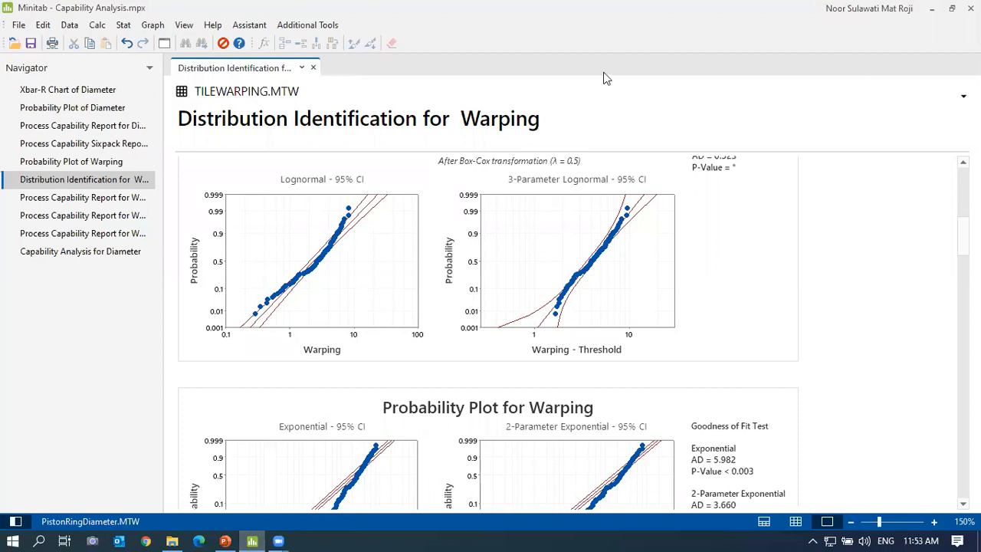
{"action": "left_click", "coordinate": [652, 127]}
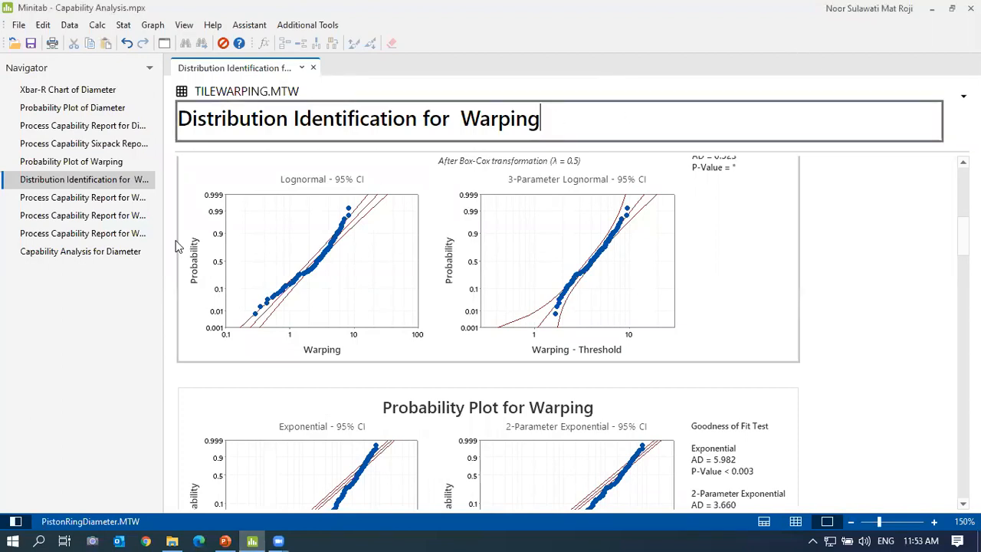
{"action": "left_click", "coordinate": [134, 327]}
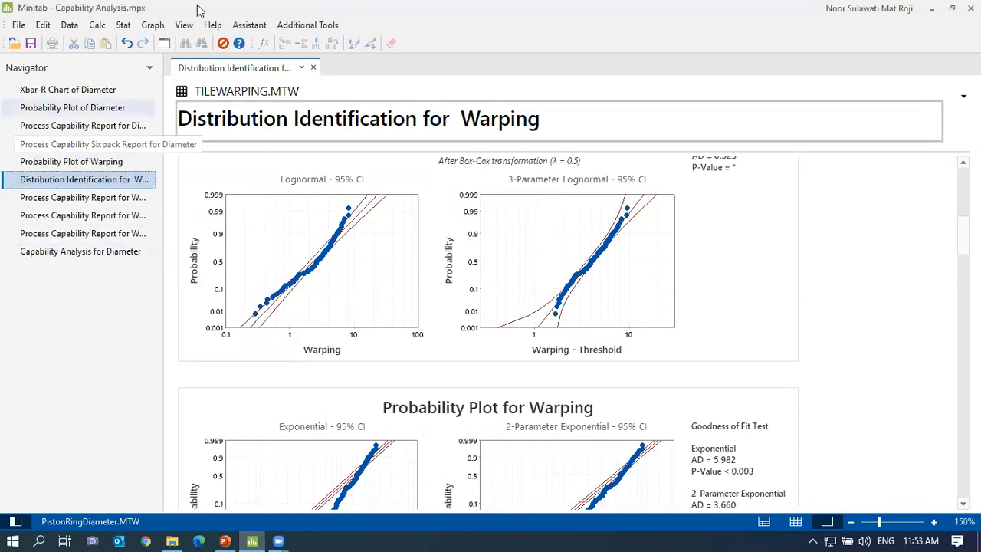
{"action": "left_click", "coordinate": [122, 25]}
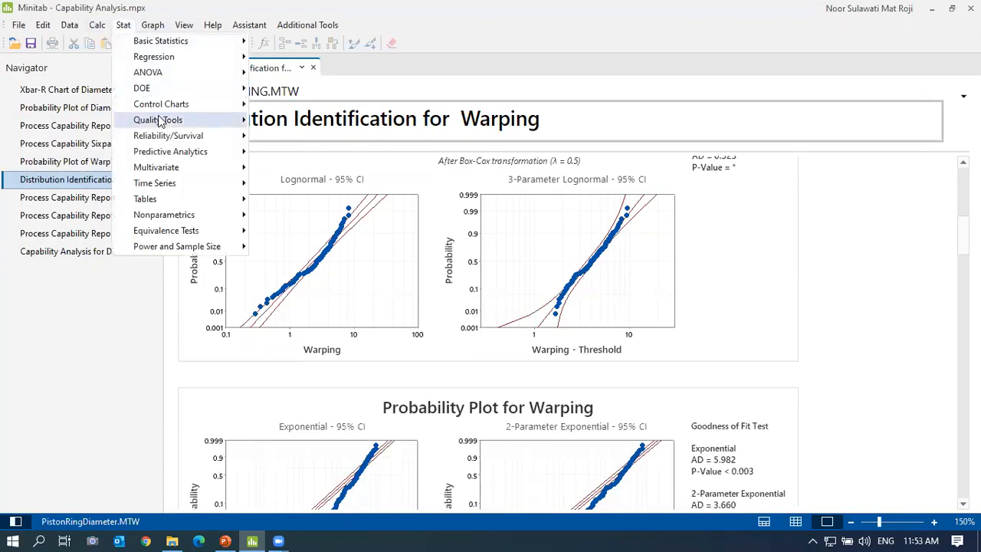
{"action": "mouse_move", "coordinate": [161, 121]}
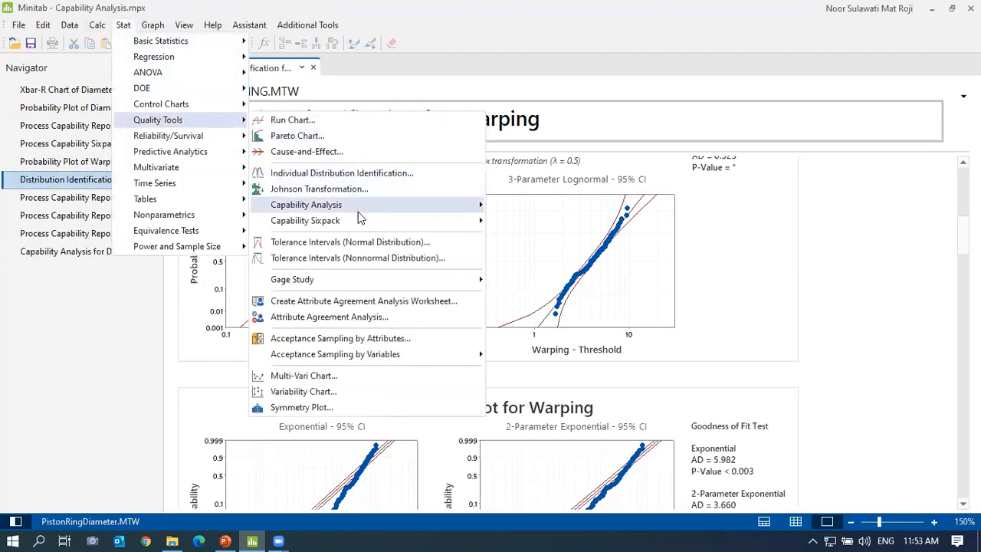
{"action": "mouse_move", "coordinate": [372, 228]}
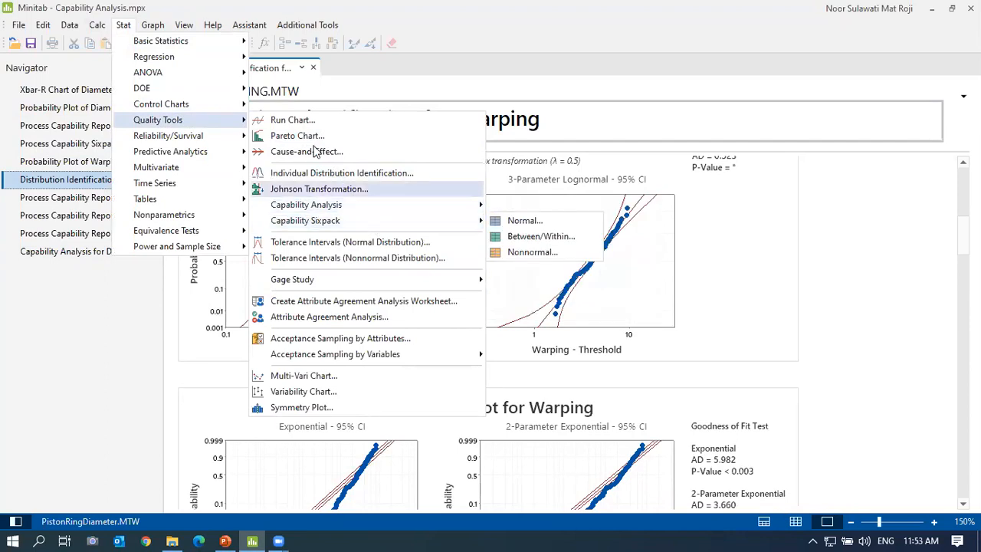
{"action": "mouse_move", "coordinate": [154, 56]}
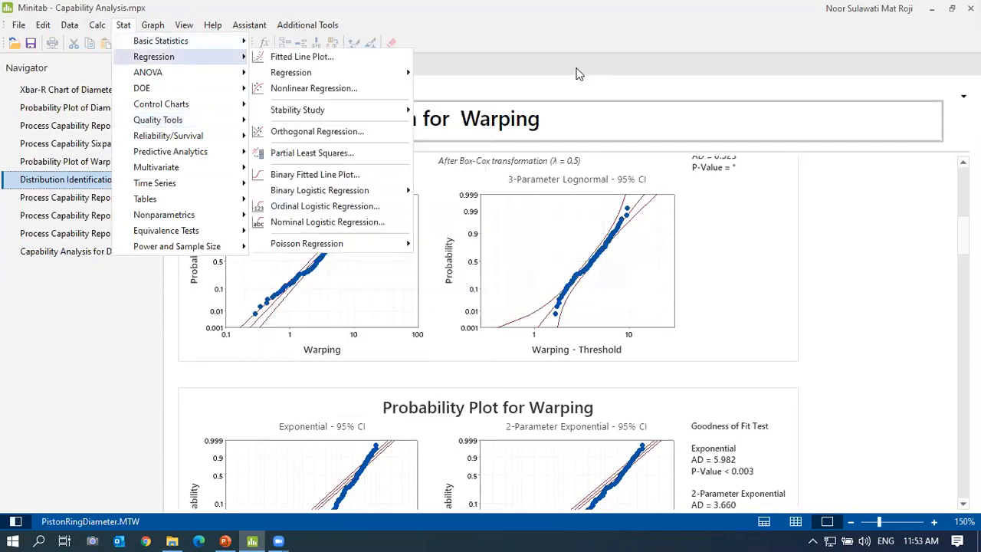
{"action": "left_click", "coordinate": [795, 83]}
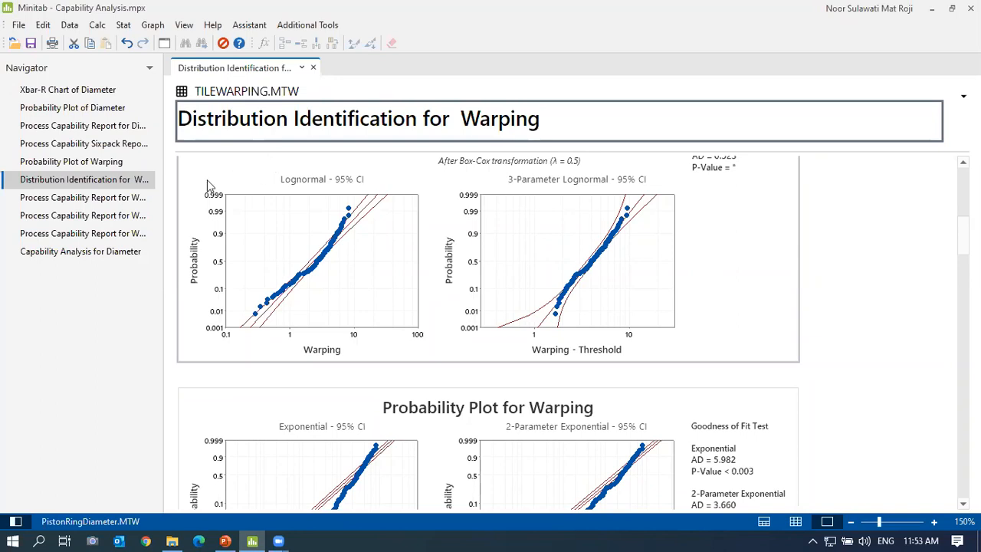
- Look over the Warping distribution identification results again, and switch to PowerPoint to show the Q&A slide after the Summary slide
{"action": "scroll", "coordinate": [309, 228], "scroll_direction": "down", "scroll_amount": 1}
{"action": "scroll", "coordinate": [309, 228], "scroll_direction": "down", "scroll_amount": 10}
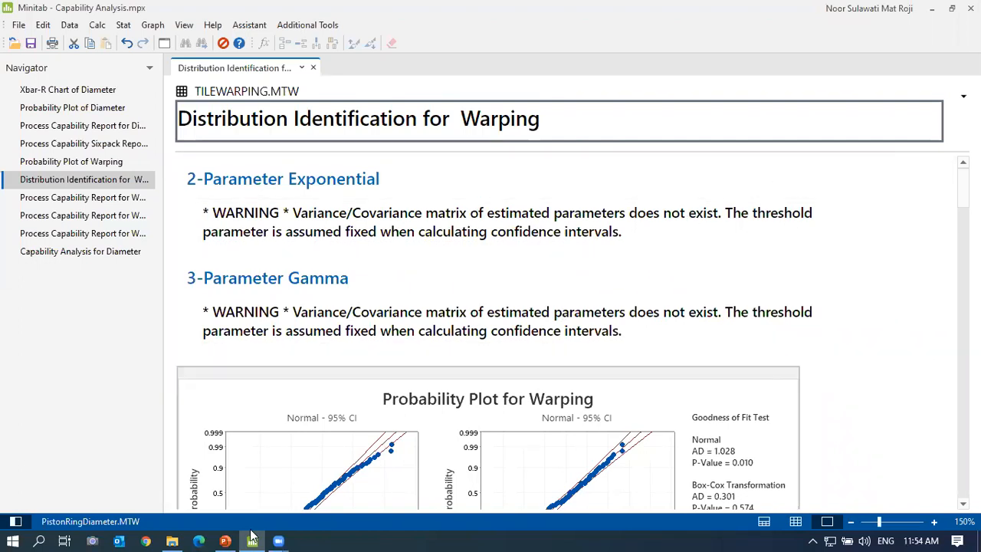
{"action": "mouse_move", "coordinate": [225, 539]}
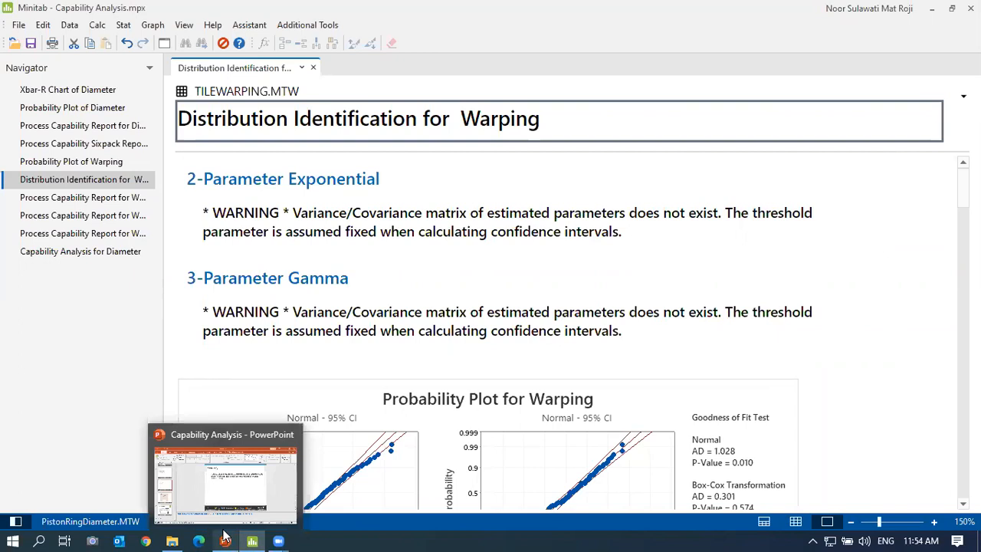
{"action": "left_click", "coordinate": [225, 538]}
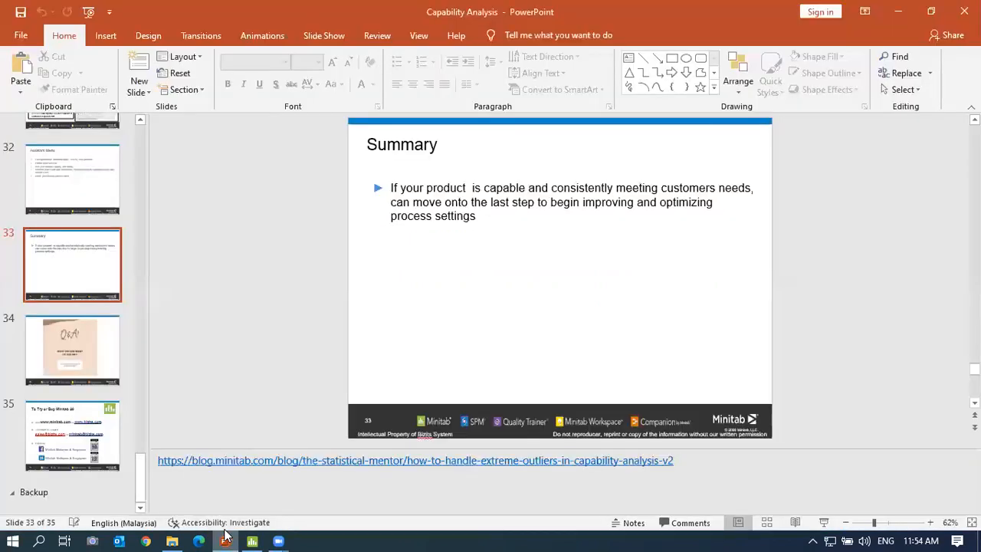
{"action": "left_click", "coordinate": [225, 539]}
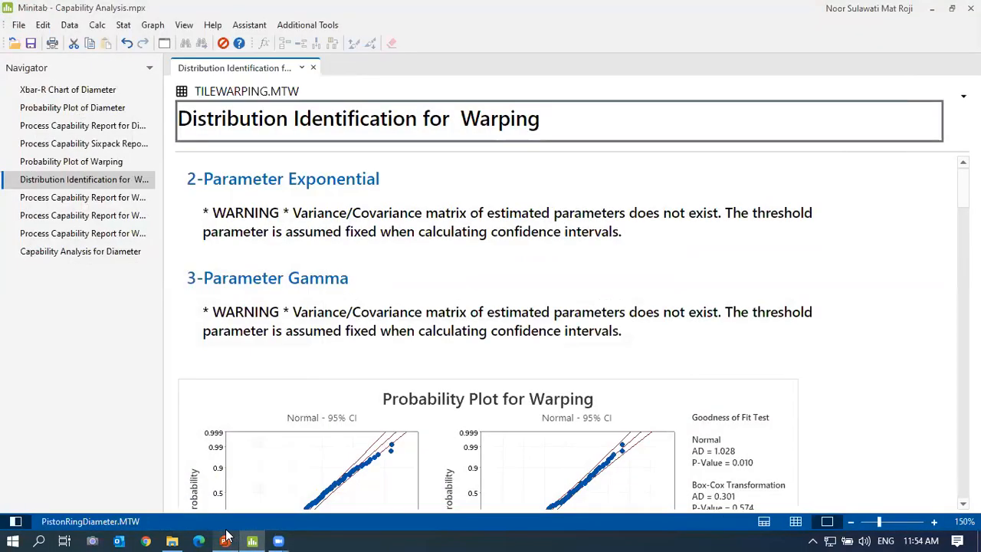
{"action": "left_click", "coordinate": [226, 538]}
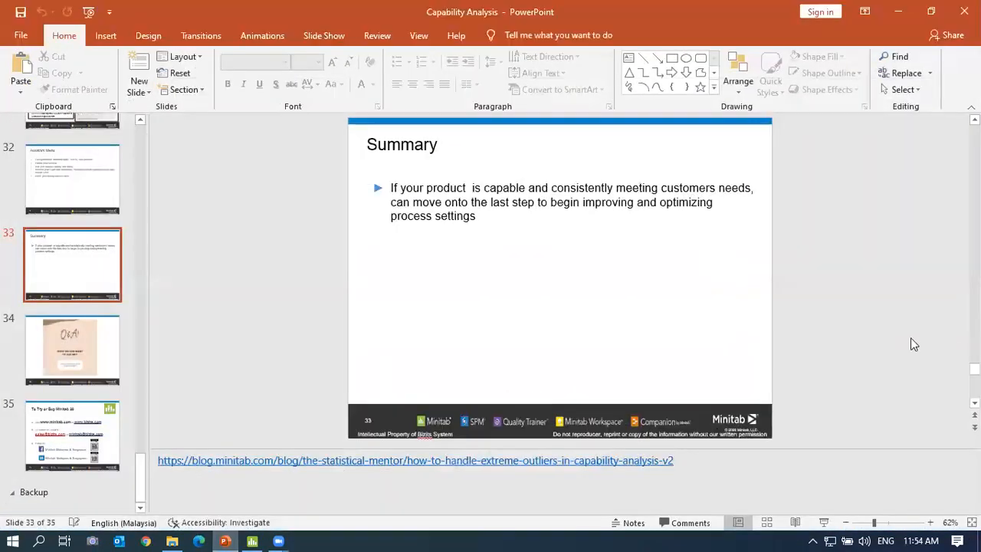
{"action": "scroll", "coordinate": [905, 343], "scroll_direction": "down", "scroll_amount": 2}
{"action": "scroll", "coordinate": [906, 342], "scroll_direction": "down", "scroll_amount": 2}
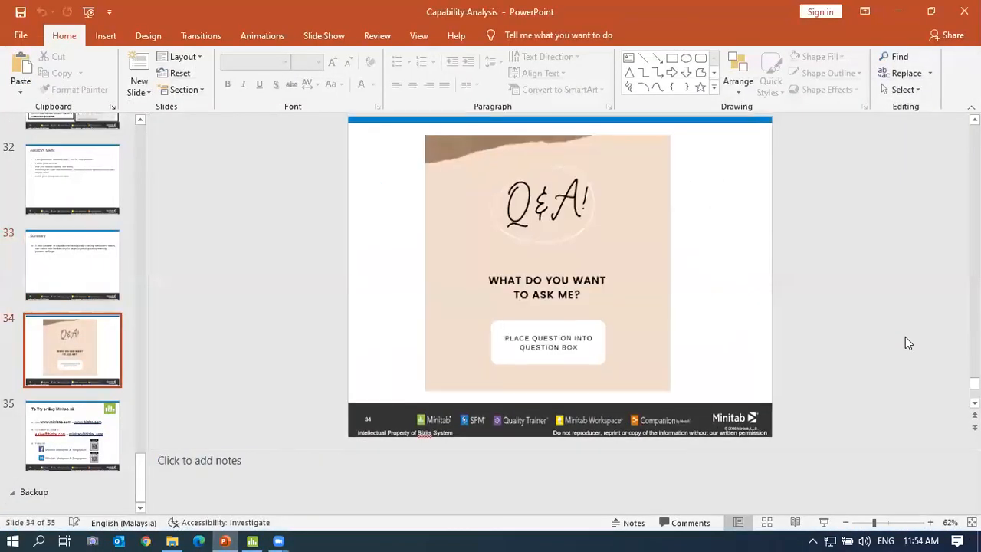